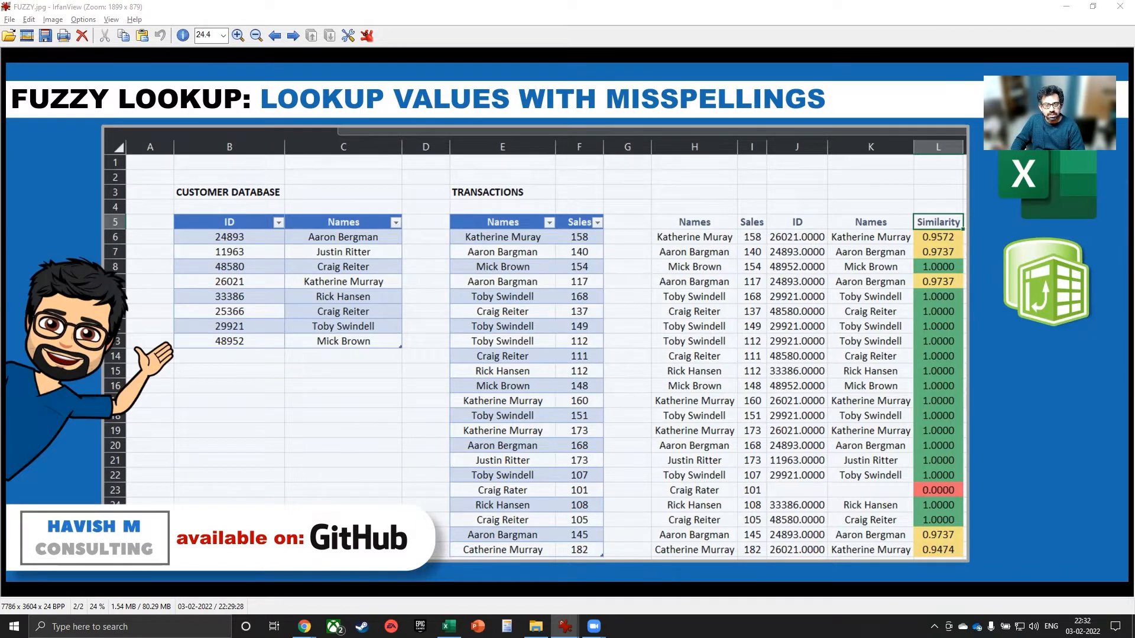
Switch to the Gartner data quality report in Chrome and highlight the start of the first key finding about poor data quality
{"action": "key", "text": "alt+Tab"}
{"action": "key", "text": "alt+Tab"}
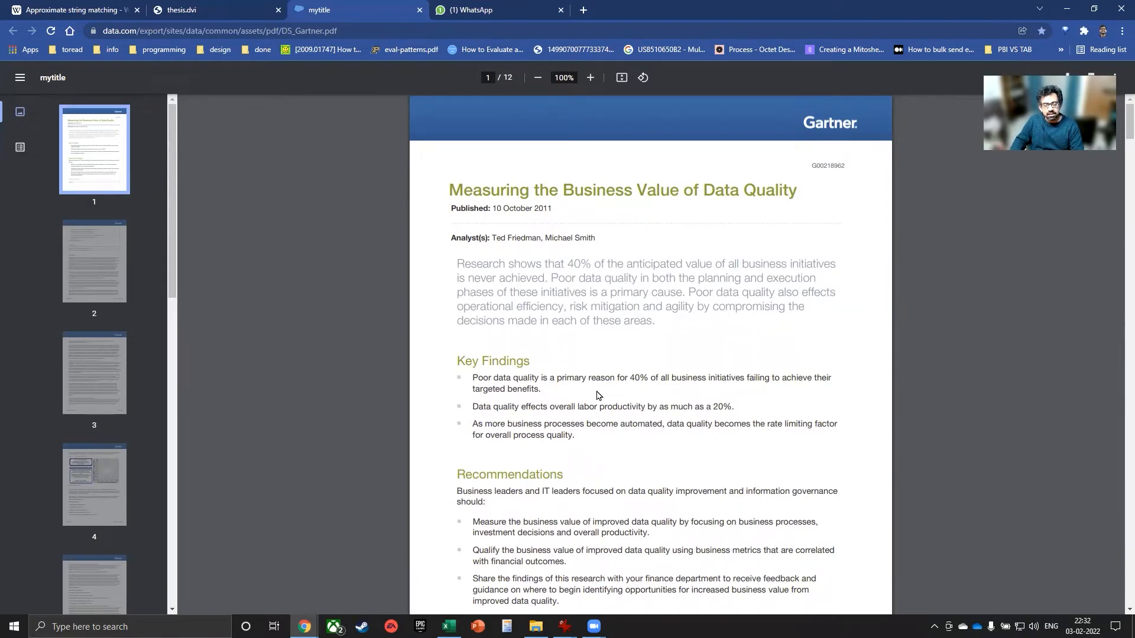
{"action": "left_click_drag", "start_coordinate": [489, 378], "coordinate": [586, 392]}
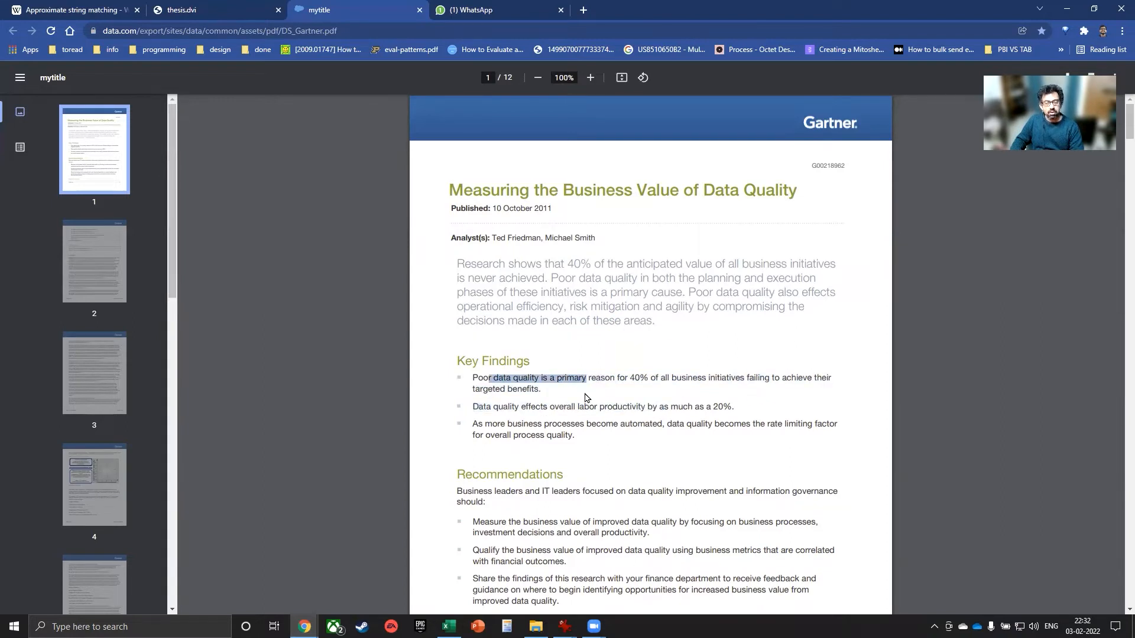
{"action": "left_click", "coordinate": [572, 397]}
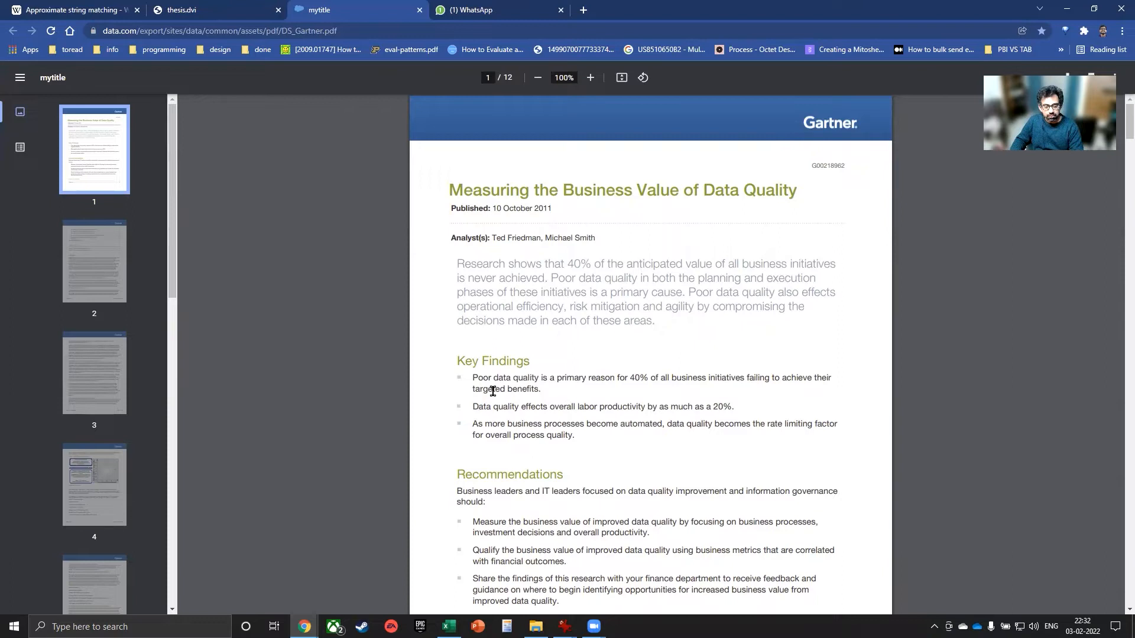
{"action": "left_click_drag", "start_coordinate": [469, 378], "coordinate": [588, 392]}
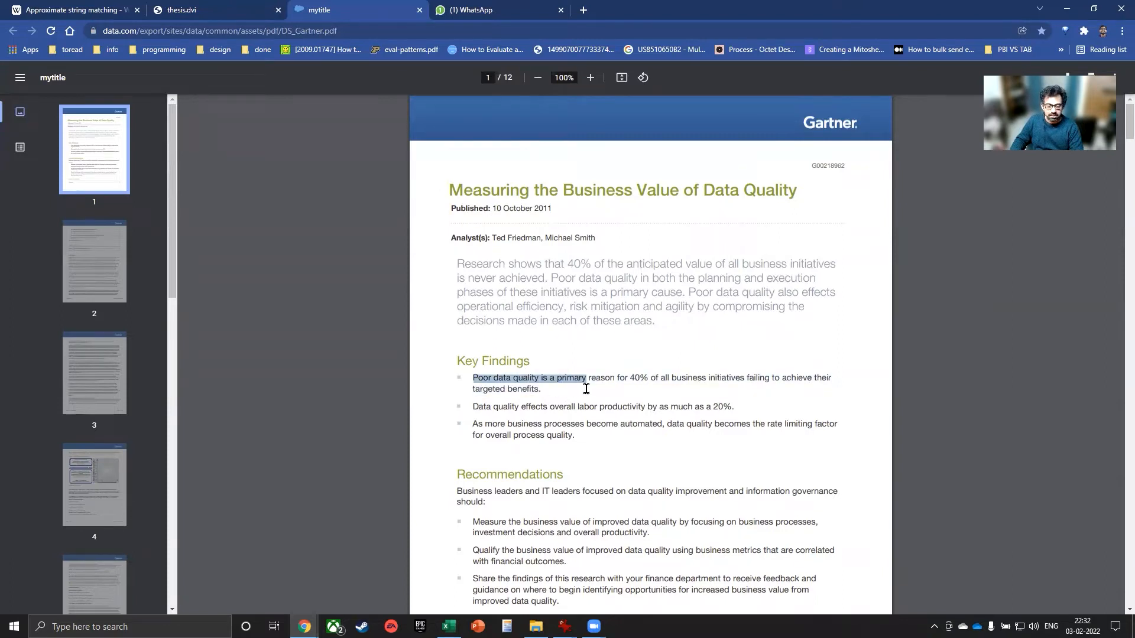
{"action": "left_click", "coordinate": [576, 396]}
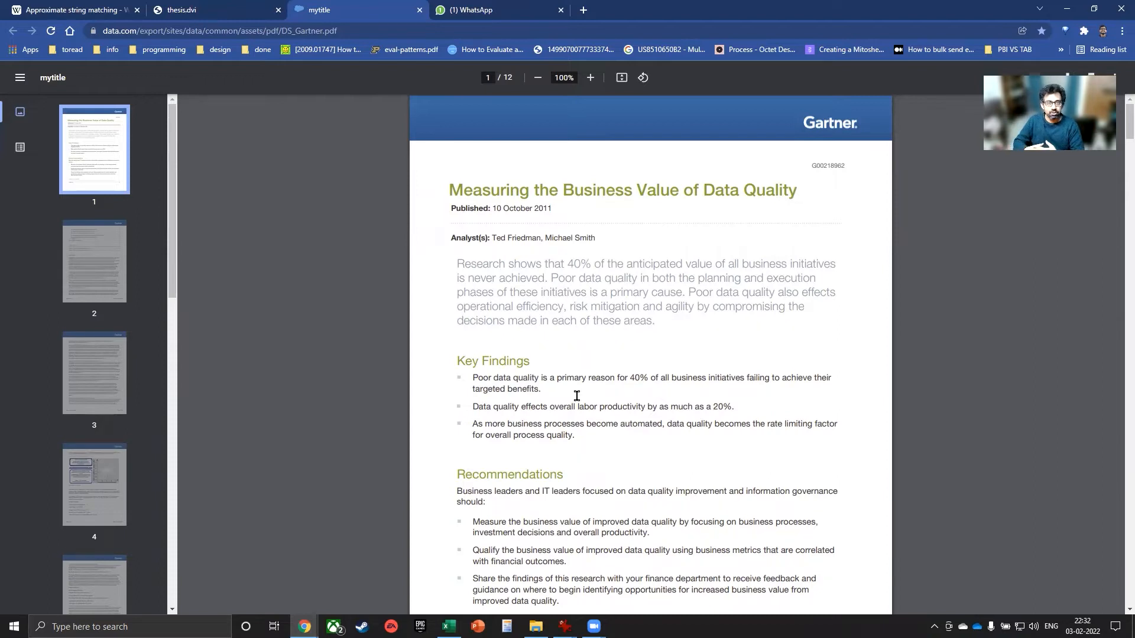
Switch to excel_fuzzy_lookup.xlsx in Excel and compare the customer database with the first name in the transactions table
{"action": "key", "text": "alt+Tab"}
{"action": "key", "text": "alt+Tab"}
{"action": "key", "text": "alt+Tab"}
{"action": "key", "text": "alt+Tab"}
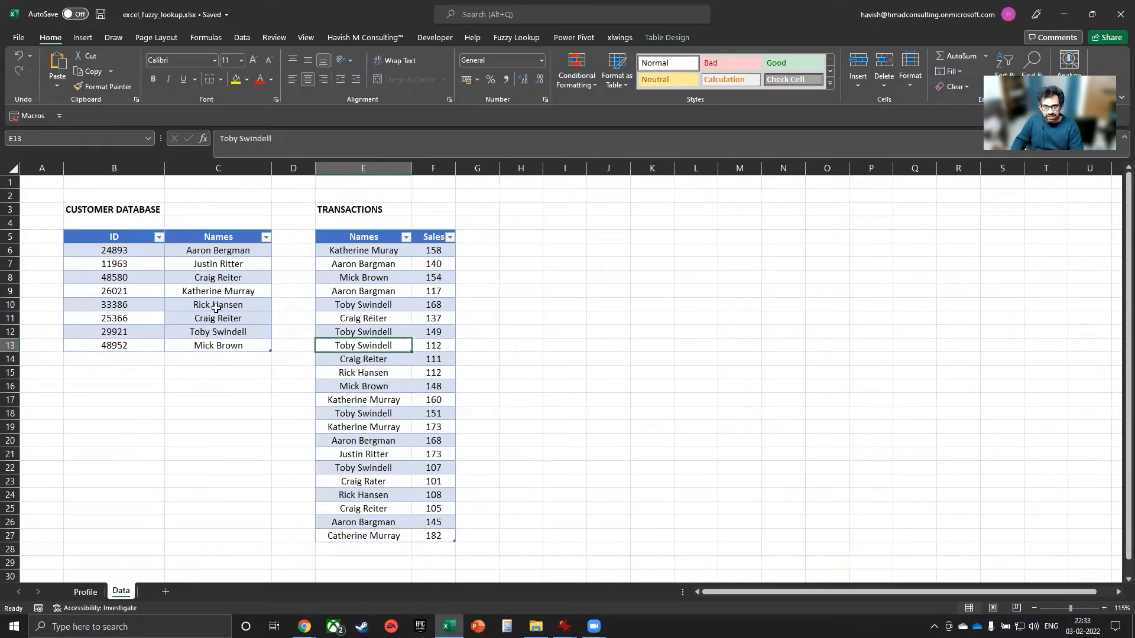
{"action": "scroll", "coordinate": [159, 277], "scroll_direction": "up", "scroll_amount": 1, "text": "ctrl"}
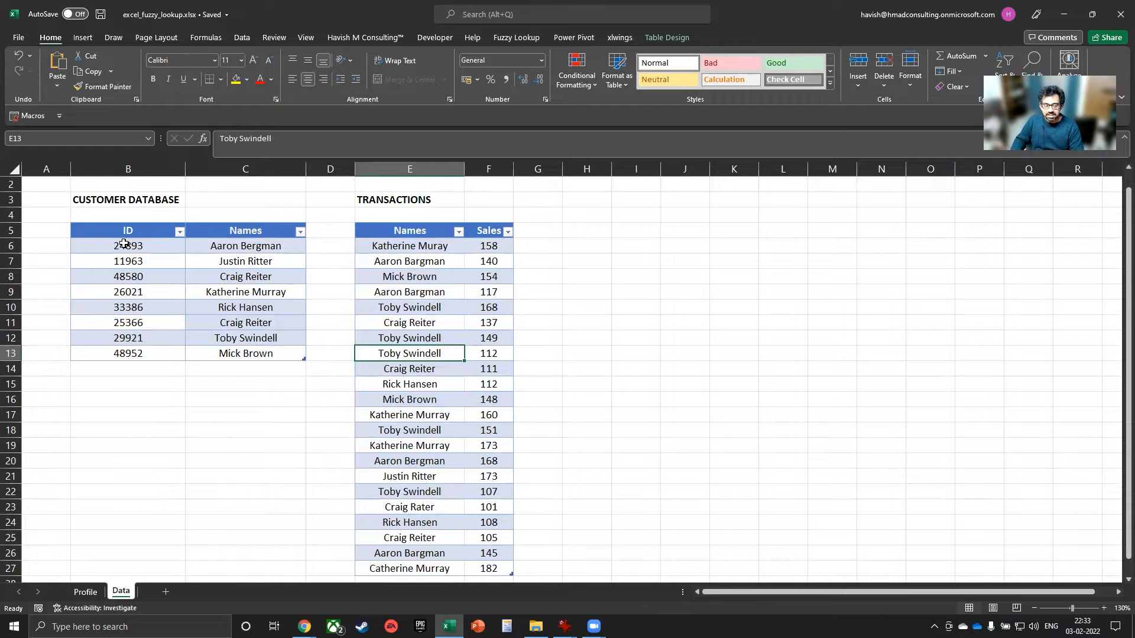
{"action": "left_click_drag", "start_coordinate": [223, 242], "coordinate": [169, 353]}
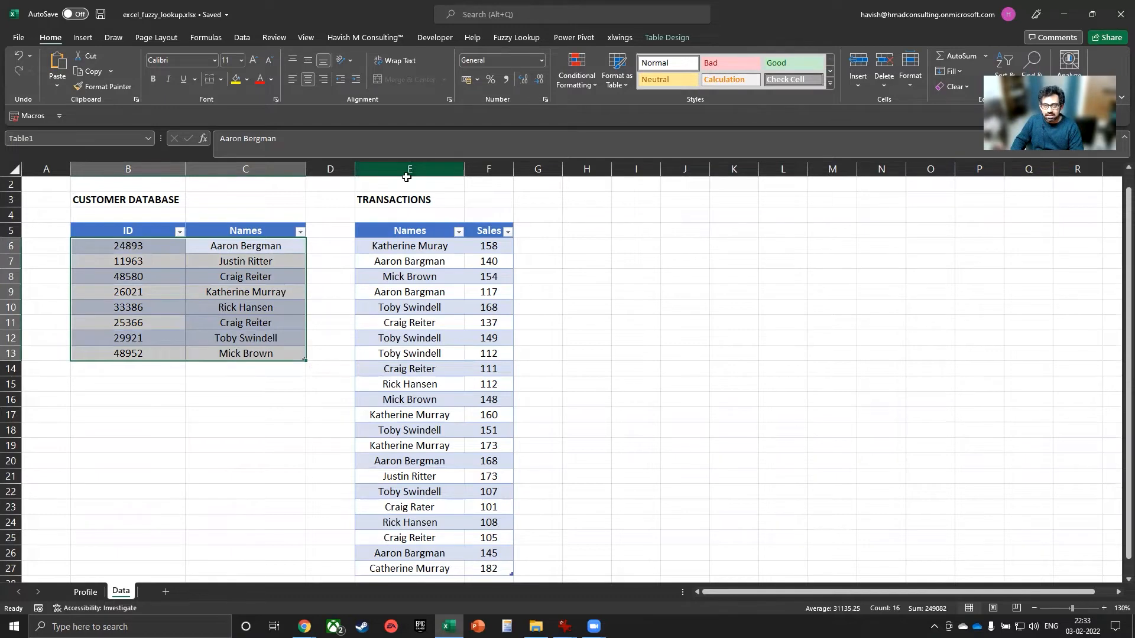
{"action": "left_click", "coordinate": [431, 248]}
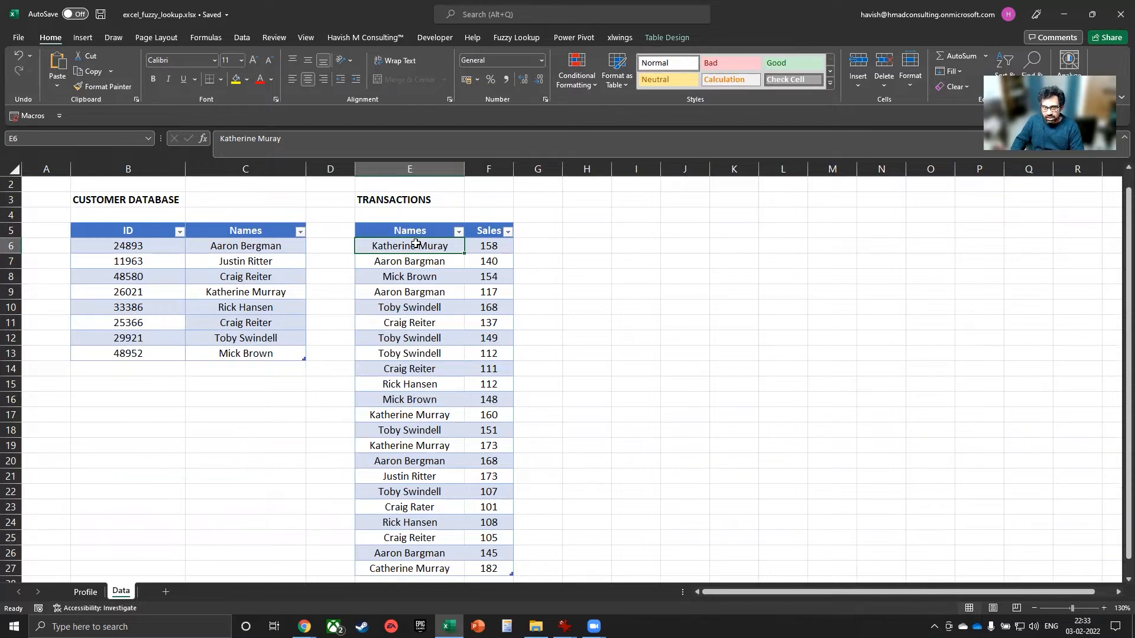
{"action": "left_click", "coordinate": [261, 294]}
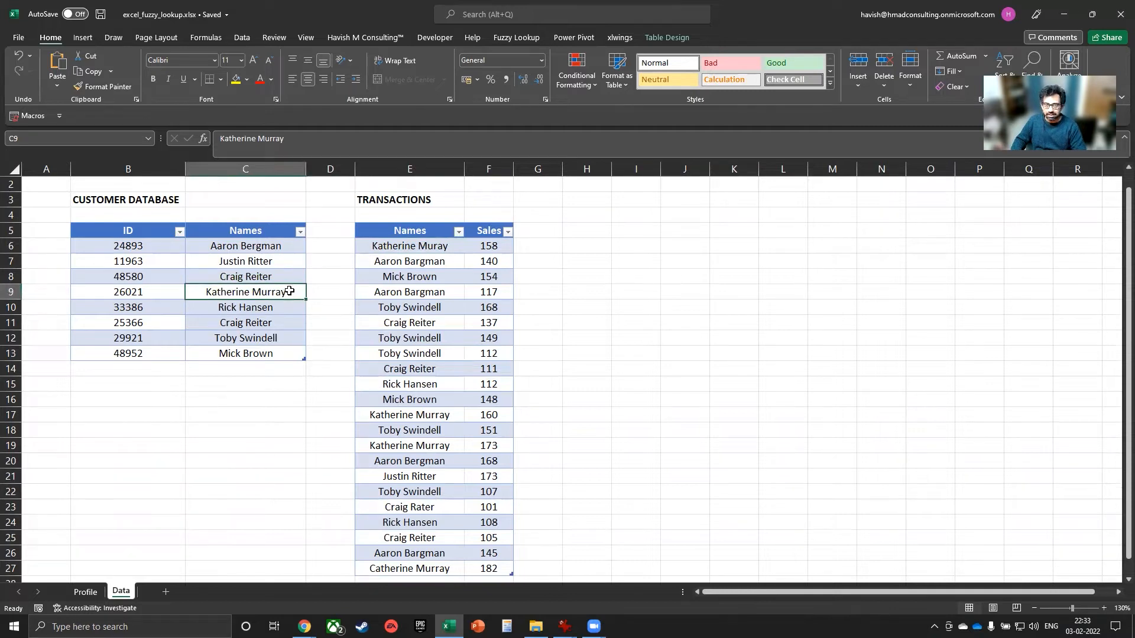
Draw arrows from the customer name in C9 to E6, E17 and E19, circle the surname in E6, and clear the annotations
{"action": "left_click_drag", "start_coordinate": [291, 290], "coordinate": [357, 250]}
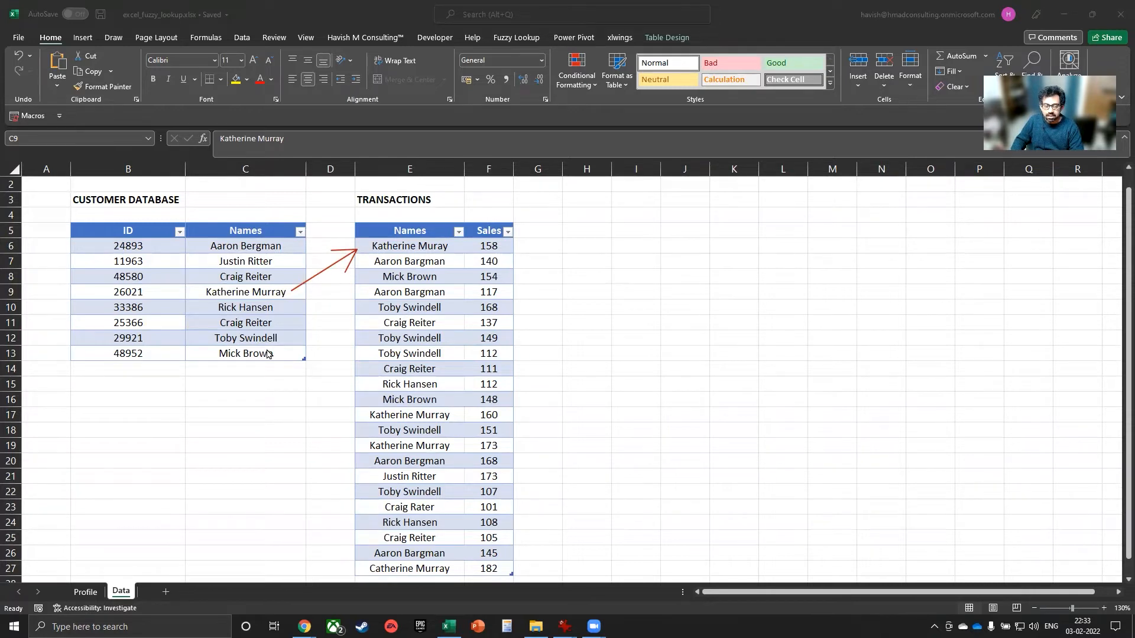
{"action": "left_click_drag", "start_coordinate": [294, 294], "coordinate": [359, 409]}
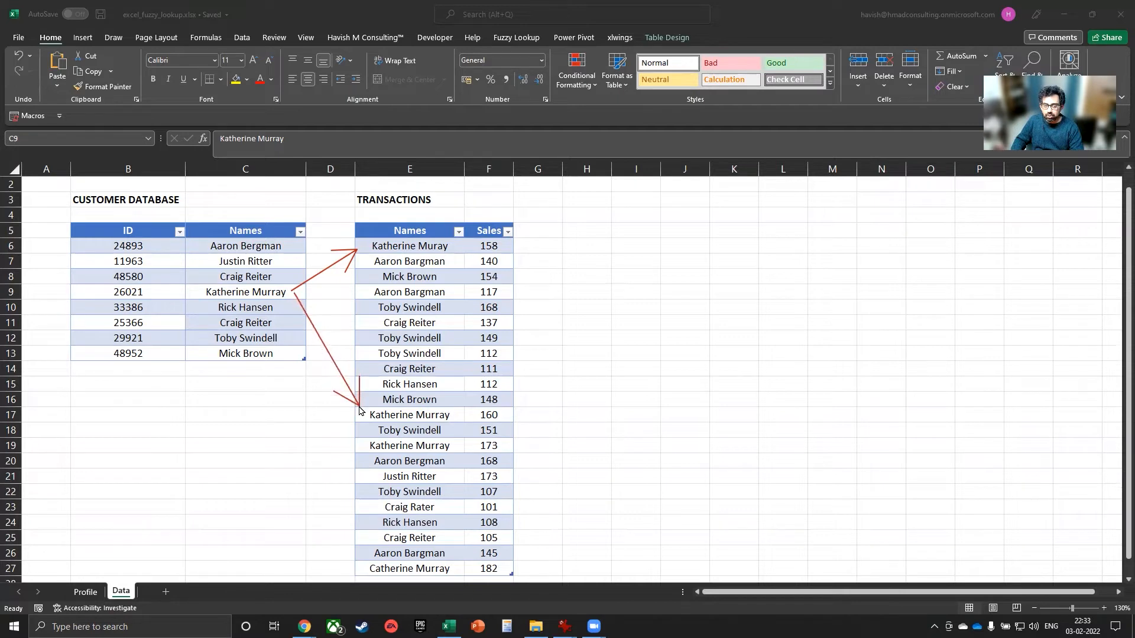
{"action": "mouse_move", "coordinate": [295, 298]}
{"action": "left_mouse_down"}
{"action": "mouse_move", "coordinate": [331, 431]}
{"action": "mouse_move", "coordinate": [353, 447]}
{"action": "left_mouse_up"}
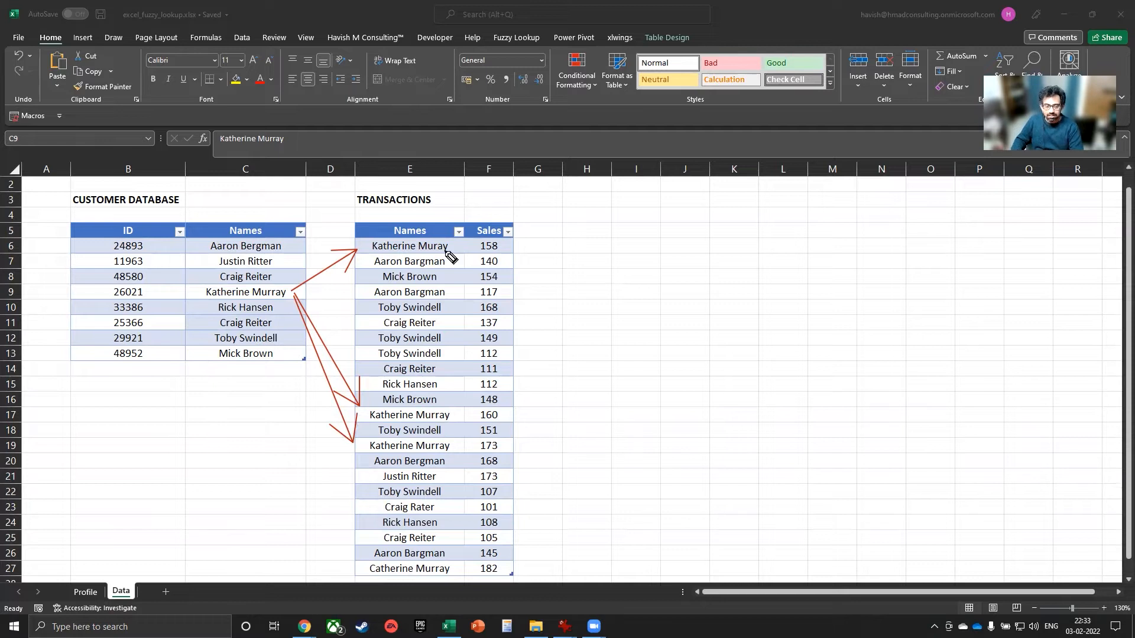
{"action": "mouse_move", "coordinate": [433, 260]}
{"action": "left_mouse_down"}
{"action": "mouse_move", "coordinate": [454, 245]}
{"action": "mouse_move", "coordinate": [445, 230]}
{"action": "mouse_move", "coordinate": [421, 247]}
{"action": "mouse_move", "coordinate": [433, 260]}
{"action": "left_mouse_up"}
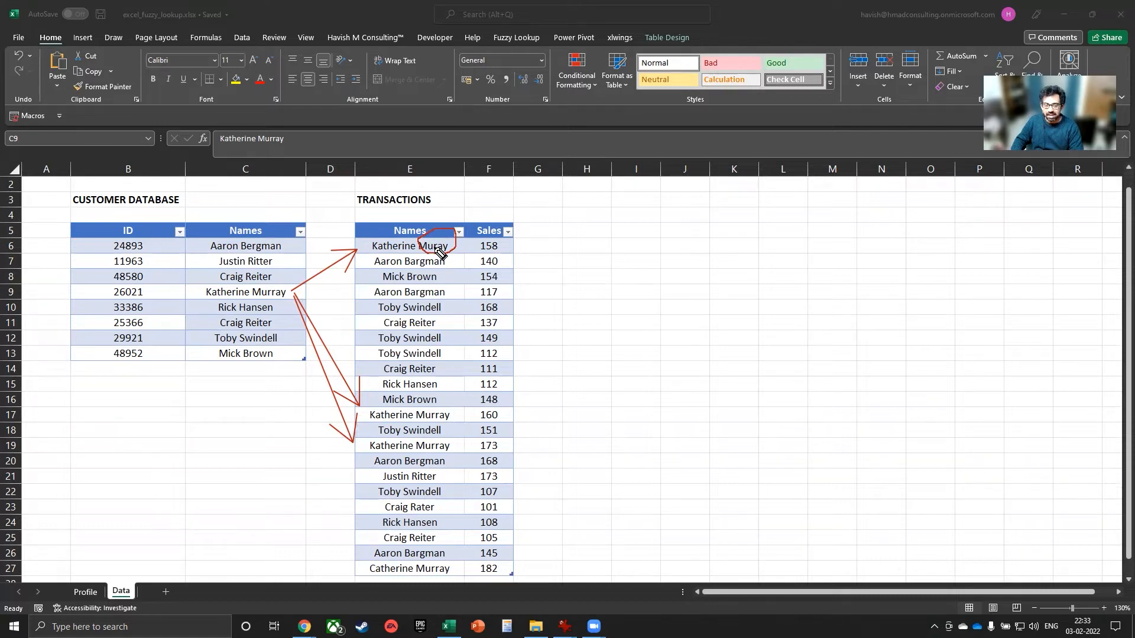
{"action": "key", "text": "Escape"}
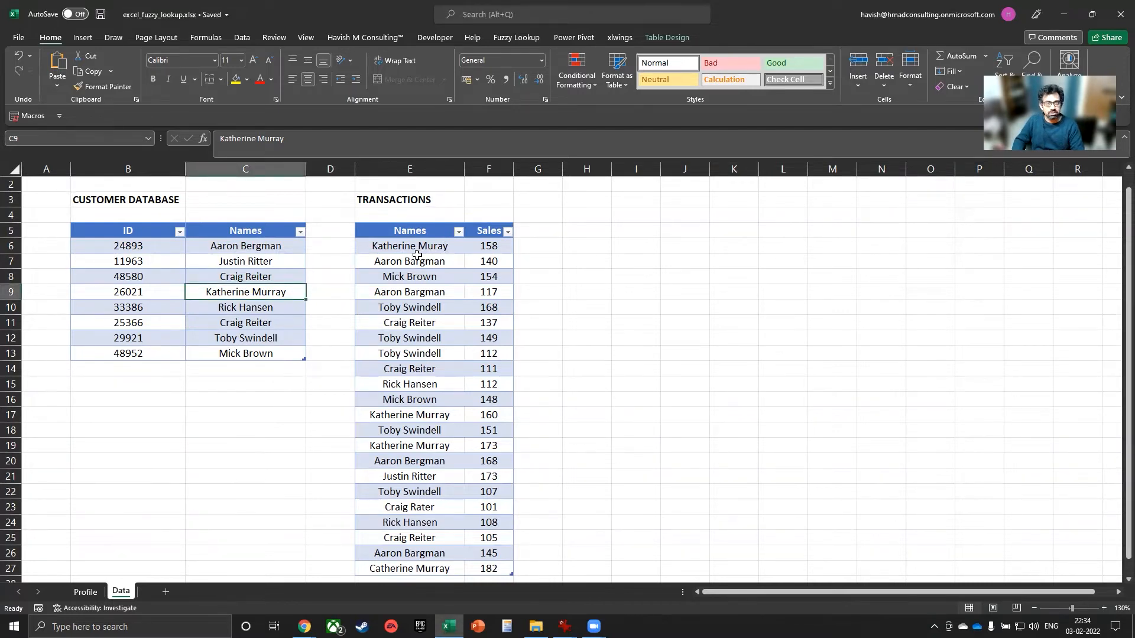
Examine the transactions' names and sales against the IDs in the customer database
{"action": "left_click", "coordinate": [418, 241]}
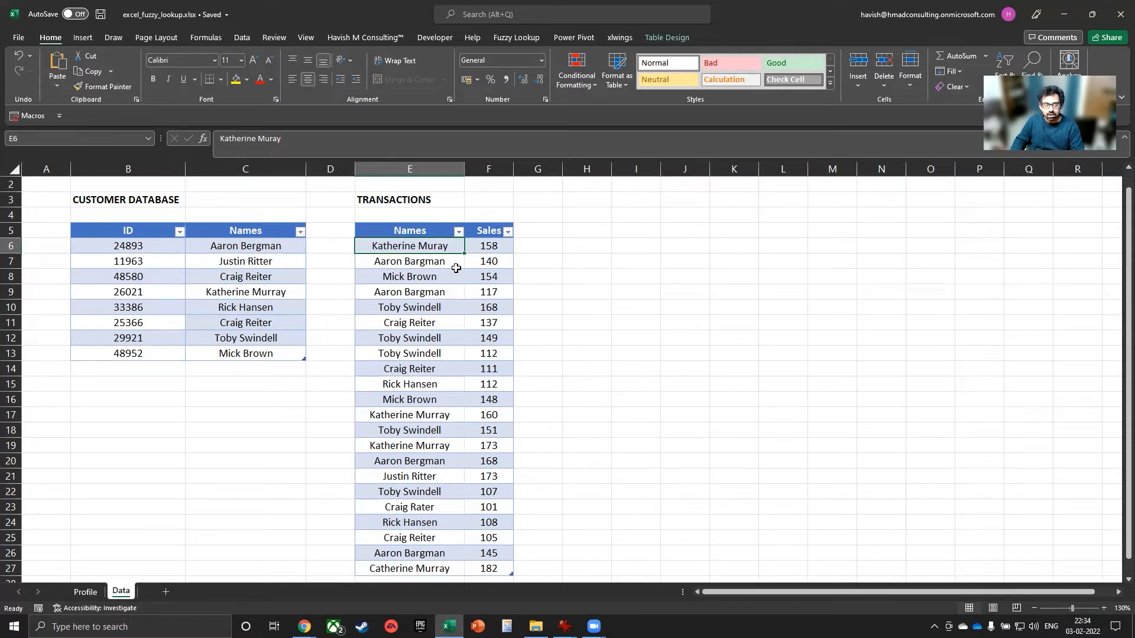
{"action": "left_click", "coordinate": [139, 170]}
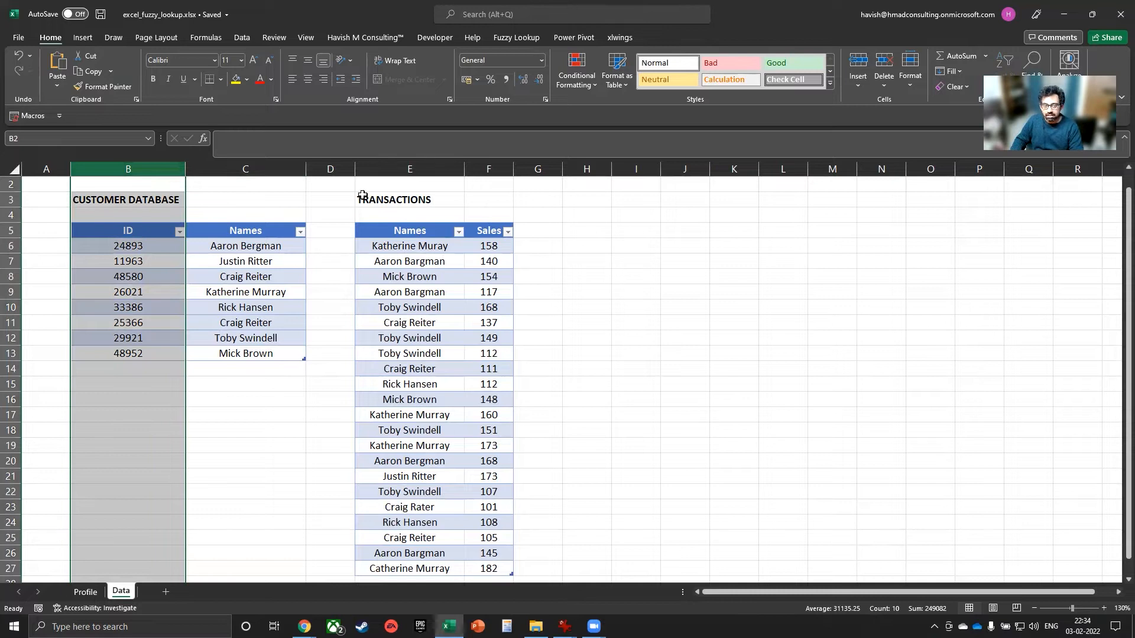
{"action": "left_click", "coordinate": [402, 169]}
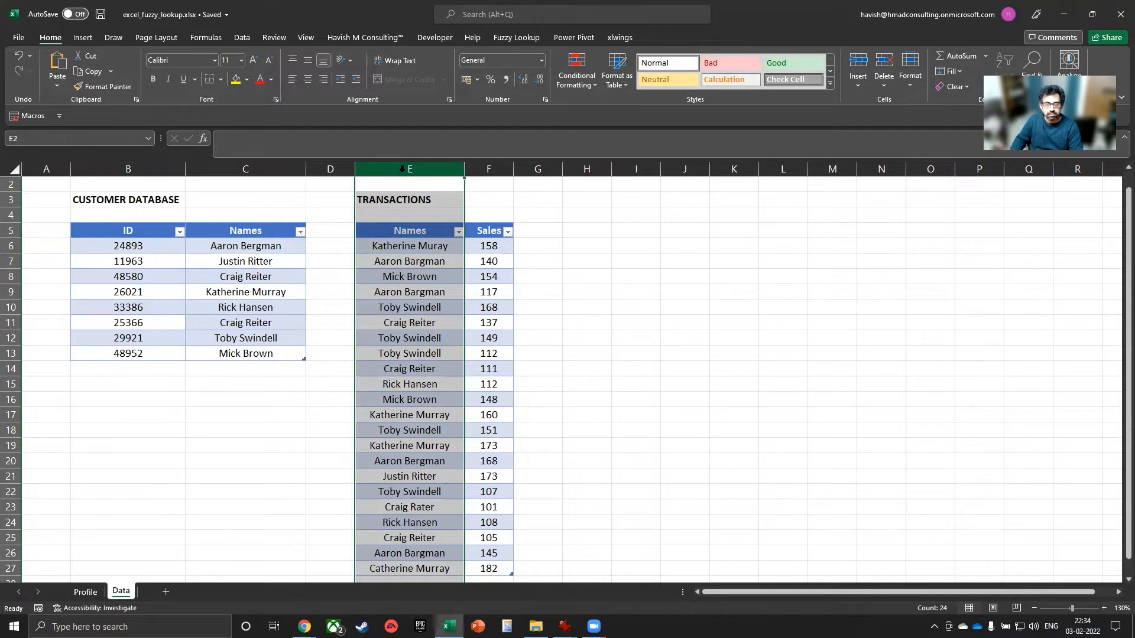
{"action": "left_click", "coordinate": [466, 293]}
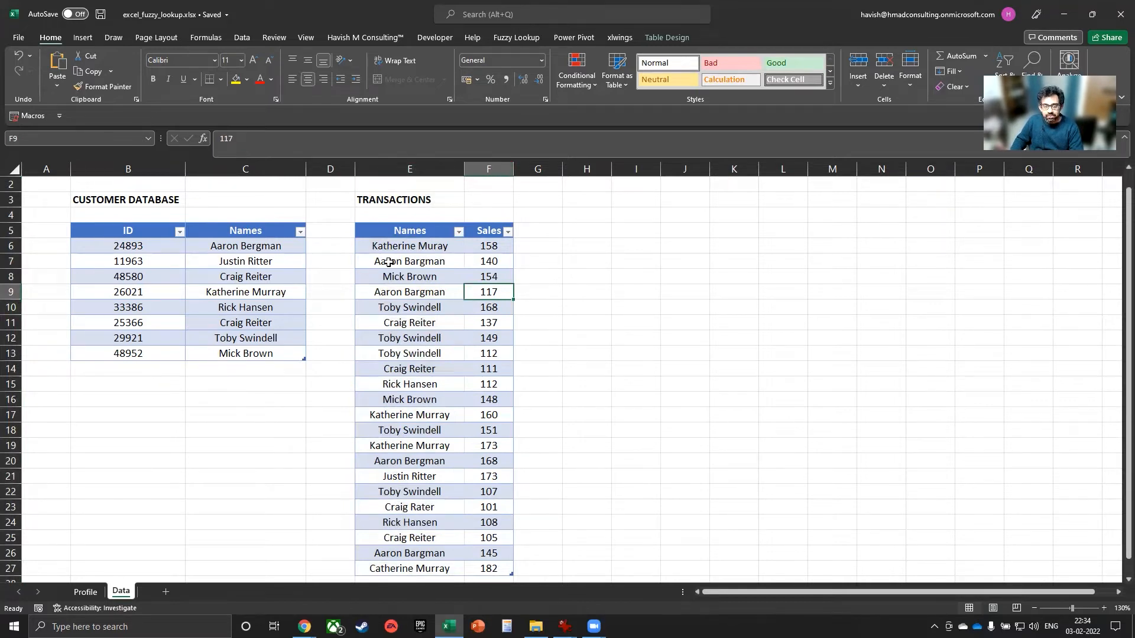
{"action": "key", "text": "ctrl+a"}
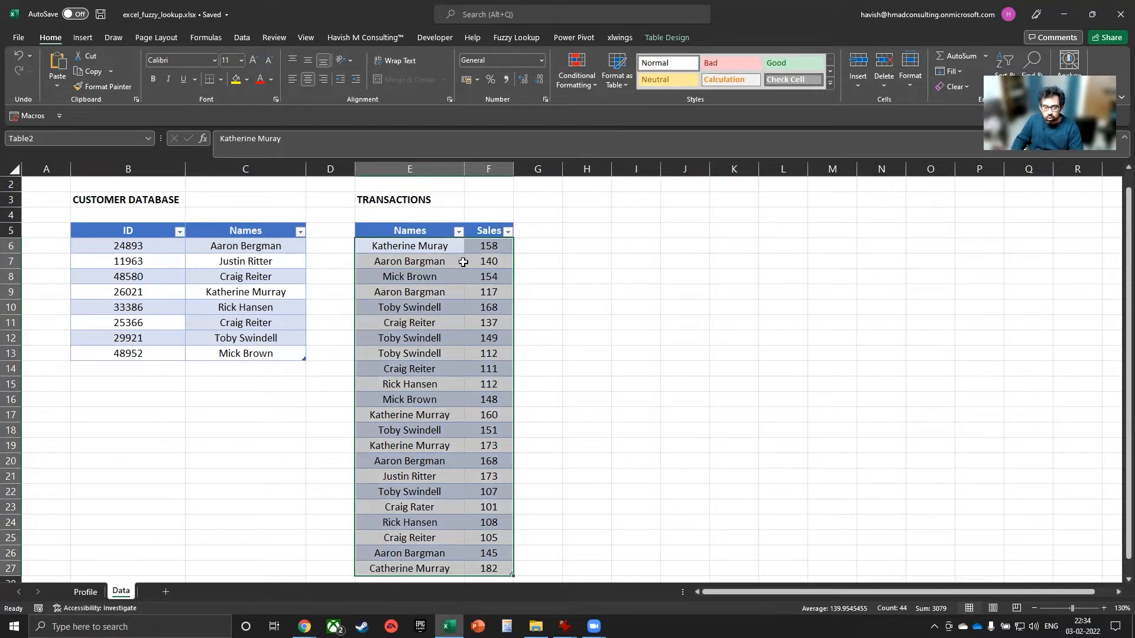
{"action": "left_click", "coordinate": [438, 240]}
{"action": "left_click", "coordinate": [492, 243]}
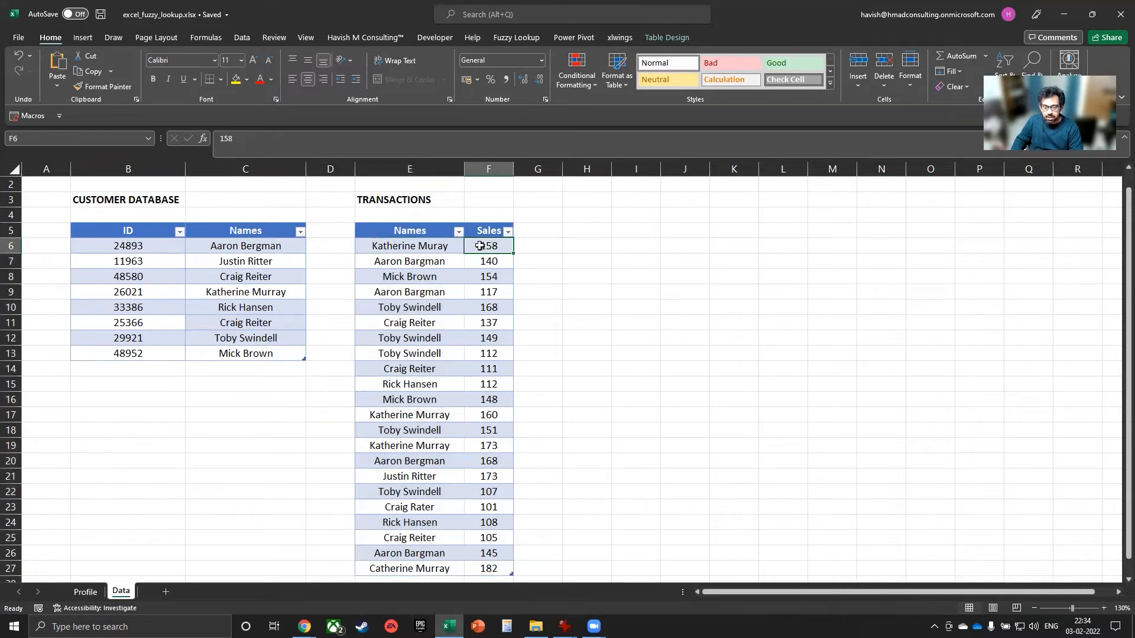
{"action": "left_click_drag", "start_coordinate": [166, 260], "coordinate": [157, 339]}
{"action": "left_click", "coordinate": [414, 248]}
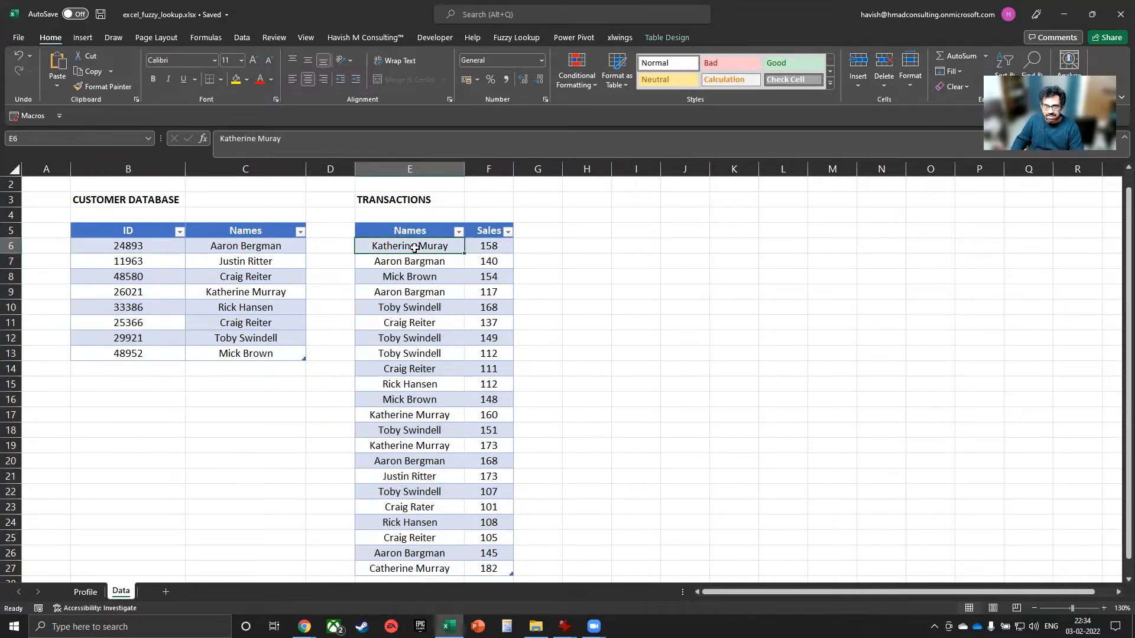
Check the table names assigned to the transactions table and the customer database table
{"action": "left_click", "coordinate": [667, 37]}
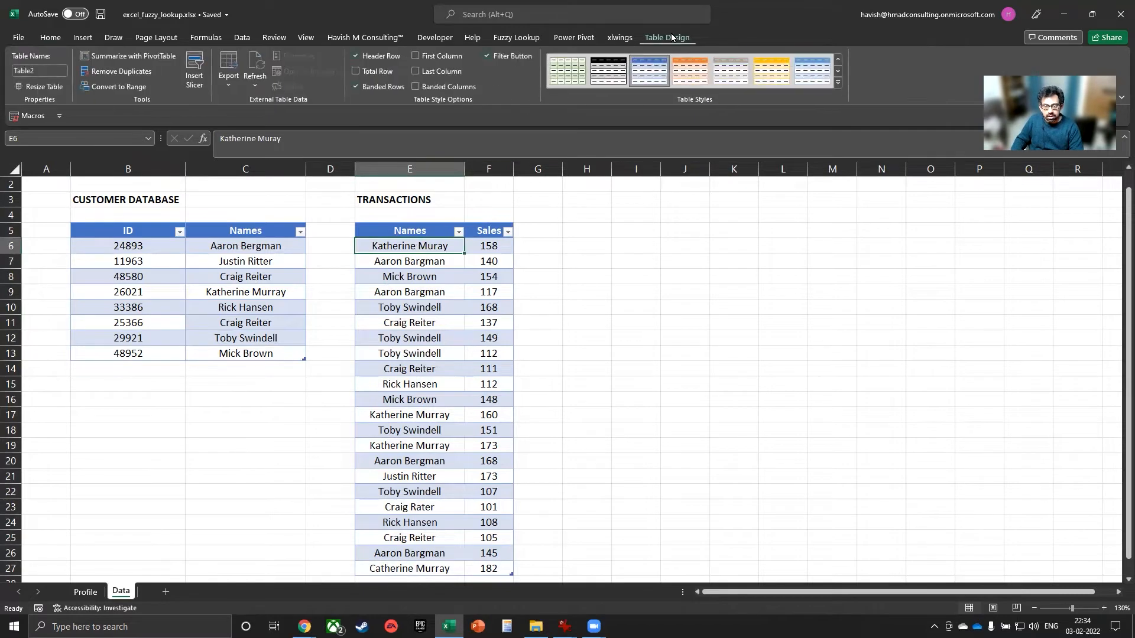
{"action": "left_click", "coordinate": [41, 69]}
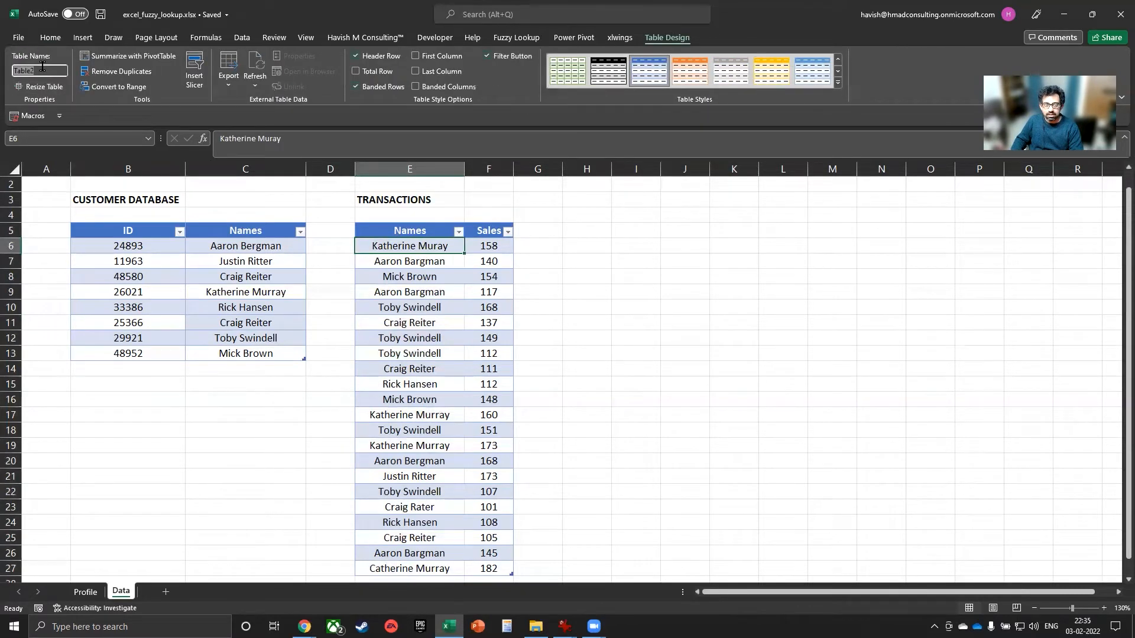
{"action": "left_click", "coordinate": [414, 291]}
{"action": "left_click", "coordinate": [239, 282]}
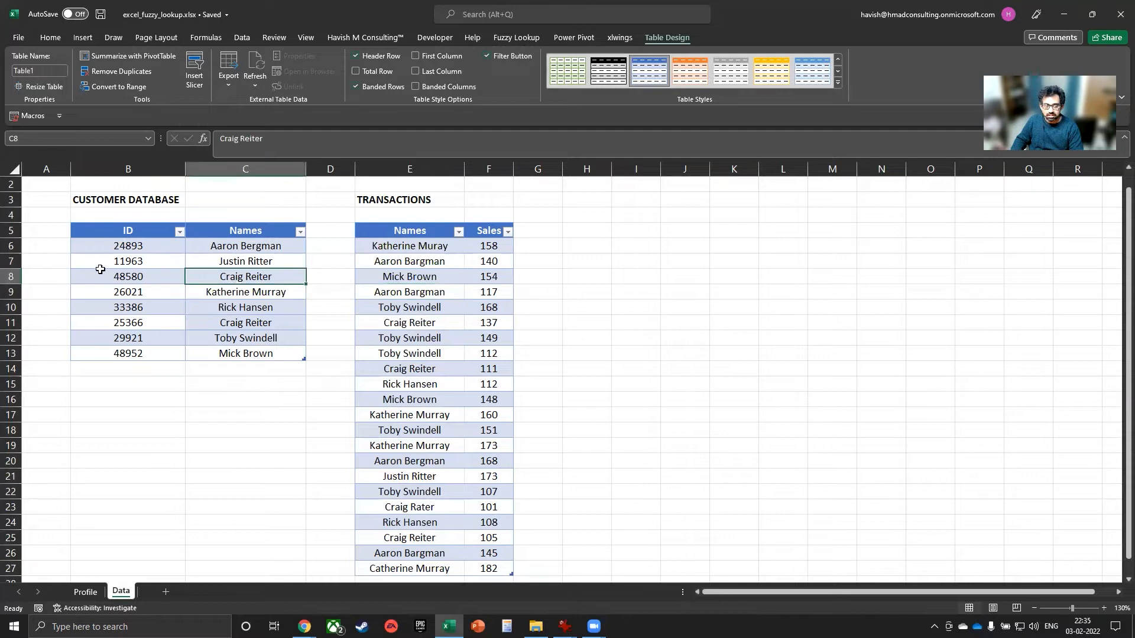
{"action": "left_click", "coordinate": [41, 71]}
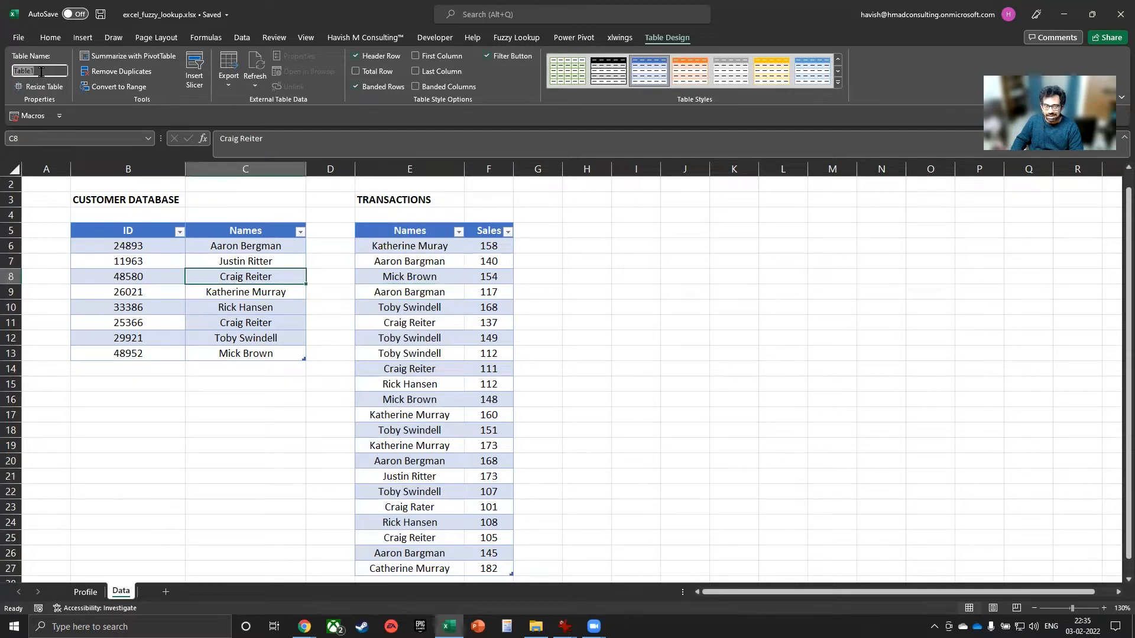
{"action": "left_click", "coordinate": [403, 273]}
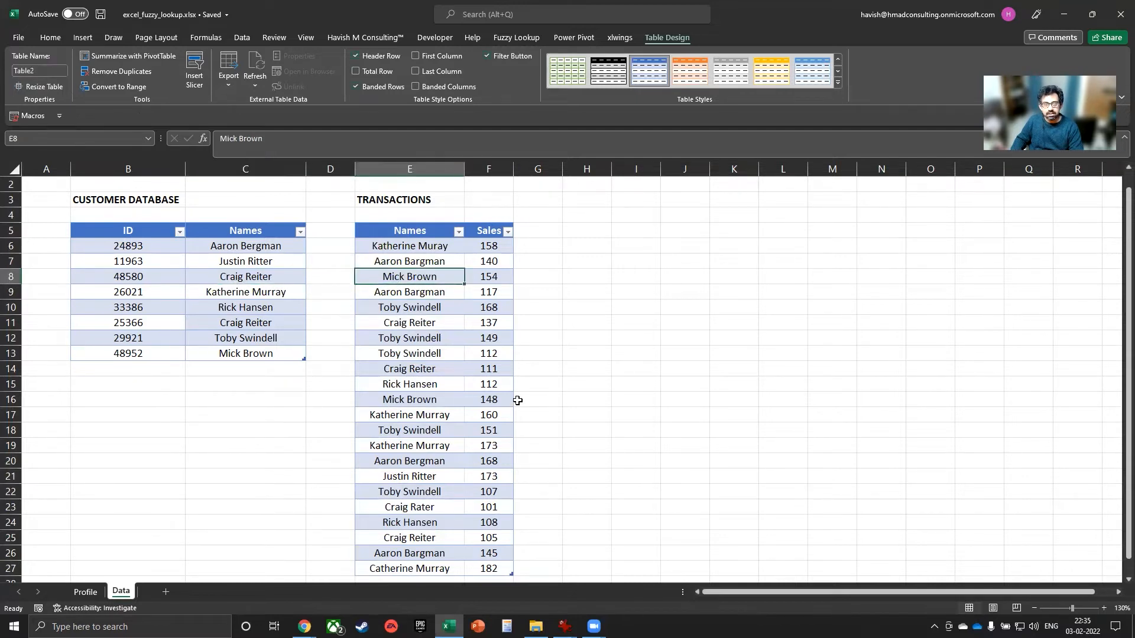
Switch to Chrome, search the web for "fuzzy lookup" in a new window, and open Microsoft's Fuzzy Lookup Add-In for Excel page
{"action": "left_click", "coordinate": [507, 38]}
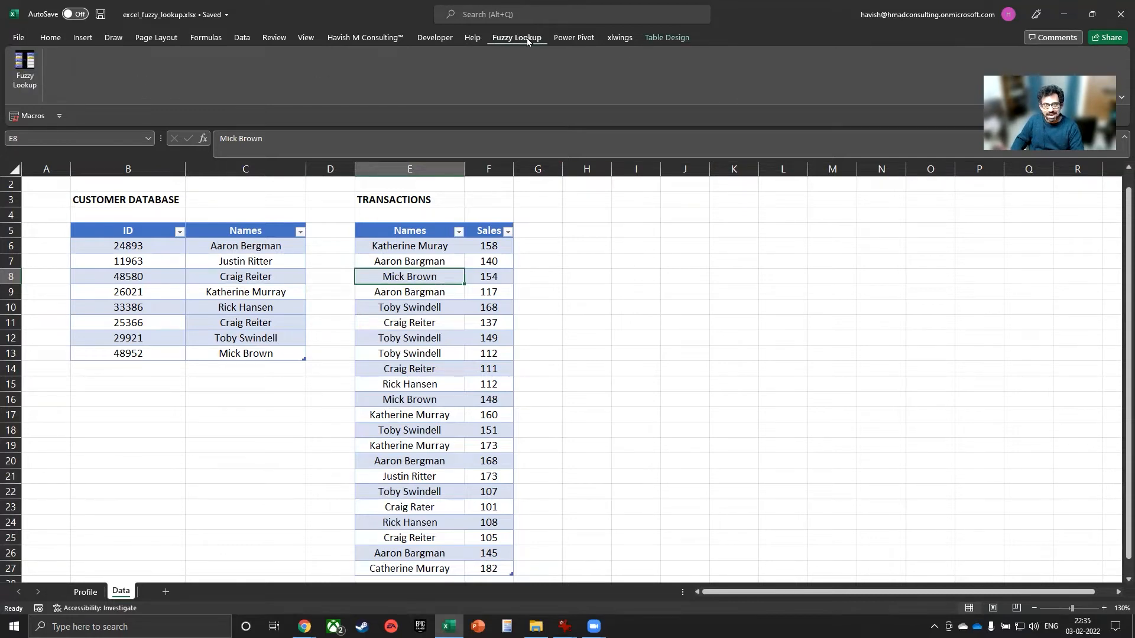
{"action": "key", "text": "alt+Tab"}
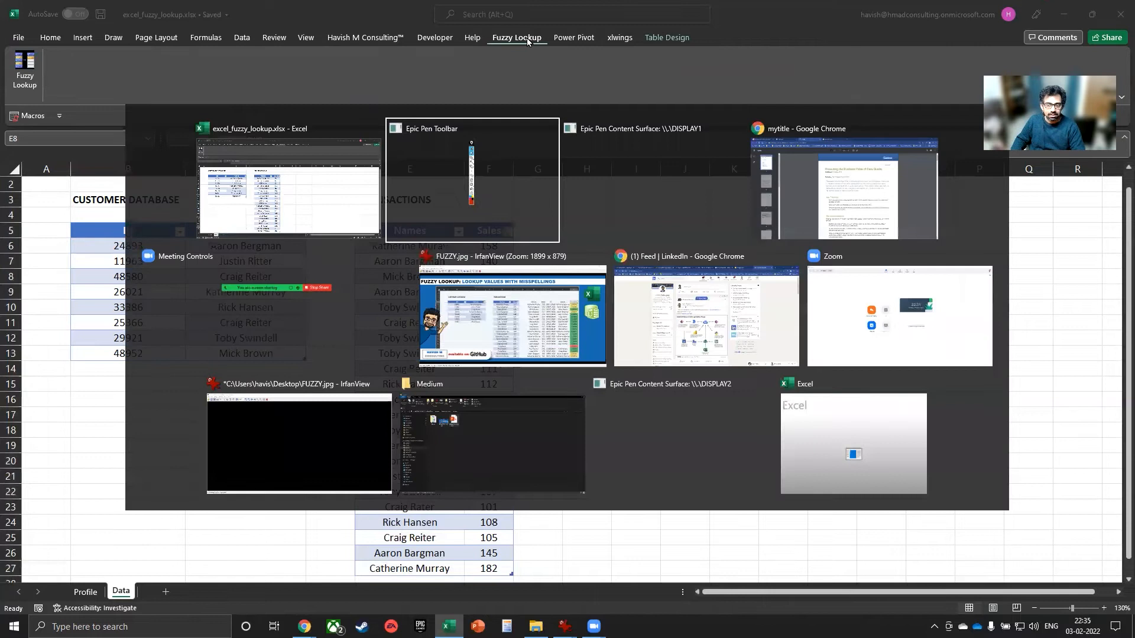
{"action": "key", "text": "alt+Tab"}
{"action": "key", "text": "alt+Tab"}
{"action": "key", "text": "ctrl+n"}
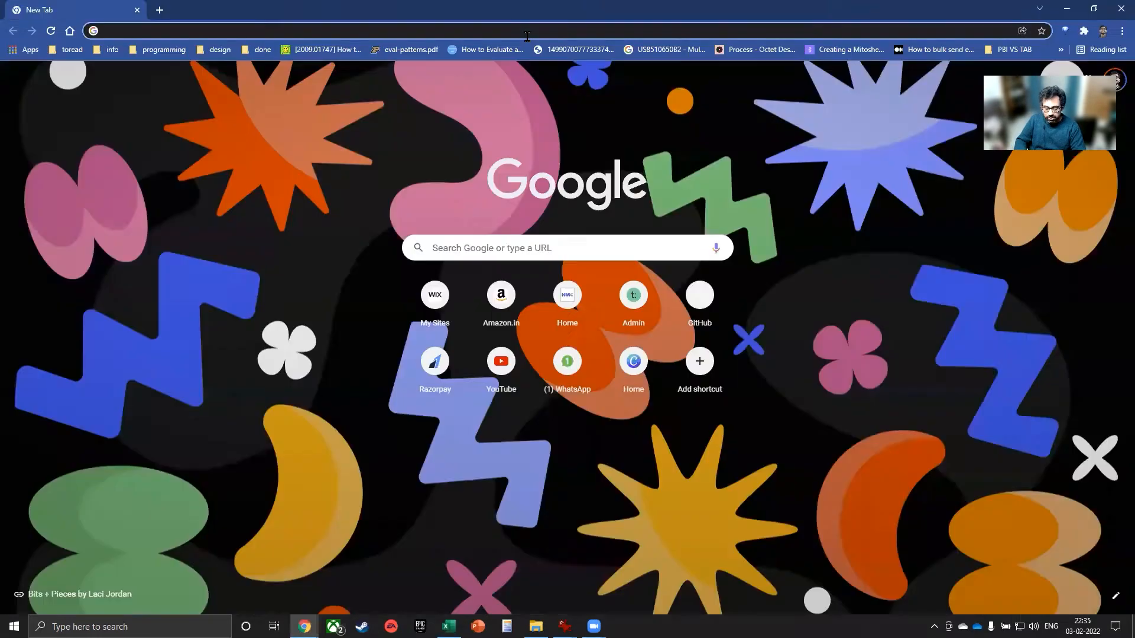
{"action": "type", "text": "fuzzy lookup"}
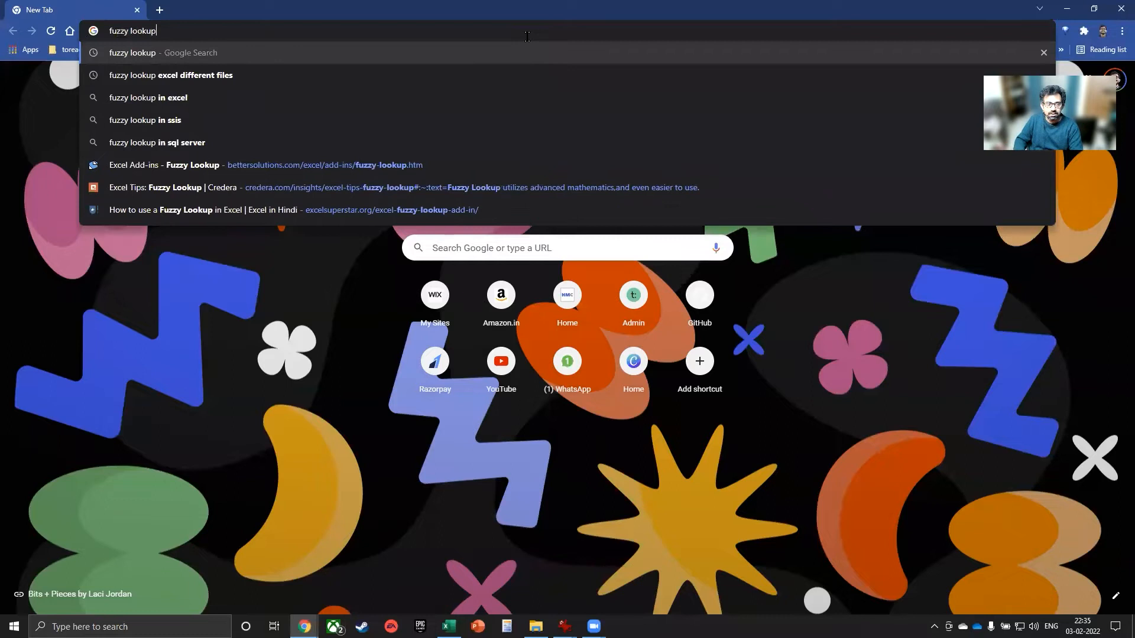
{"action": "key", "text": "Return"}
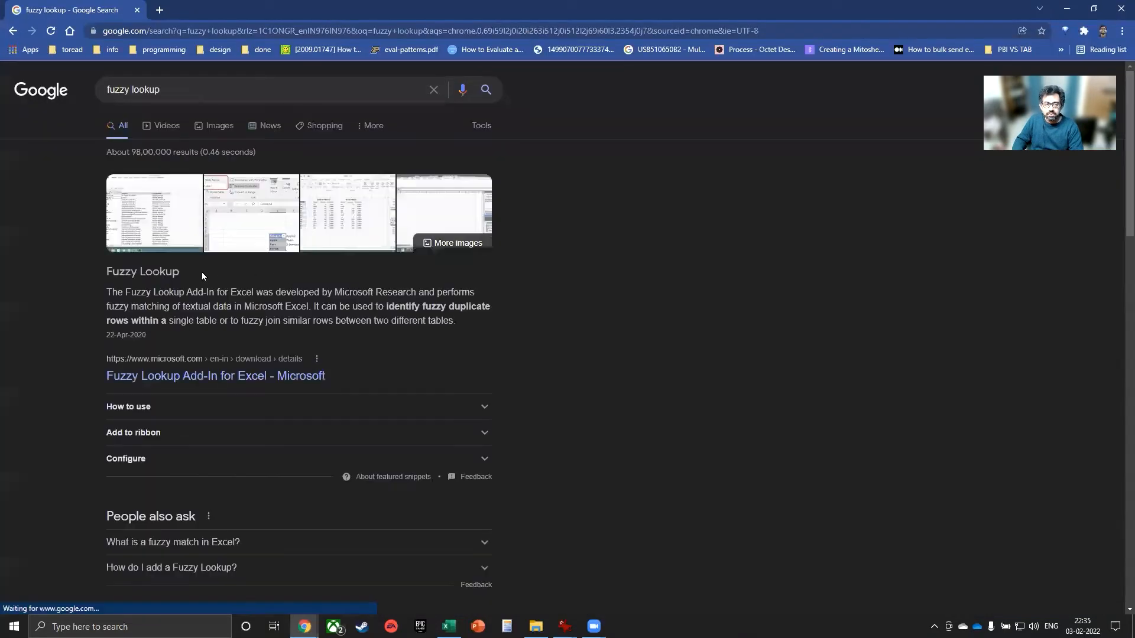
{"action": "left_click", "coordinate": [253, 380]}
{"action": "scroll", "coordinate": [550, 463], "scroll_direction": "down", "scroll_amount": 2}
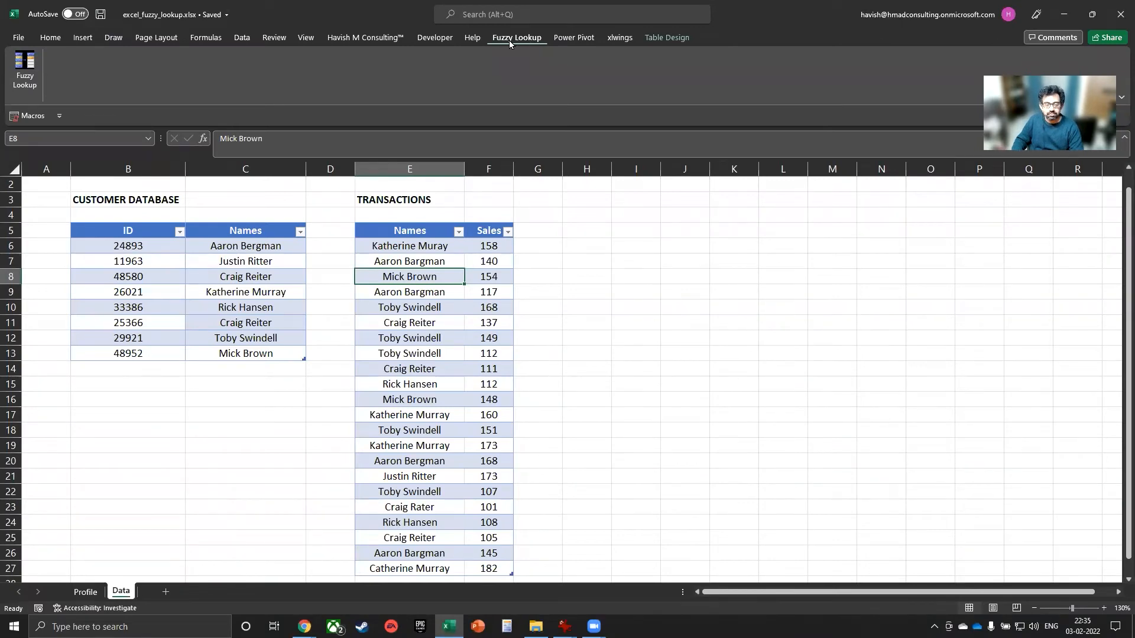
Open the Fuzzy Lookup pane and choose Table1 as the left table and Table2 as the right table
{"action": "left_click", "coordinate": [35, 84]}
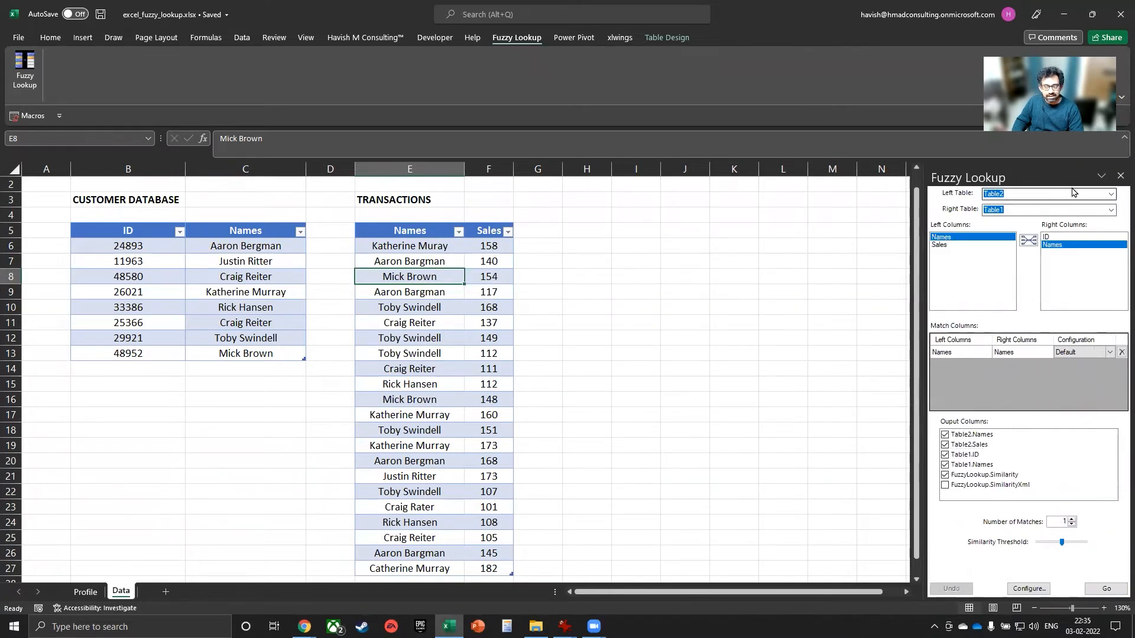
{"action": "left_click", "coordinate": [1111, 195]}
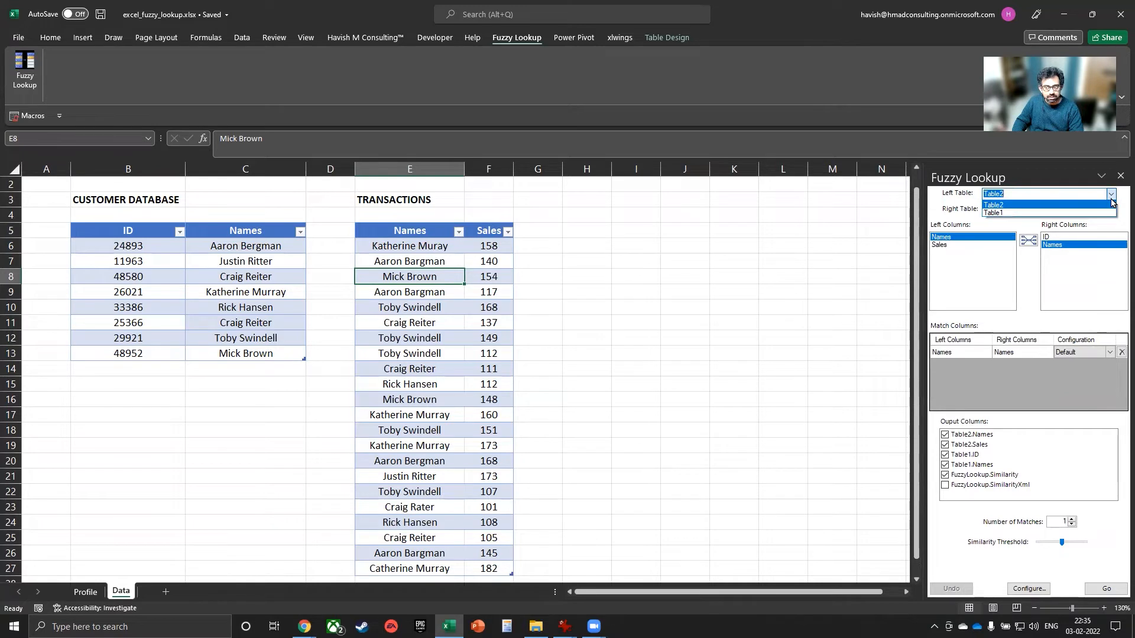
{"action": "left_click", "coordinate": [1100, 214]}
{"action": "left_click", "coordinate": [1111, 211]}
{"action": "left_click", "coordinate": [1098, 221]}
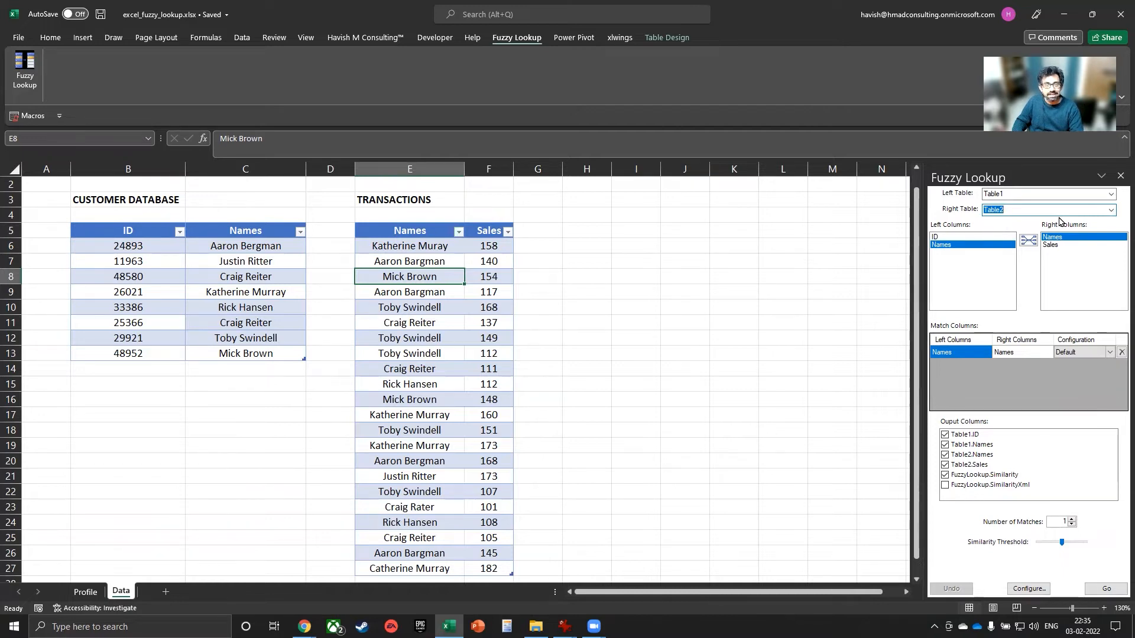
Swap the lookup tables so Table2 is the left table and Table1 is the right table
{"action": "left_click", "coordinate": [1111, 195]}
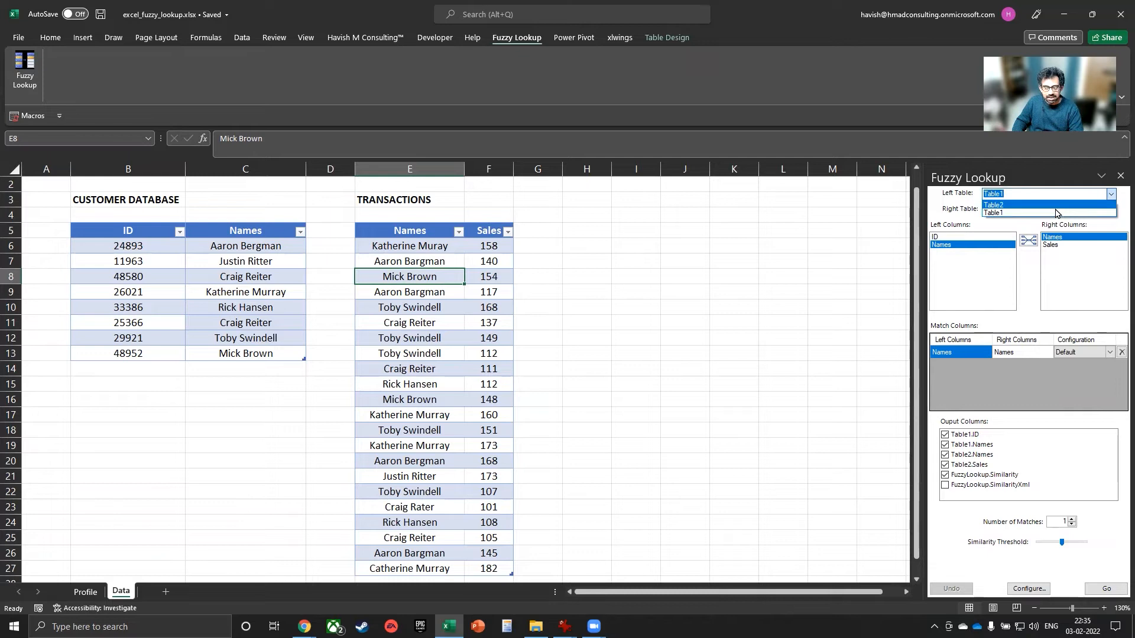
{"action": "left_click", "coordinate": [1035, 208]}
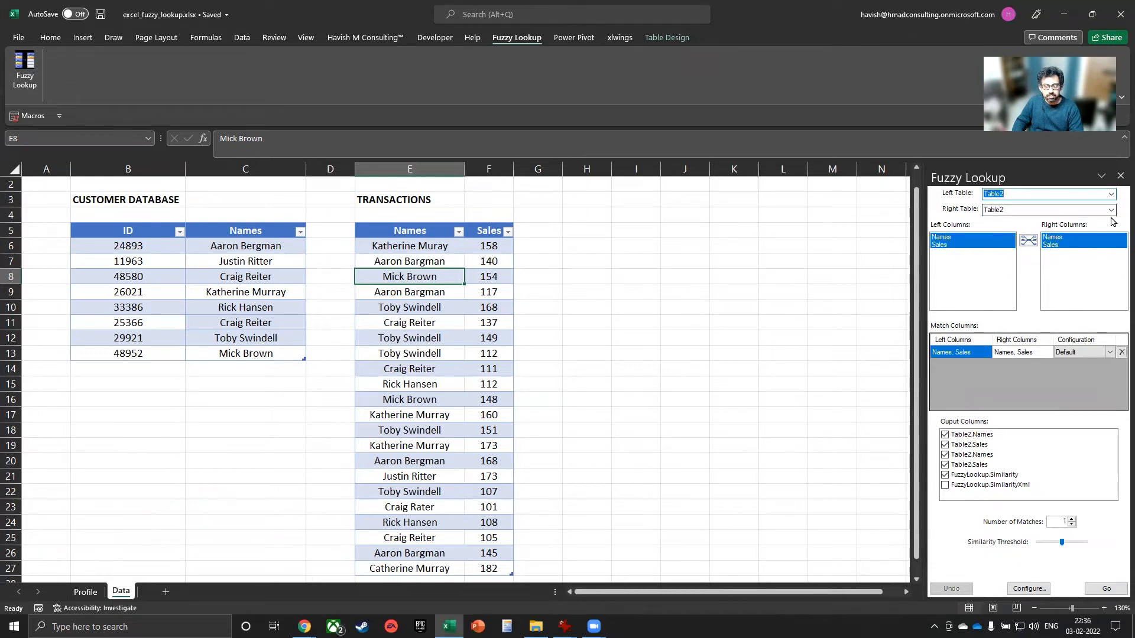
{"action": "left_click", "coordinate": [1058, 210]}
{"action": "left_click", "coordinate": [1055, 229]}
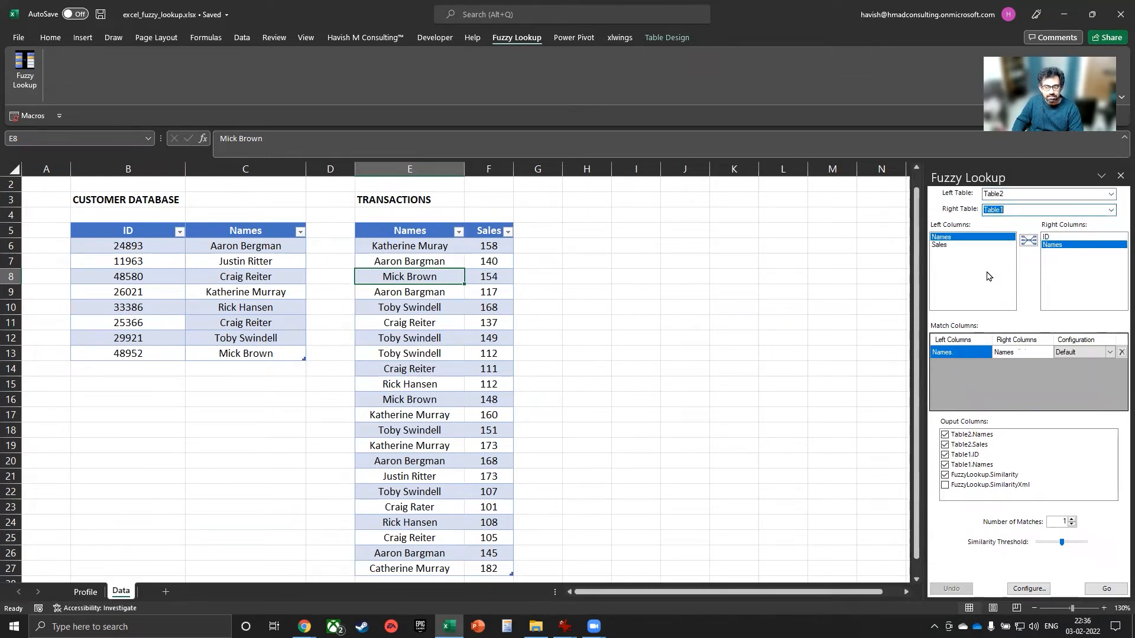
Remove the existing match pair and match the Names column of Table2 with the Names column of Table1
{"action": "left_click", "coordinate": [953, 246]}
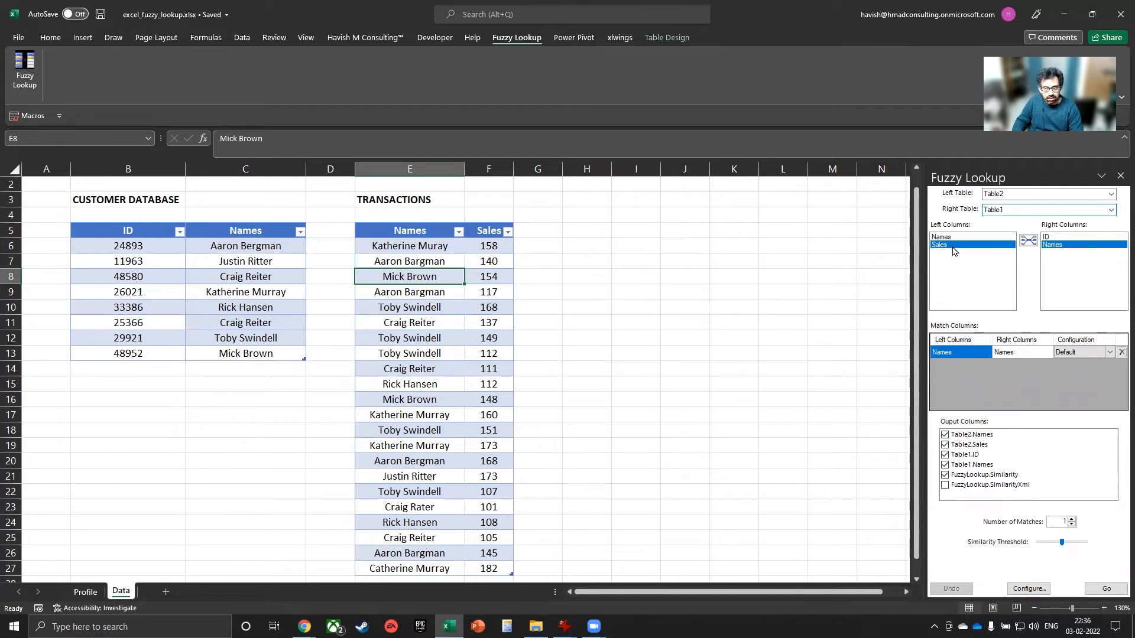
{"action": "left_click", "coordinate": [1052, 237]}
{"action": "left_click", "coordinate": [1052, 246]}
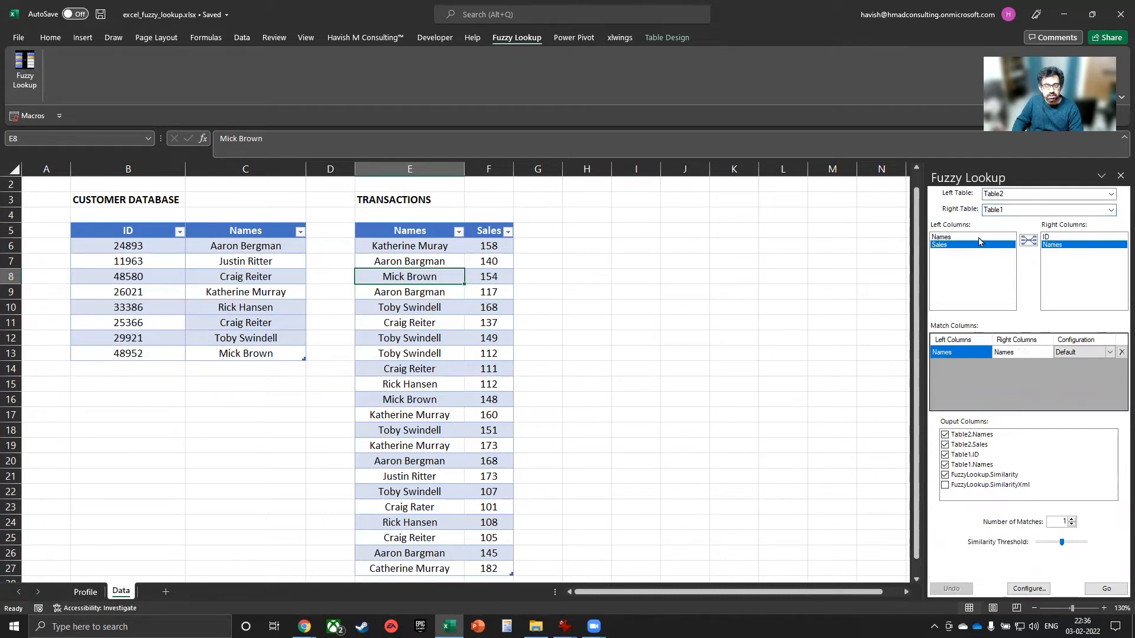
{"action": "left_click", "coordinate": [963, 237]}
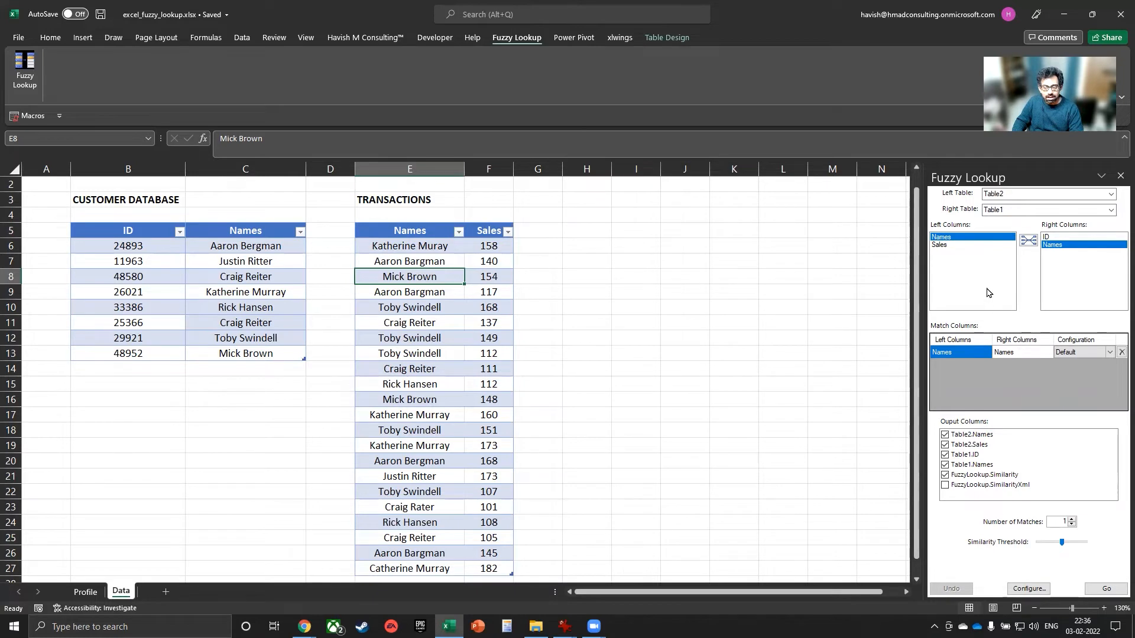
{"action": "left_click", "coordinate": [1121, 352]}
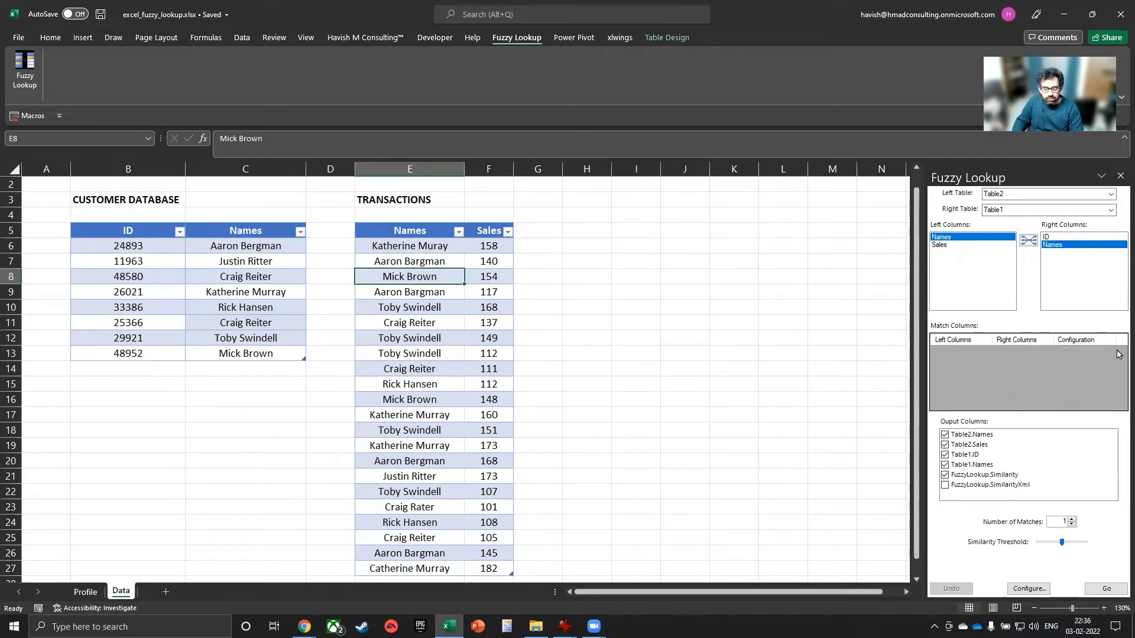
{"action": "left_click", "coordinate": [1032, 246]}
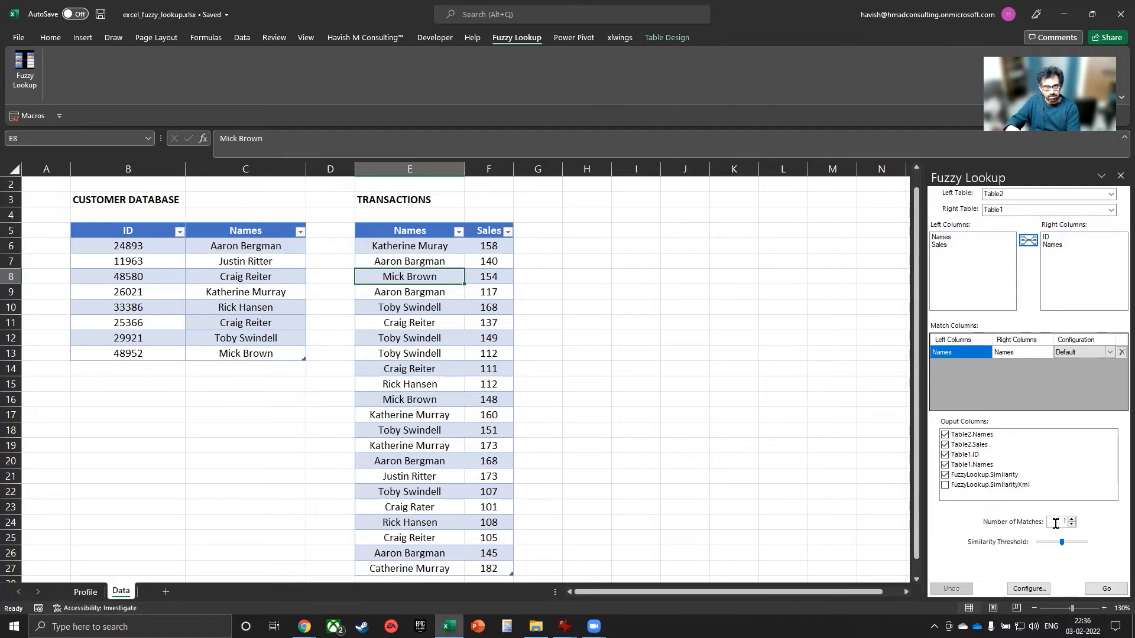
Run the fuzzy lookup with its output starting at H5 and autofit the widths of result columns H to L
{"action": "left_click", "coordinate": [604, 232]}
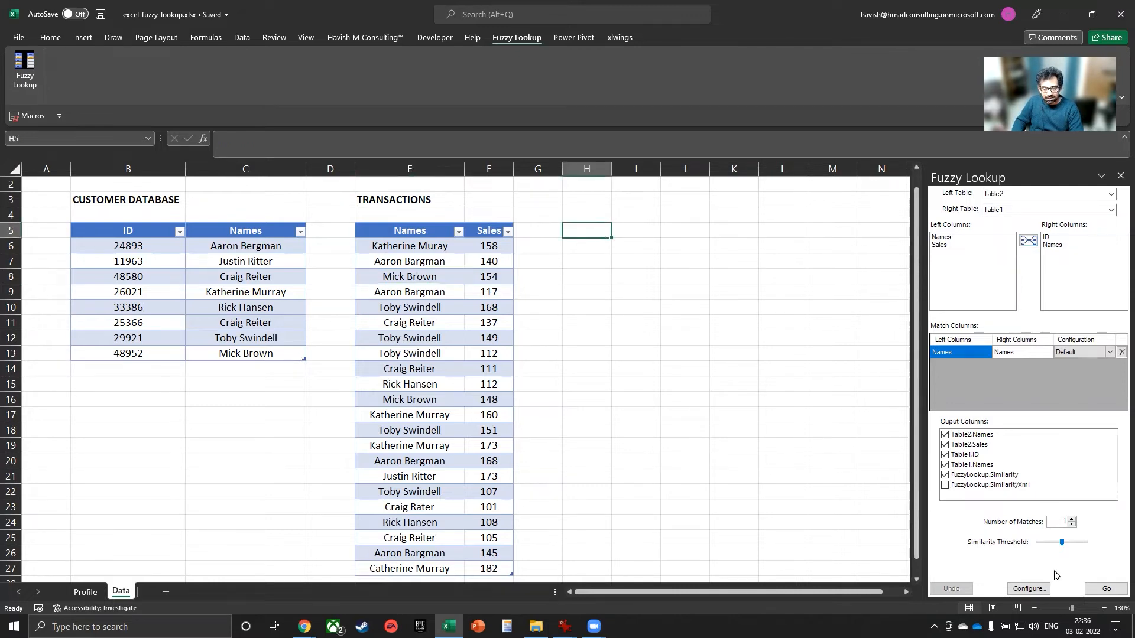
{"action": "left_click", "coordinate": [1097, 590]}
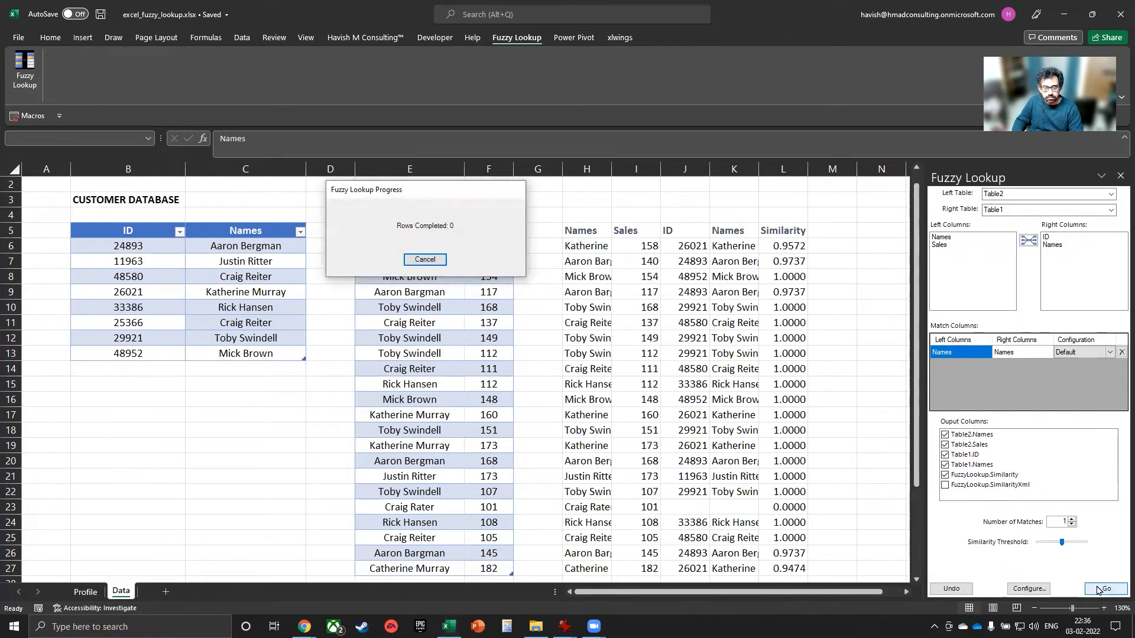
{"action": "left_click_drag", "start_coordinate": [585, 226], "coordinate": [763, 221]}
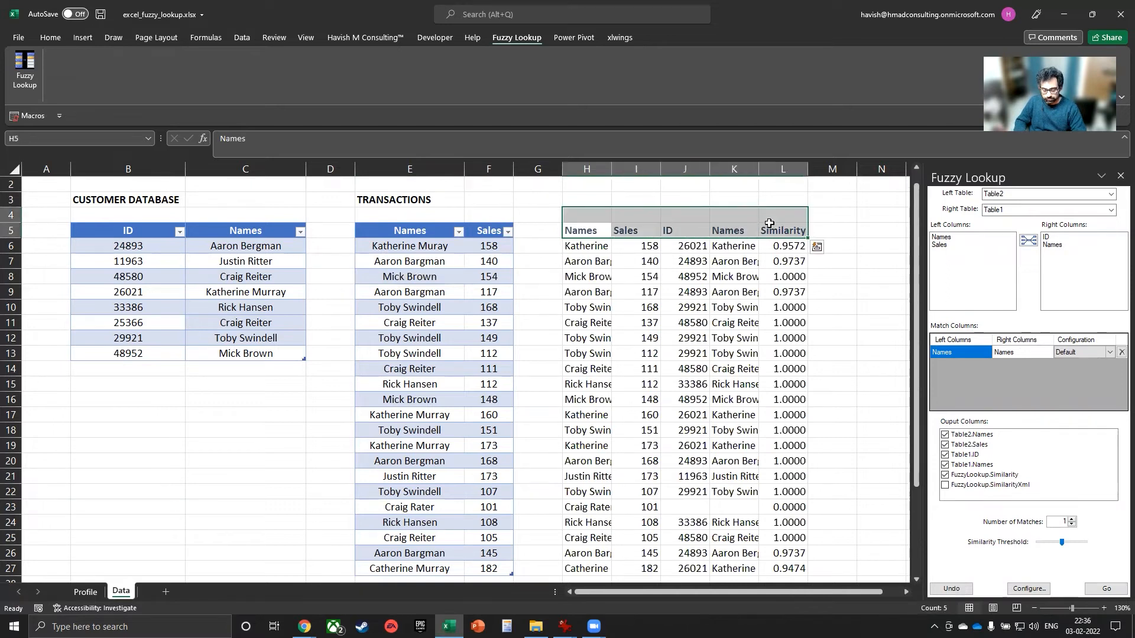
{"action": "key", "text": "ctrl+space"}
{"action": "key", "text": "alt+h"}
{"action": "key", "text": "o"}
{"action": "key", "text": "i"}
{"action": "left_click", "coordinate": [770, 319]}
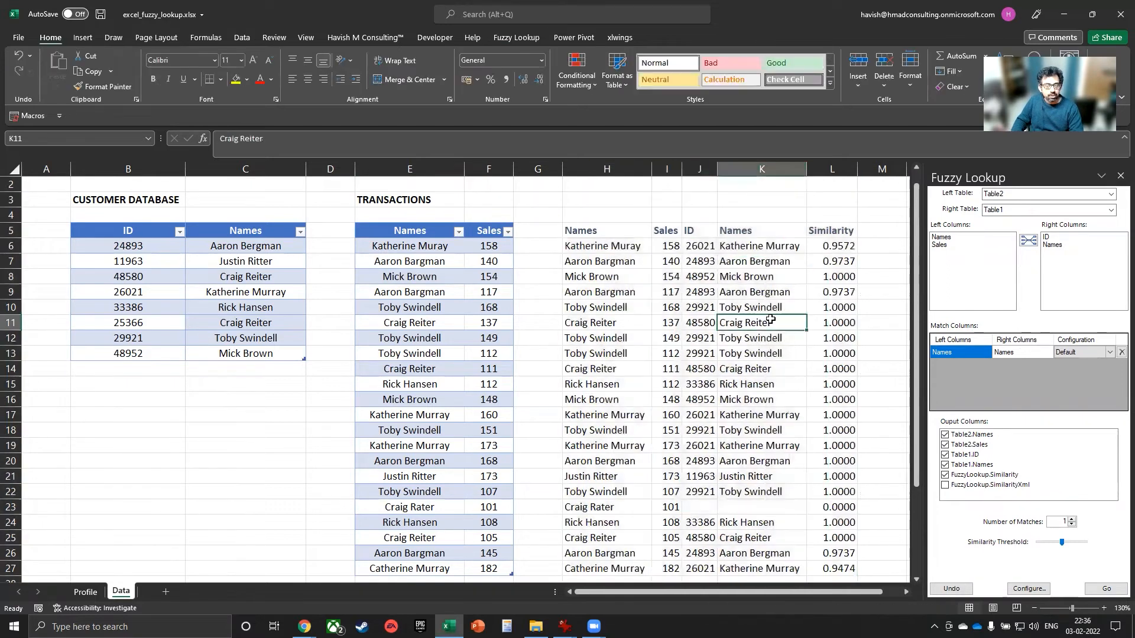
Compare the misspelled names in H6 and H7 with their matched names in K6 and K7
{"action": "left_click", "coordinate": [607, 246]}
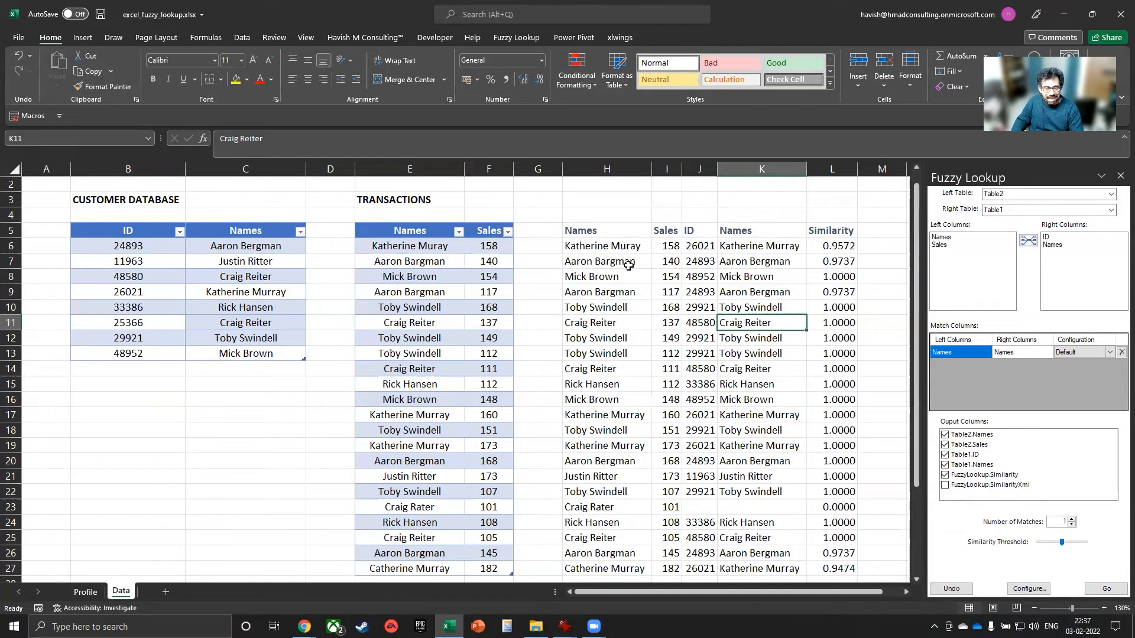
{"action": "left_click", "coordinate": [738, 246], "text": "ctrl"}
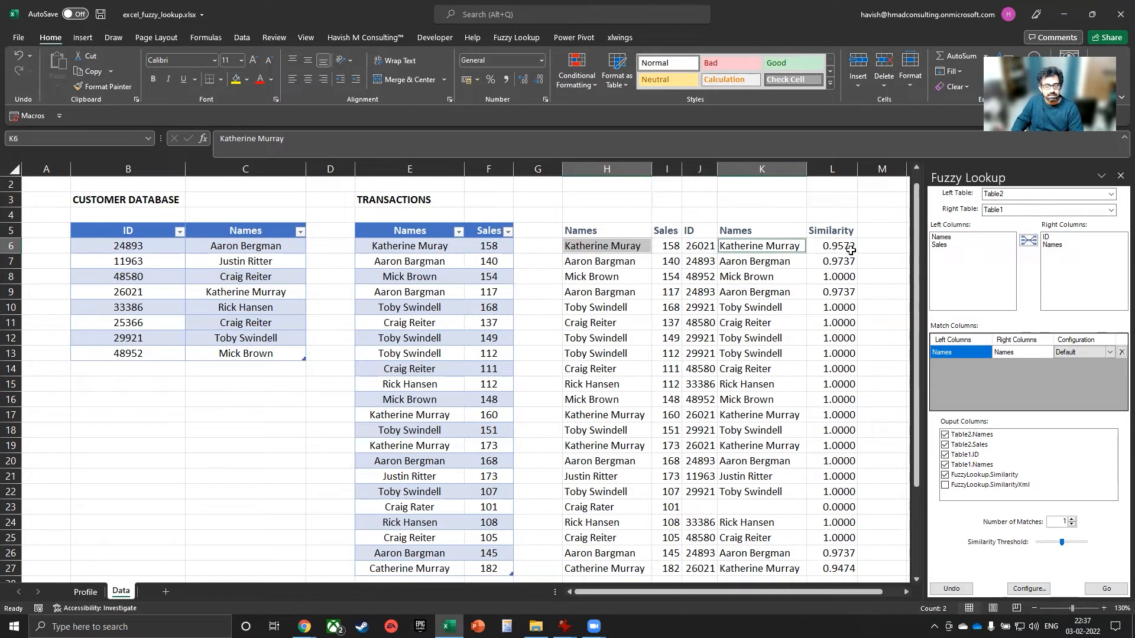
{"action": "left_click", "coordinate": [591, 263]}
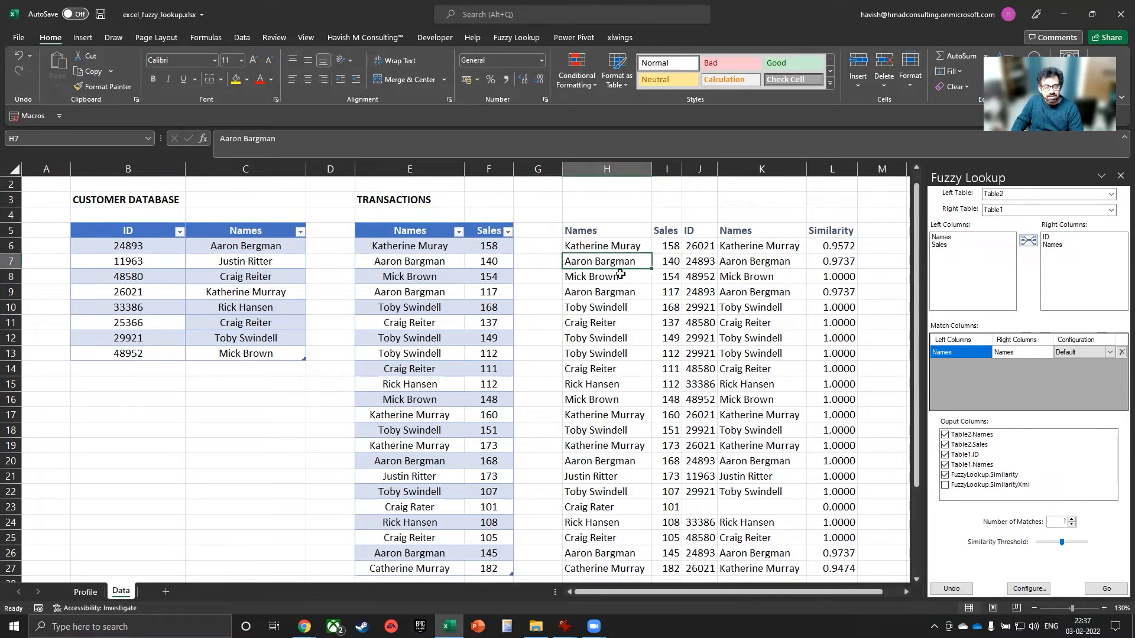
{"action": "left_click", "coordinate": [743, 262], "text": "ctrl"}
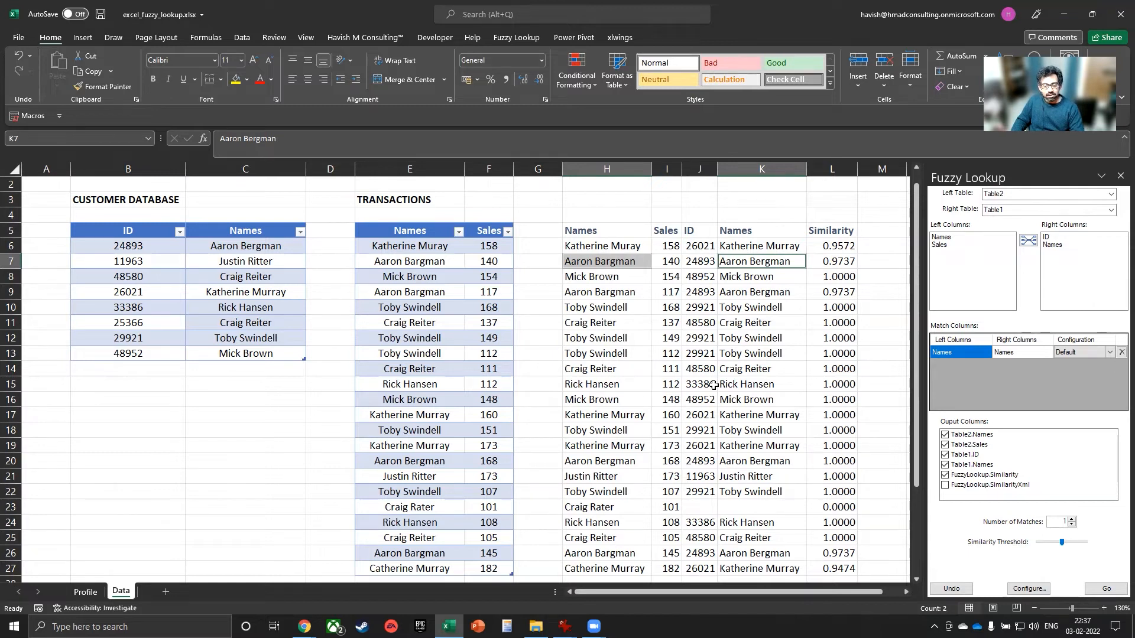
Examine result row H23:L23, temporarily drawing an arrow from E23 to C11, and point an arrow from the row to the similarity threshold
{"action": "left_click_drag", "start_coordinate": [604, 509], "coordinate": [850, 509]}
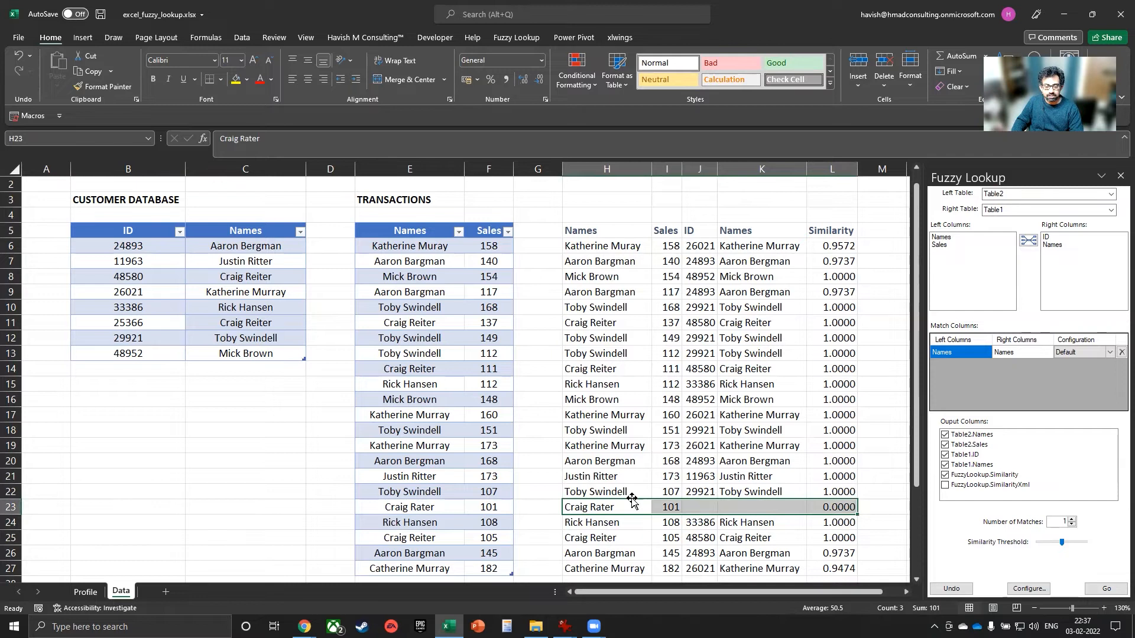
{"action": "left_click", "coordinate": [414, 507]}
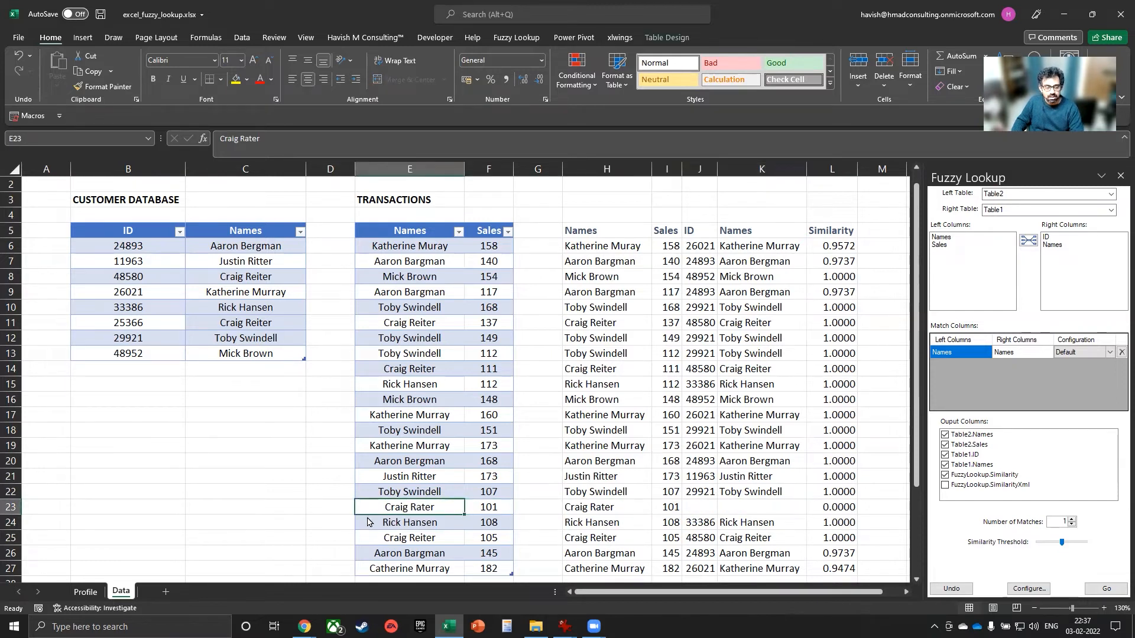
{"action": "mouse_move", "coordinate": [353, 506]}
{"action": "left_mouse_down"}
{"action": "mouse_move", "coordinate": [322, 361]}
{"action": "mouse_move", "coordinate": [276, 326]}
{"action": "mouse_move", "coordinate": [284, 338]}
{"action": "left_mouse_up"}
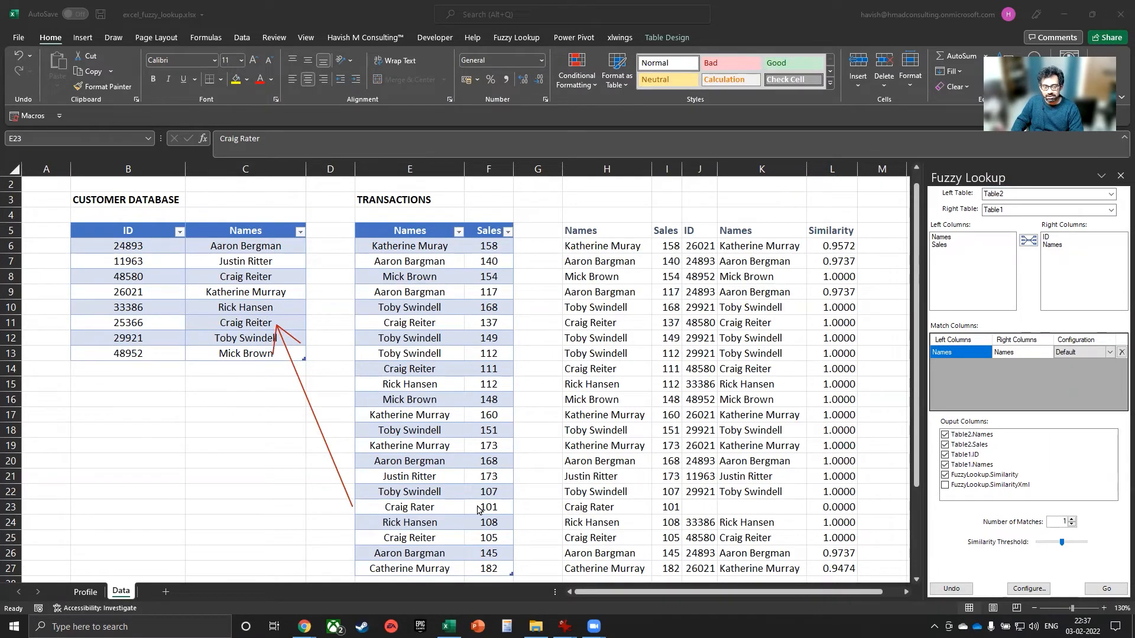
{"action": "key", "text": "Escape"}
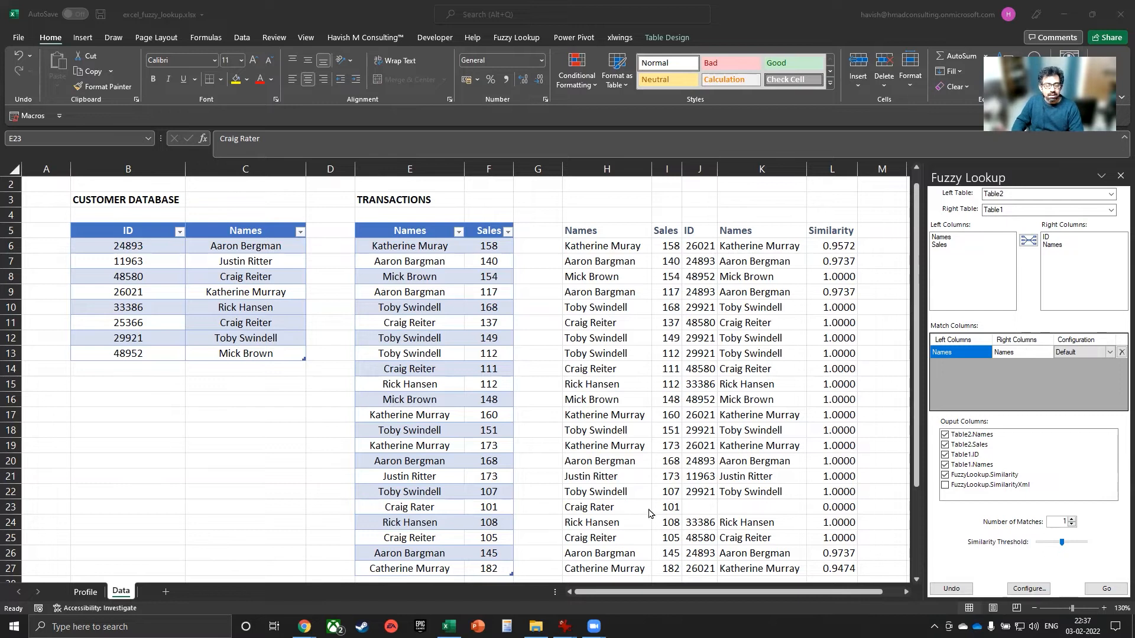
{"action": "left_click_drag", "start_coordinate": [839, 508], "coordinate": [607, 511]}
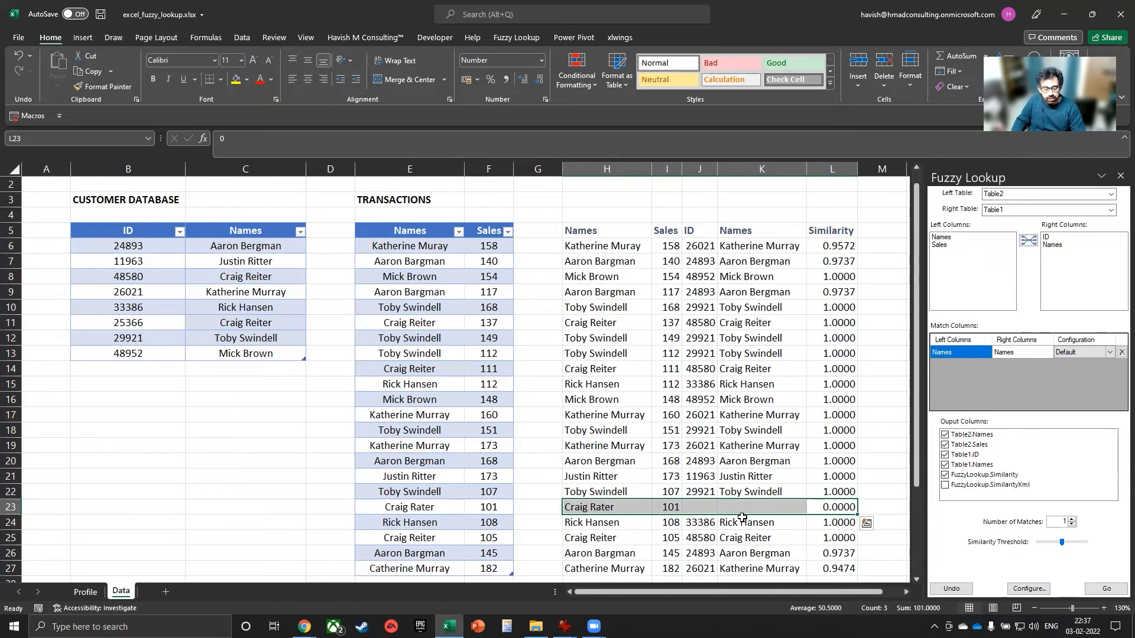
{"action": "left_click_drag", "start_coordinate": [869, 491], "coordinate": [1052, 538]}
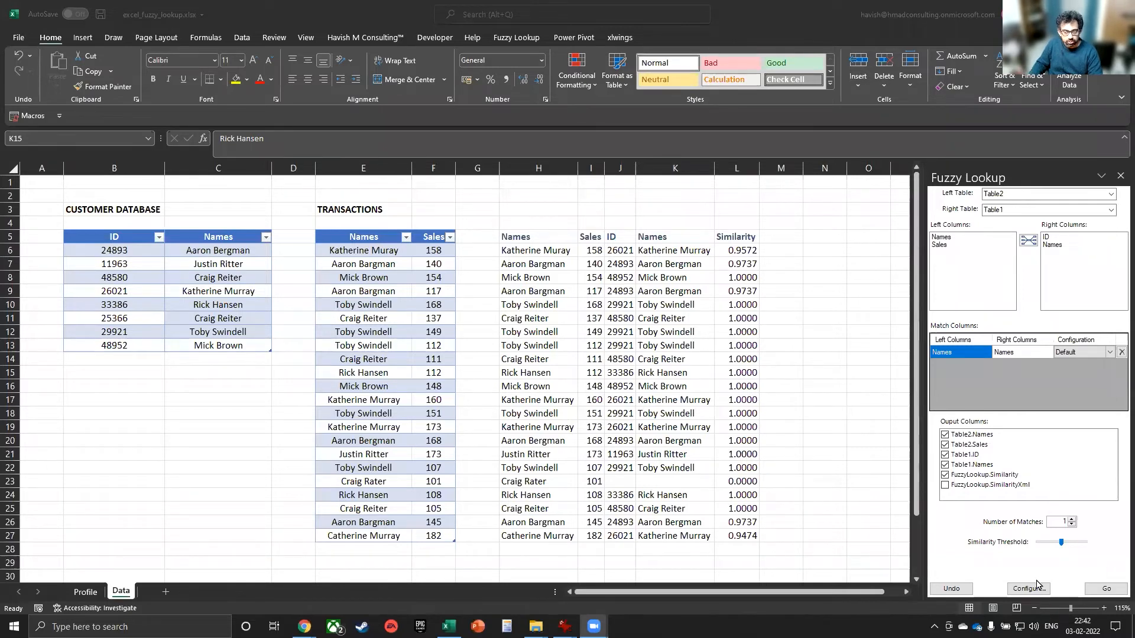
Undo the lookup output and rerun the fuzzy lookup at H5 with a lower similarity threshold
{"action": "left_click", "coordinate": [934, 590]}
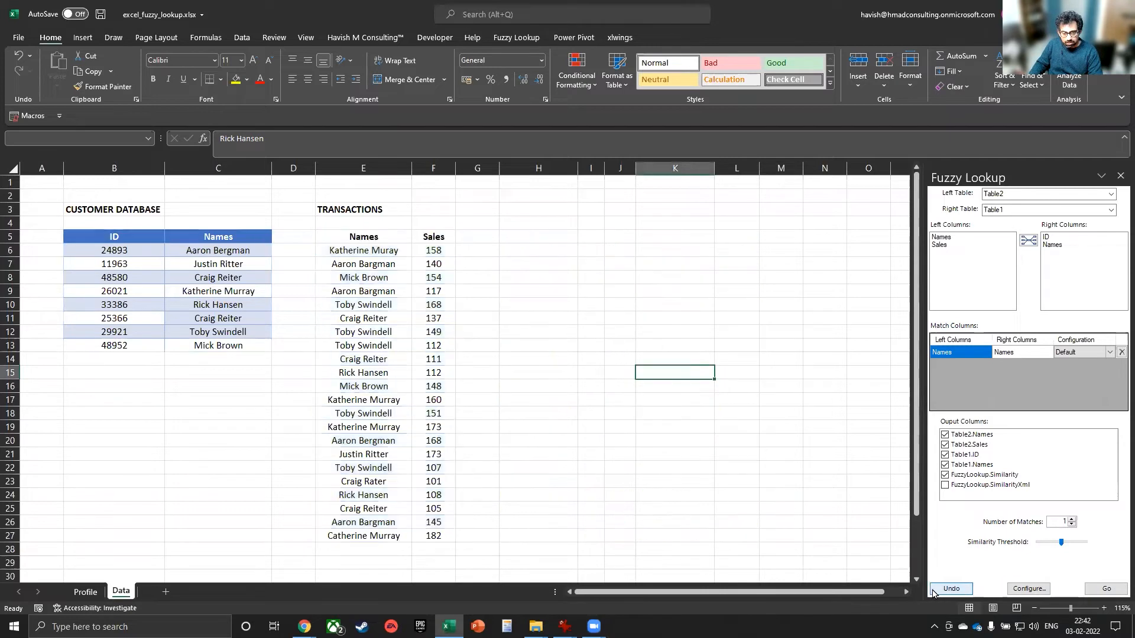
{"action": "left_click_drag", "start_coordinate": [1061, 544], "coordinate": [1044, 549]}
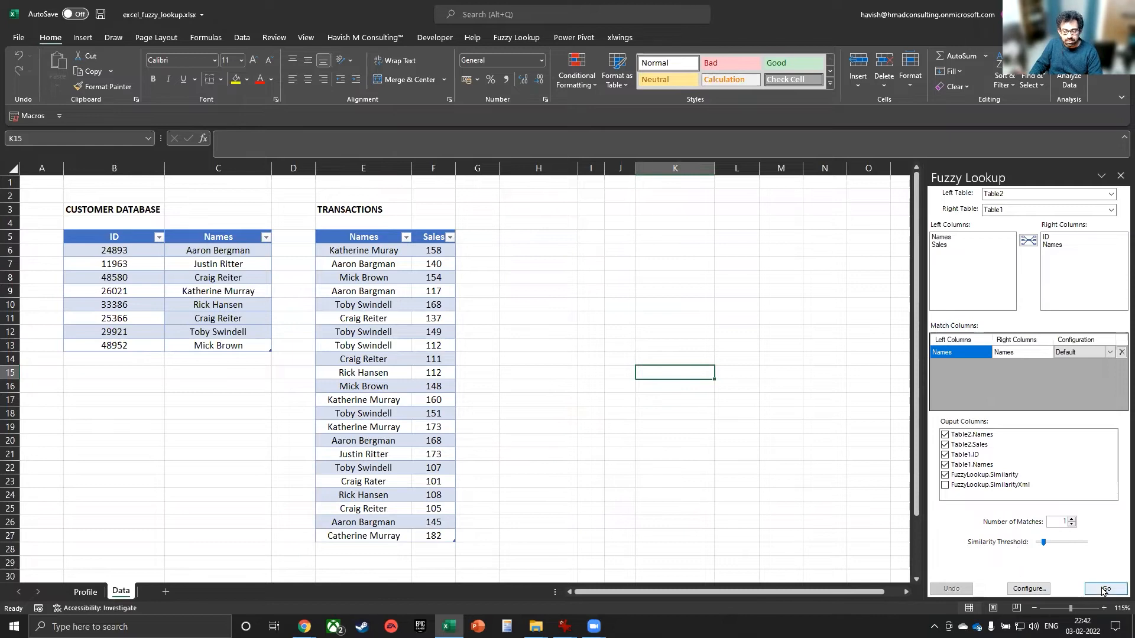
{"action": "left_click", "coordinate": [524, 235]}
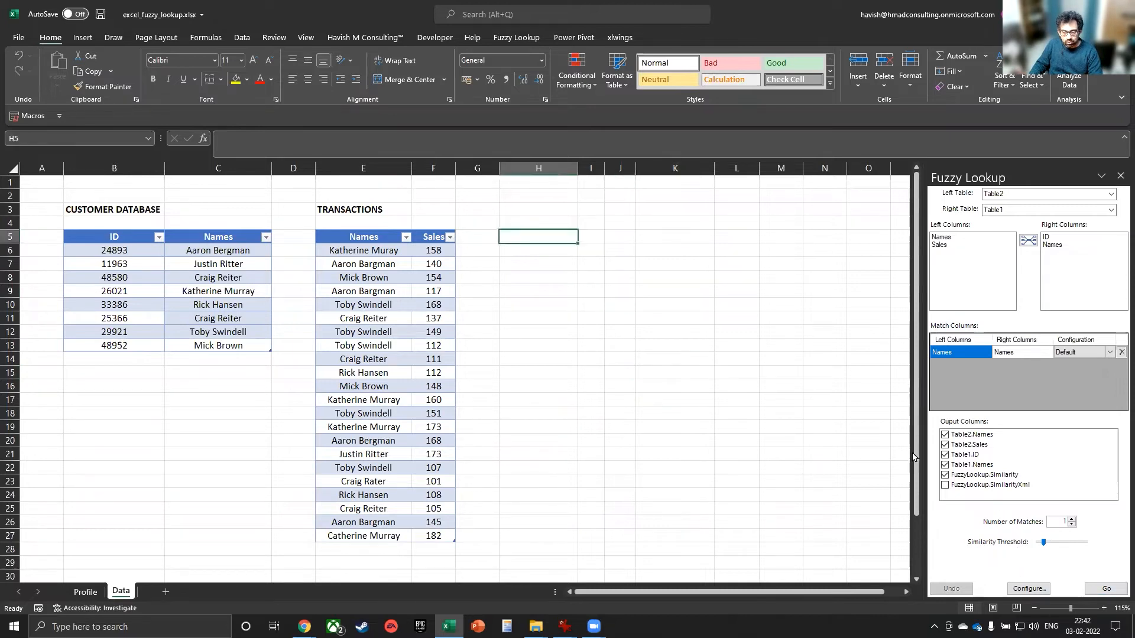
{"action": "left_click", "coordinate": [1095, 590]}
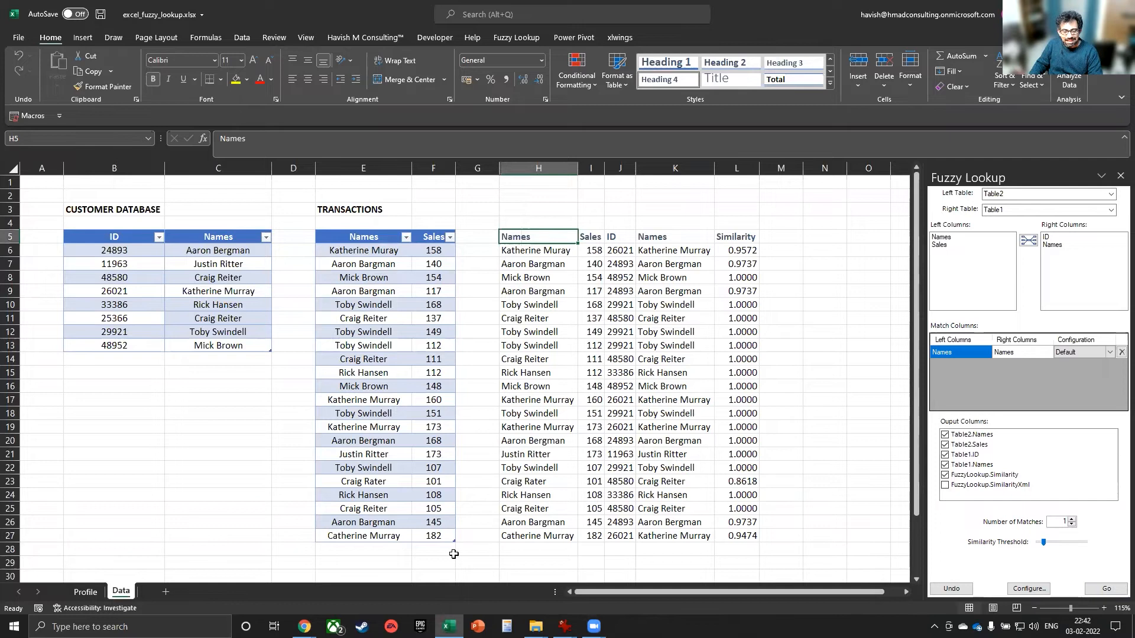
Examine result row H23:L23, and temporarily mark duplicate names C8 and C11, their IDs, and matched IDs J11, J14 and J25 with arrows
{"action": "left_click_drag", "start_coordinate": [534, 482], "coordinate": [735, 482]}
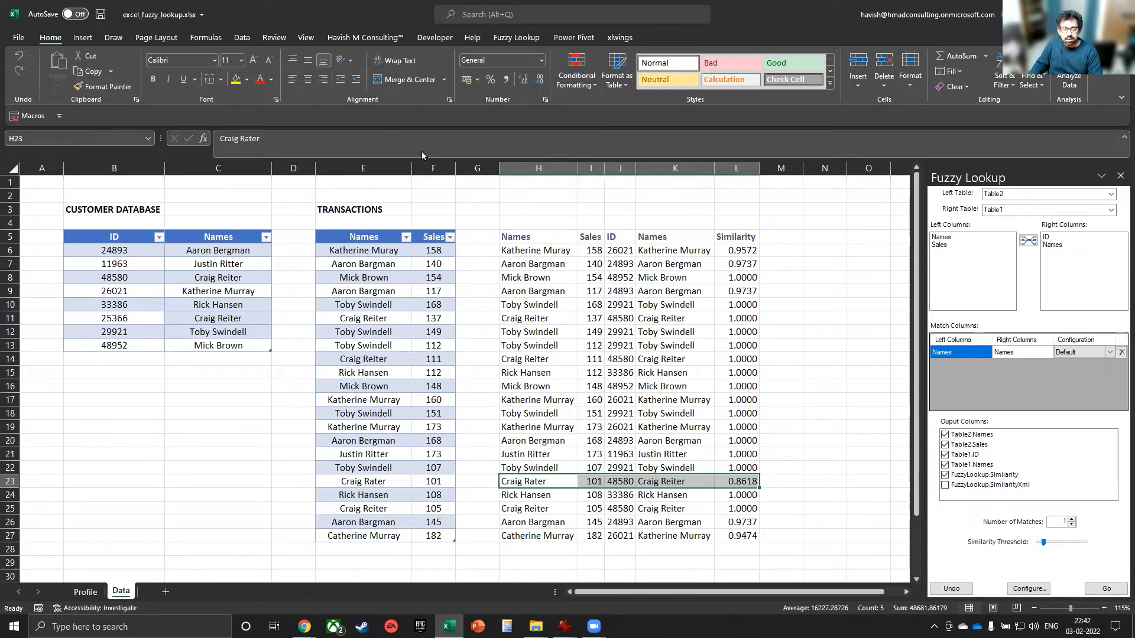
{"action": "left_click_drag", "start_coordinate": [306, 312], "coordinate": [250, 319]}
{"action": "left_click_drag", "start_coordinate": [303, 243], "coordinate": [257, 277]}
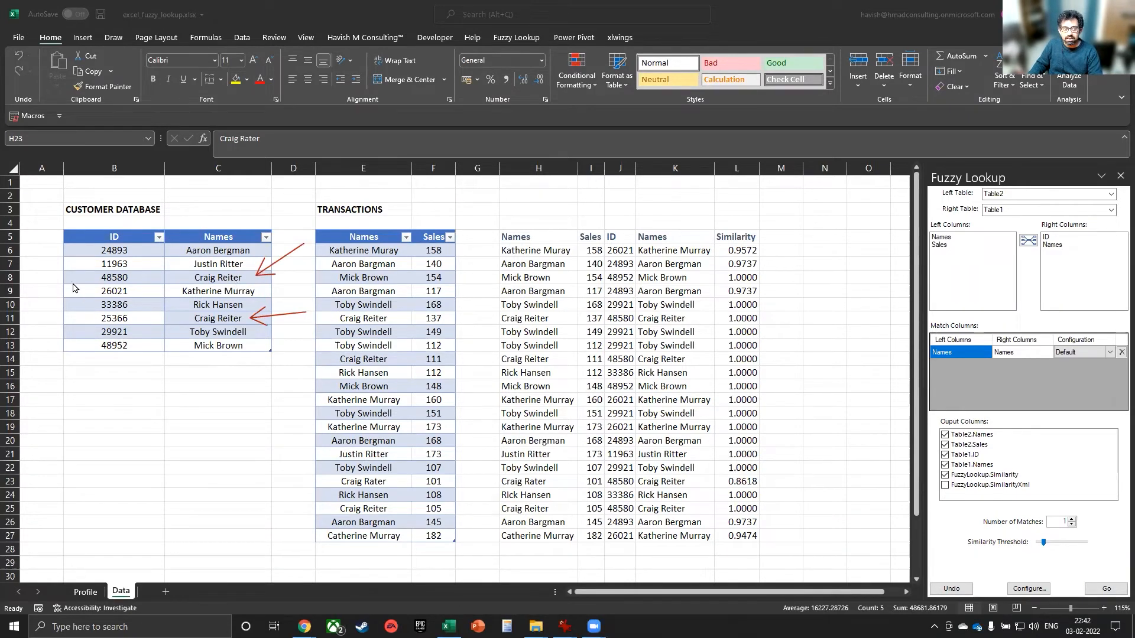
{"action": "left_click_drag", "start_coordinate": [45, 281], "coordinate": [83, 284]}
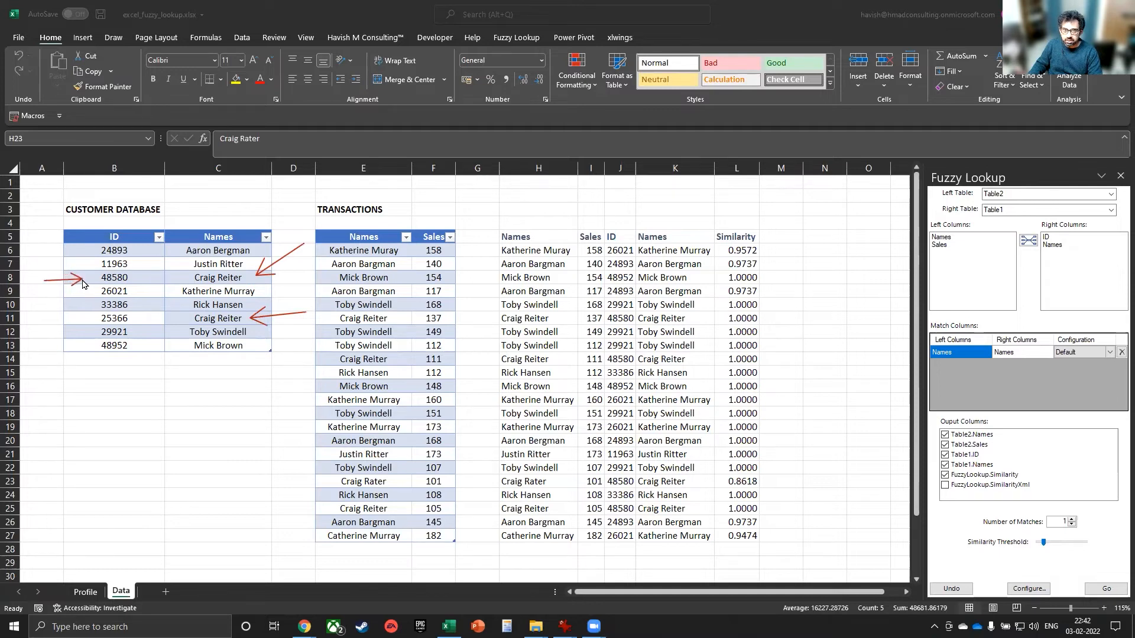
{"action": "left_click_drag", "start_coordinate": [42, 328], "coordinate": [86, 321]}
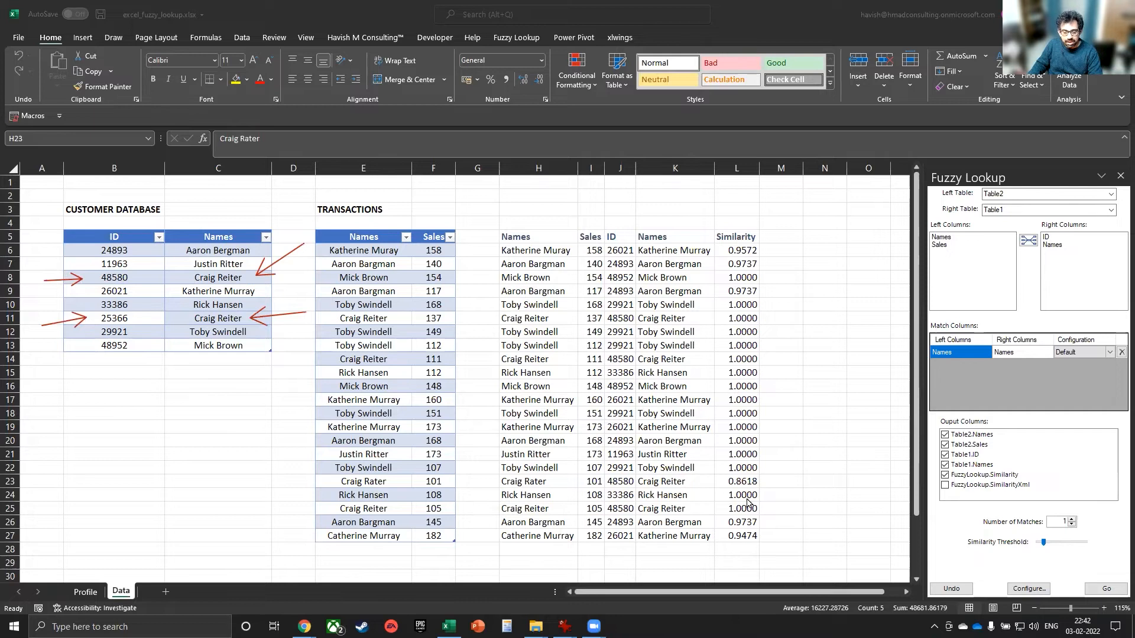
{"action": "left_click_drag", "start_coordinate": [690, 482], "coordinate": [637, 512]}
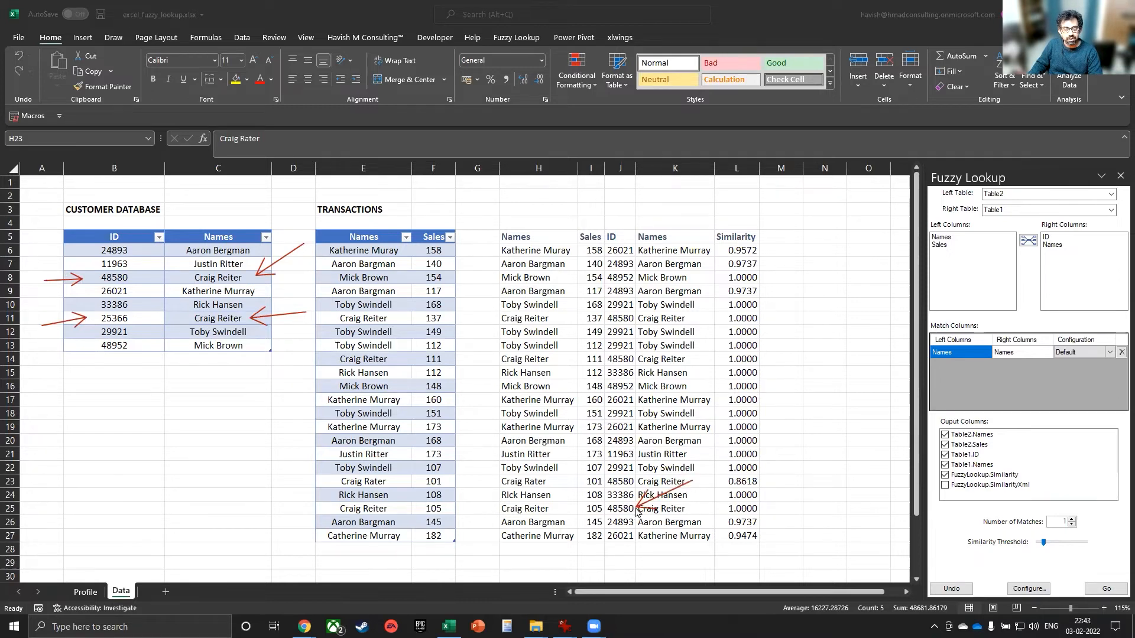
{"action": "mouse_move", "coordinate": [666, 347]}
{"action": "left_mouse_down"}
{"action": "mouse_move", "coordinate": [639, 357]}
{"action": "mouse_move", "coordinate": [648, 352]}
{"action": "left_mouse_up"}
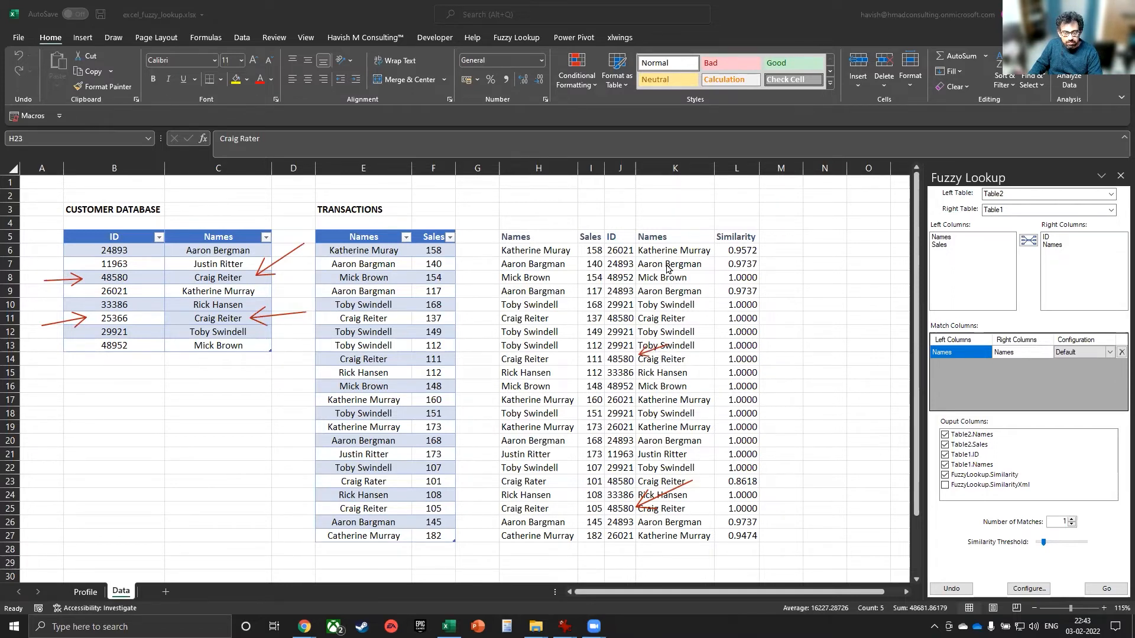
{"action": "left_click_drag", "start_coordinate": [661, 301], "coordinate": [640, 317]}
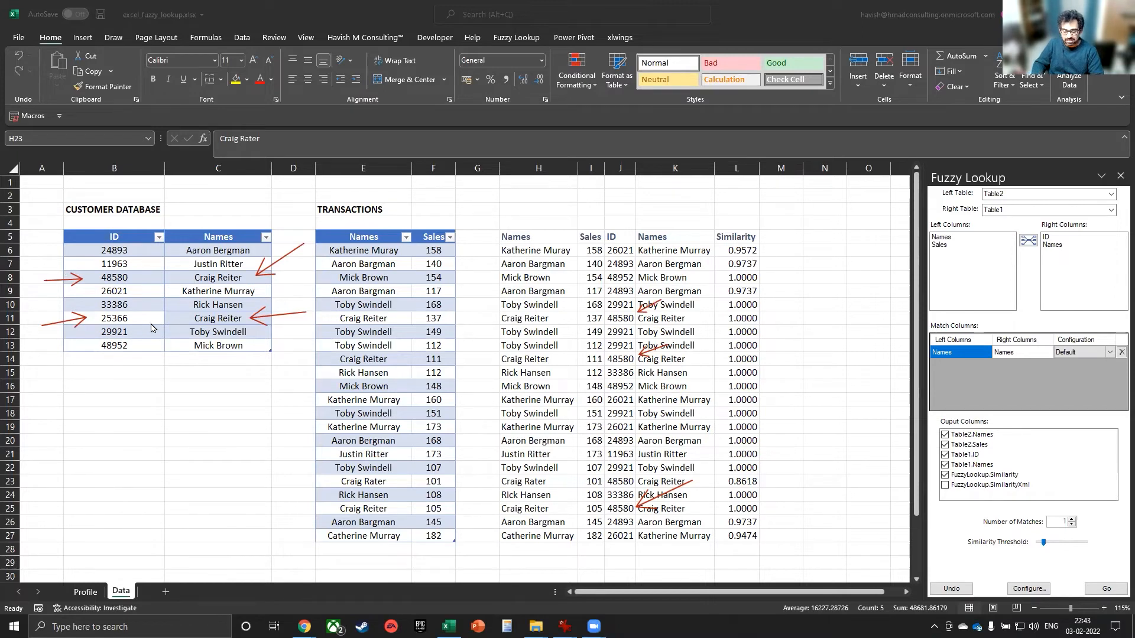
{"action": "key", "text": "Escape"}
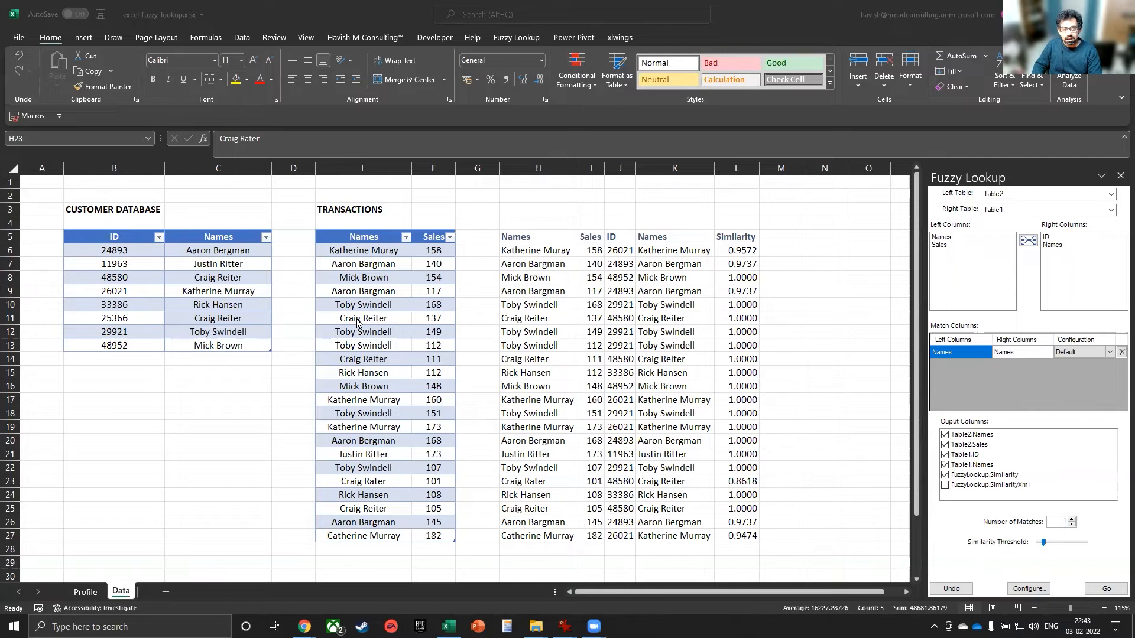
Undo the lookup output, set the number of matches to 2, and rerun the fuzzy lookup at H5
{"action": "left_click", "coordinate": [617, 332]}
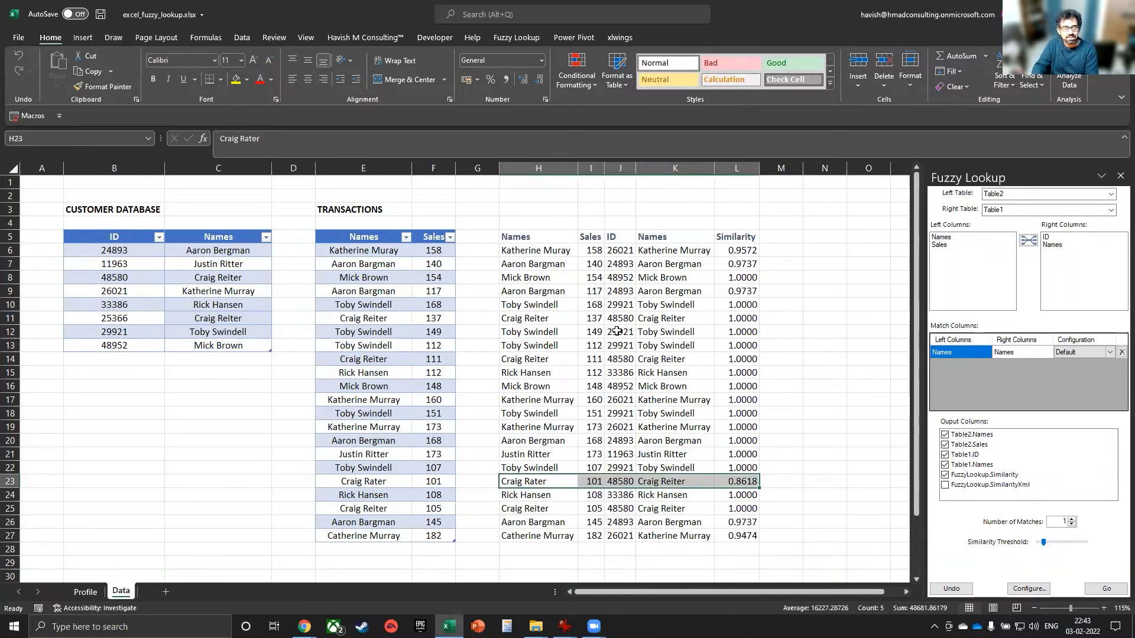
{"action": "left_click", "coordinate": [947, 586]}
{"action": "scroll", "coordinate": [600, 274], "scroll_direction": "up", "scroll_amount": 7}
{"action": "left_click", "coordinate": [549, 238]}
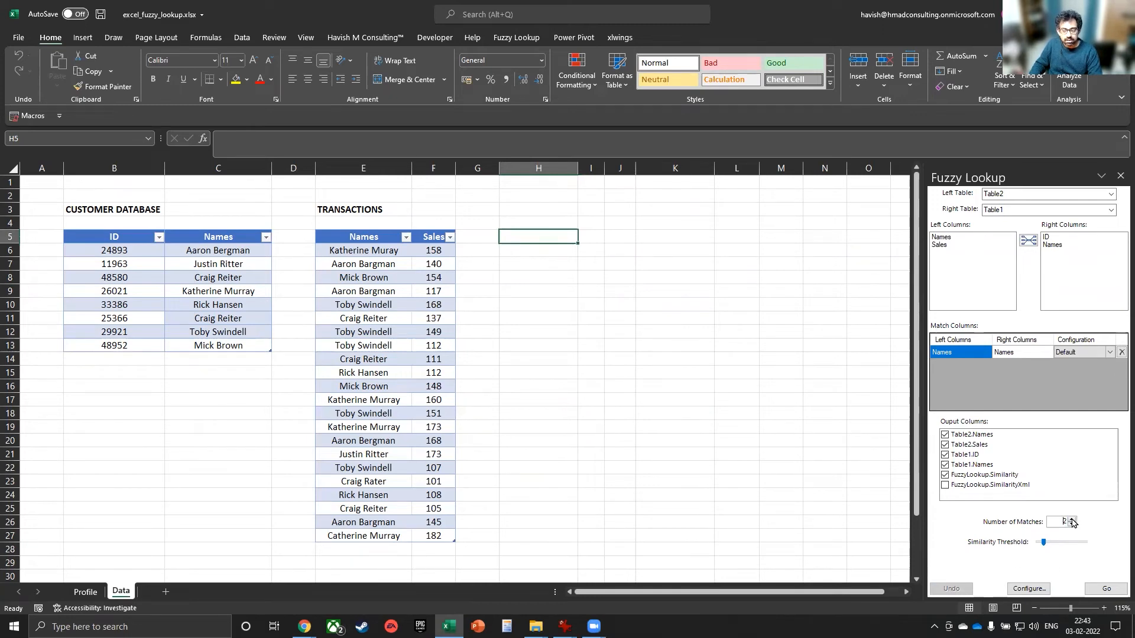
{"action": "left_click", "coordinate": [1094, 589]}
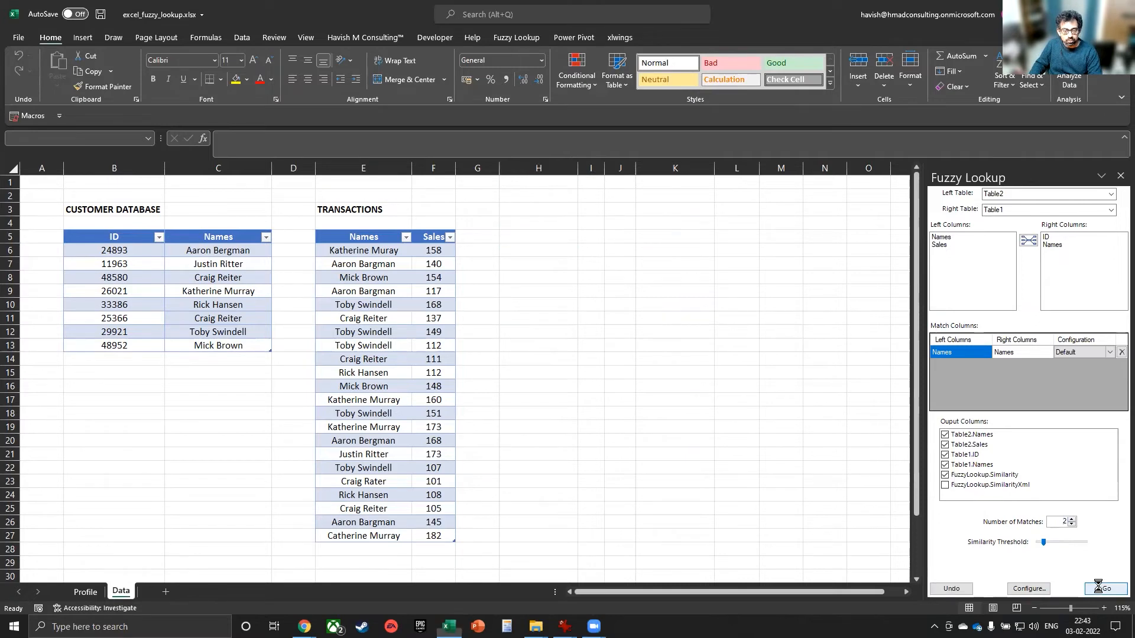
Compare the two matches returned for the same transaction in result rows H33:L34
{"action": "scroll", "coordinate": [591, 500], "scroll_direction": "down", "scroll_amount": 3}
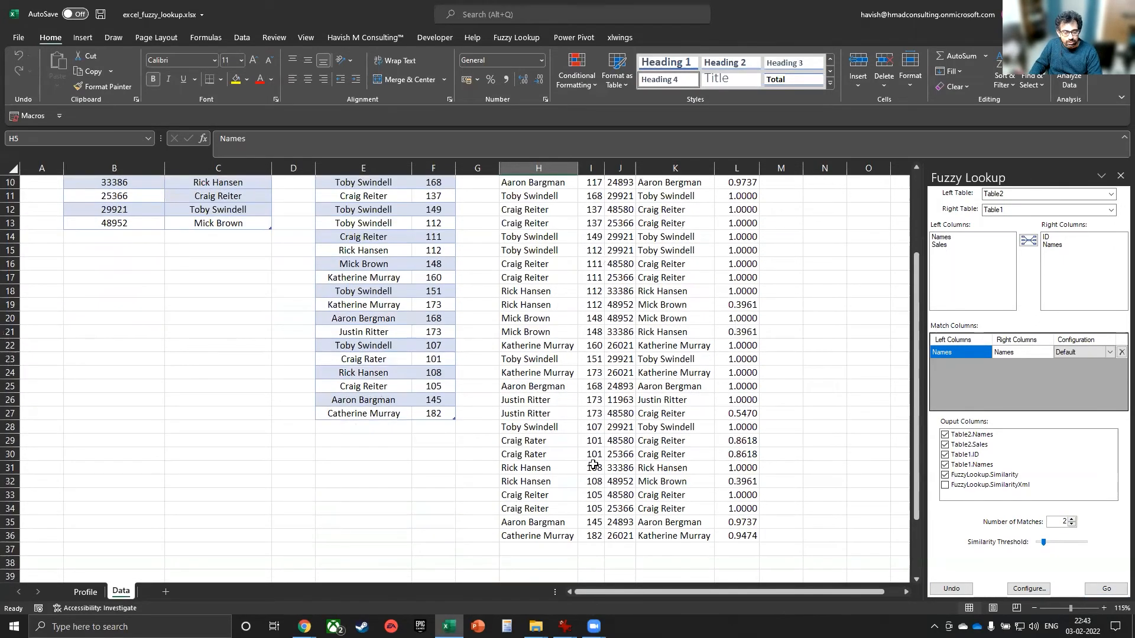
{"action": "left_click_drag", "start_coordinate": [537, 496], "coordinate": [742, 503]}
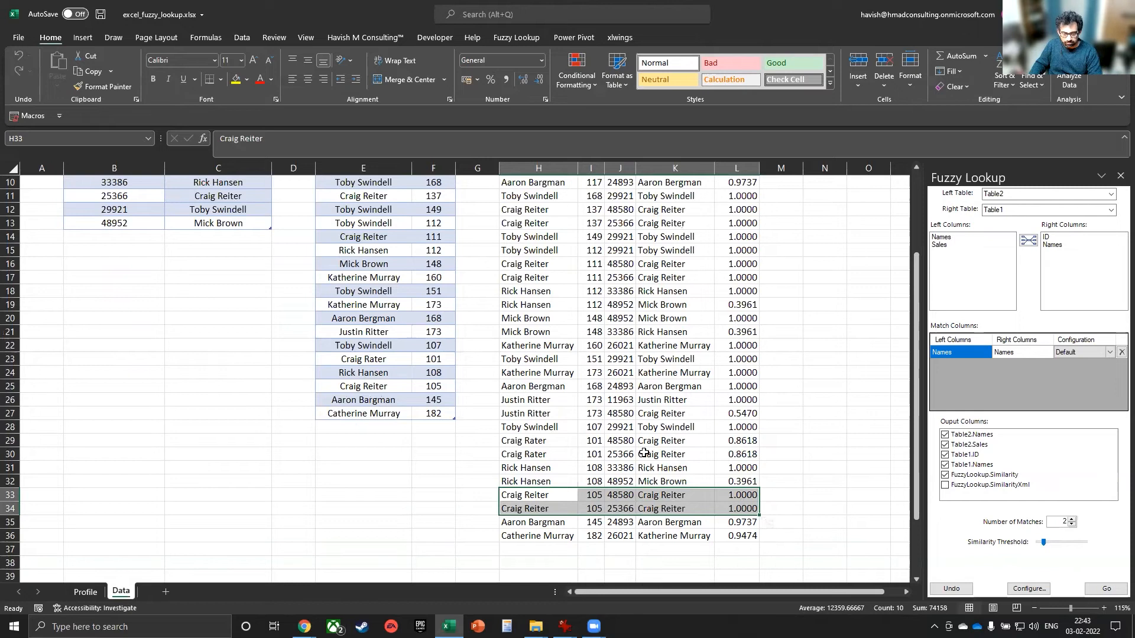
{"action": "scroll", "coordinate": [628, 440], "scroll_direction": "up", "scroll_amount": 3}
Undo the two-match output and run the same fuzzy lookup again with its output starting at H5
{"action": "left_click", "coordinate": [951, 589]}
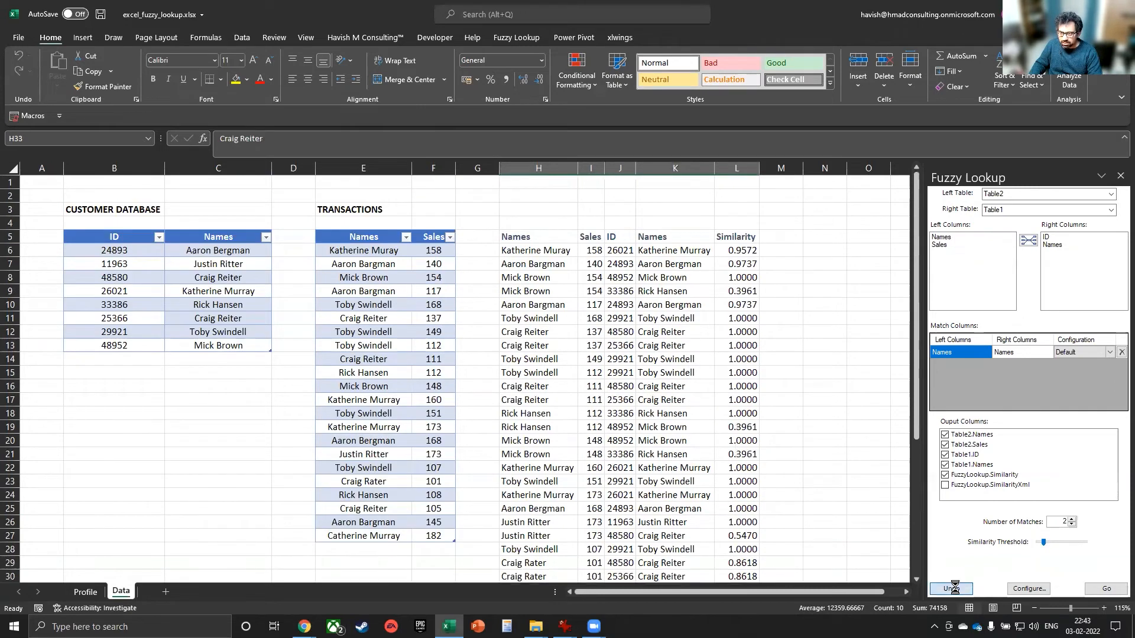
{"action": "scroll", "coordinate": [650, 443], "scroll_direction": "up", "scroll_amount": 10}
{"action": "left_click", "coordinate": [543, 238]}
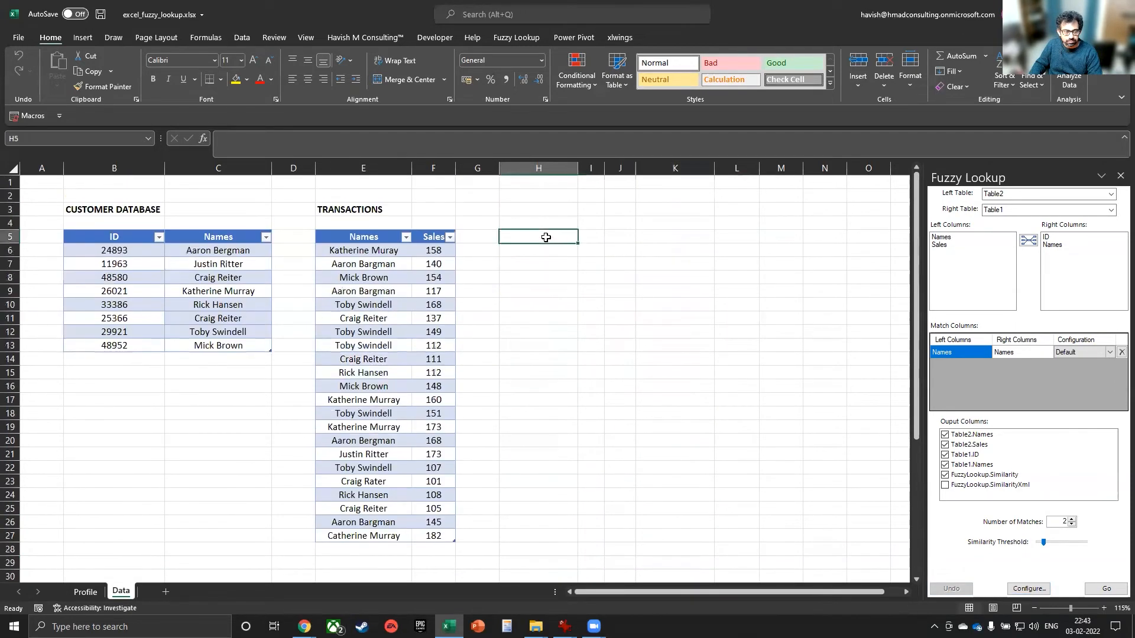
{"action": "scroll", "coordinate": [523, 244], "scroll_direction": "down", "scroll_amount": 1}
{"action": "scroll", "coordinate": [628, 279], "scroll_direction": "up", "scroll_amount": 1}
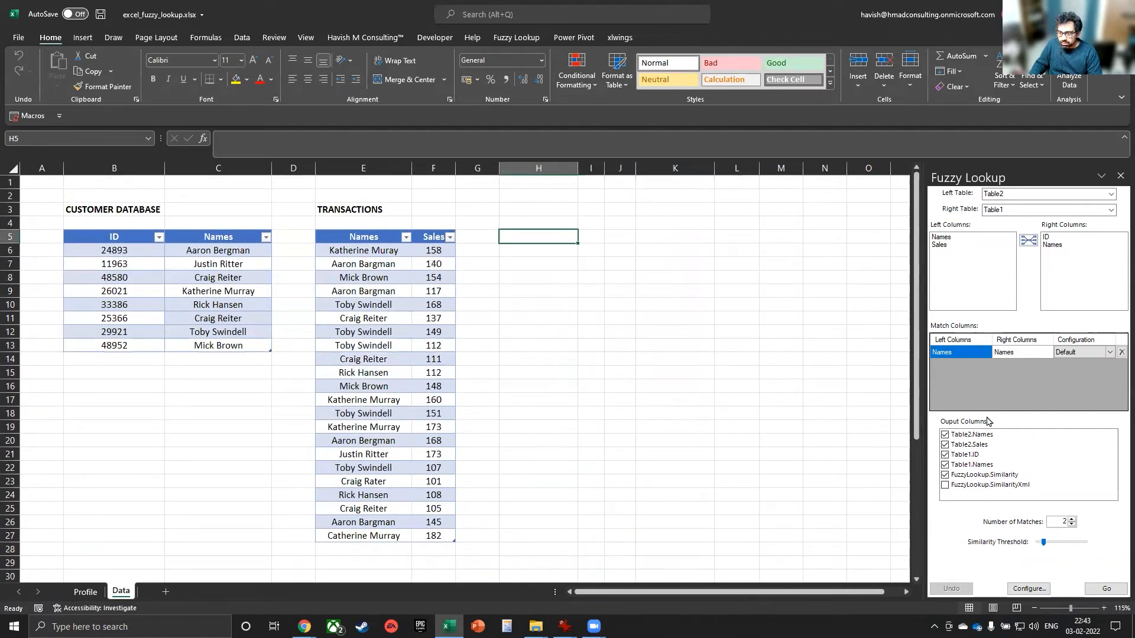
{"action": "left_click", "coordinate": [1106, 590]}
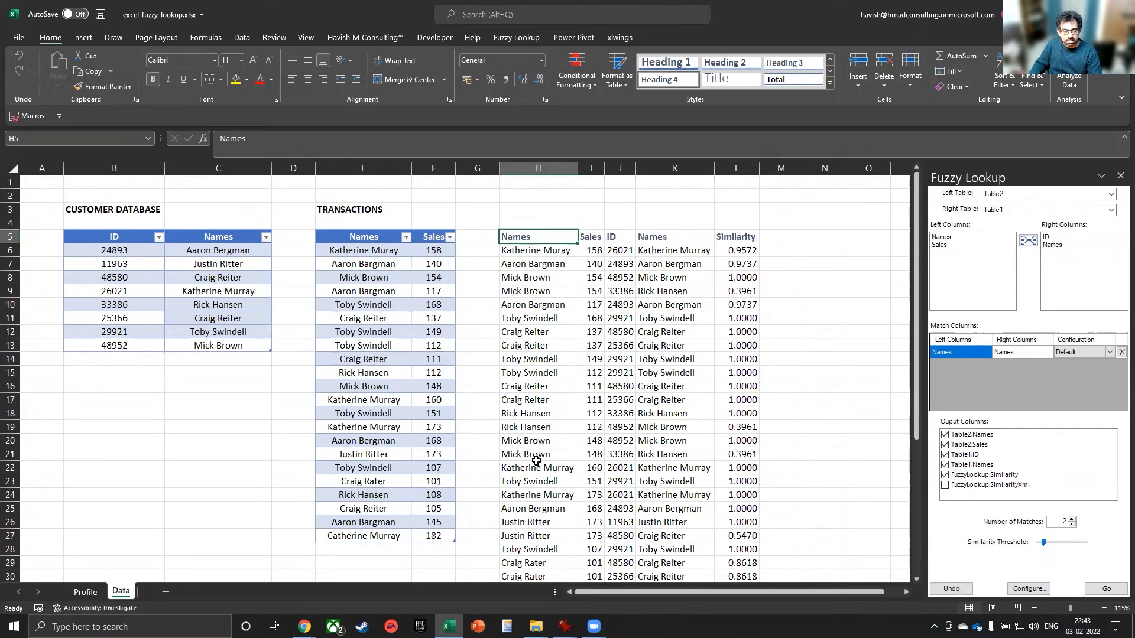
Compare the paired matches in result rows 33 and 34, 29 and 30, and 8 and 9
{"action": "scroll", "coordinate": [555, 448], "scroll_direction": "down", "scroll_amount": 3}
{"action": "left_click_drag", "start_coordinate": [551, 510], "coordinate": [720, 494]}
{"action": "left_click_drag", "start_coordinate": [571, 445], "coordinate": [663, 458]}
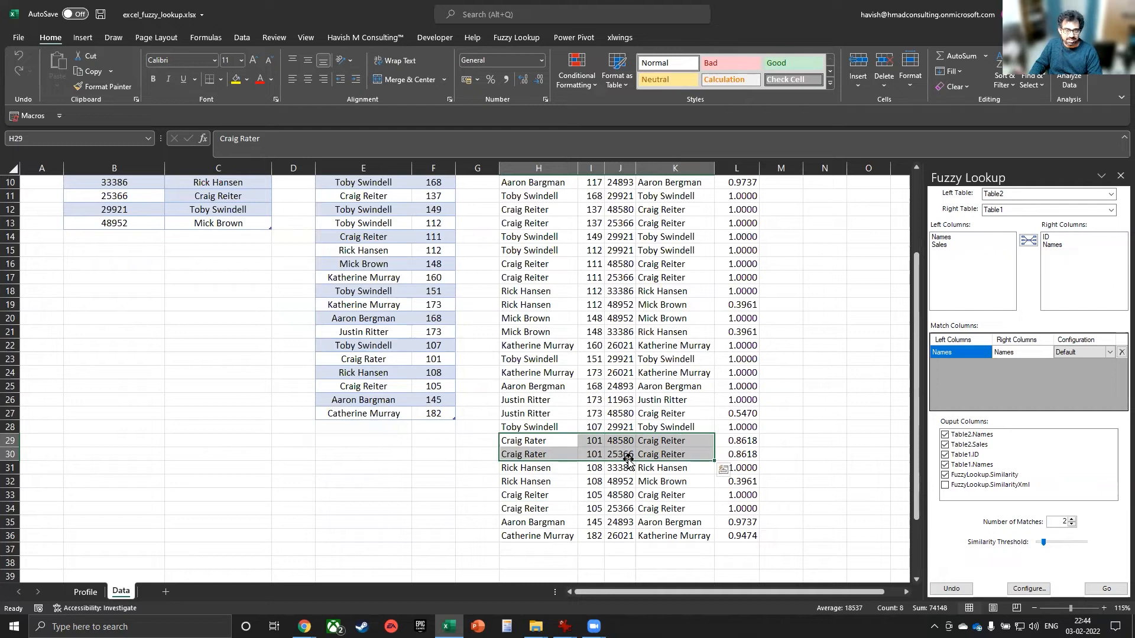
{"action": "scroll", "coordinate": [628, 461], "scroll_direction": "up", "scroll_amount": 3}
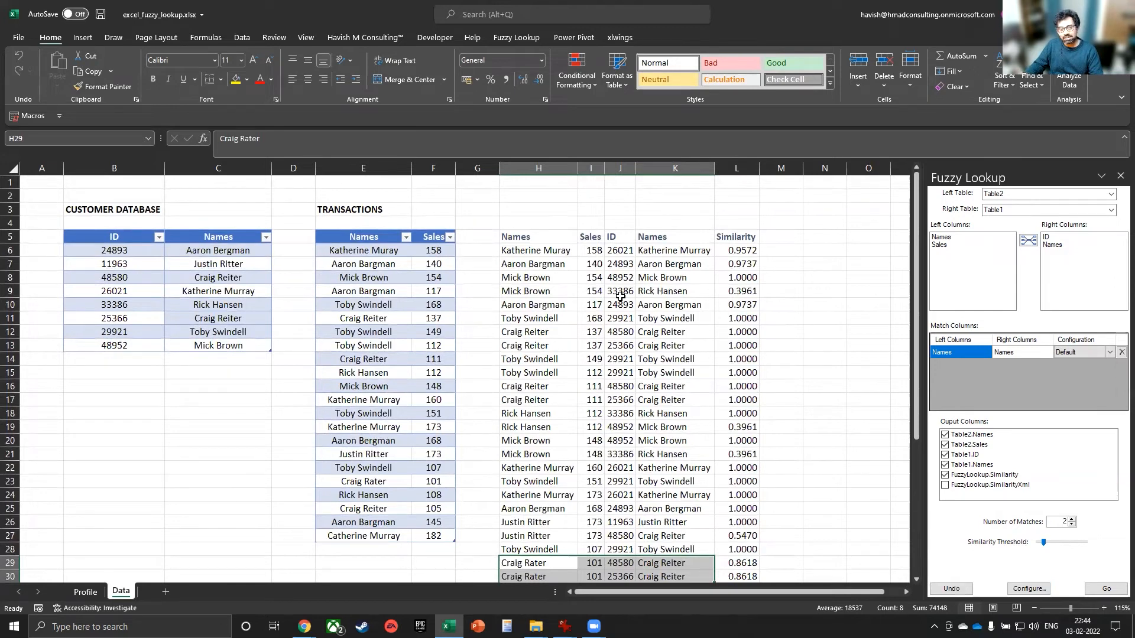
{"action": "left_click_drag", "start_coordinate": [684, 293], "coordinate": [539, 277]}
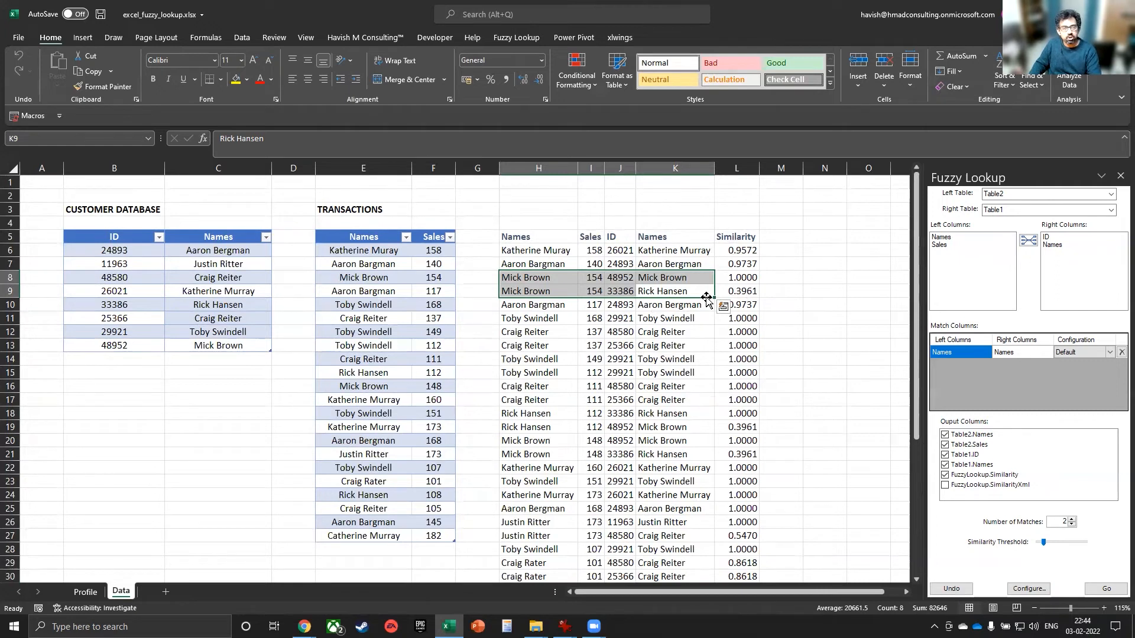
Undo the output, raise the similarity threshold slightly, rerun the two-match lookup at H5, and review the results
{"action": "left_click", "coordinate": [944, 587]}
{"action": "mouse_move", "coordinate": [1045, 548]}
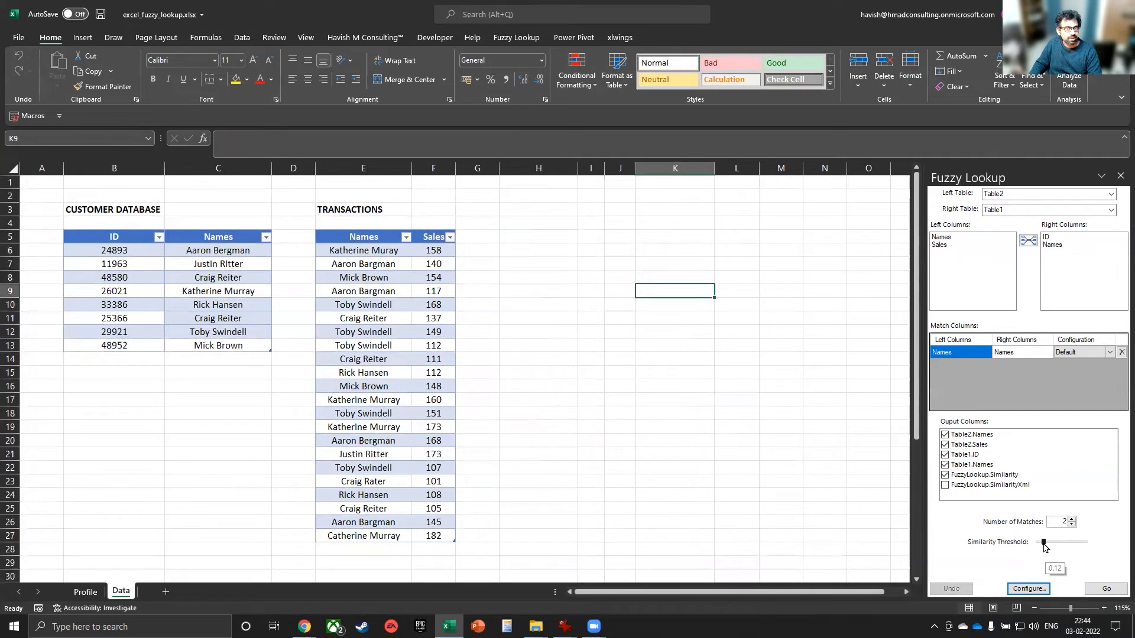
{"action": "left_click_drag", "start_coordinate": [1043, 547], "coordinate": [1050, 548]}
{"action": "left_click", "coordinate": [532, 236]}
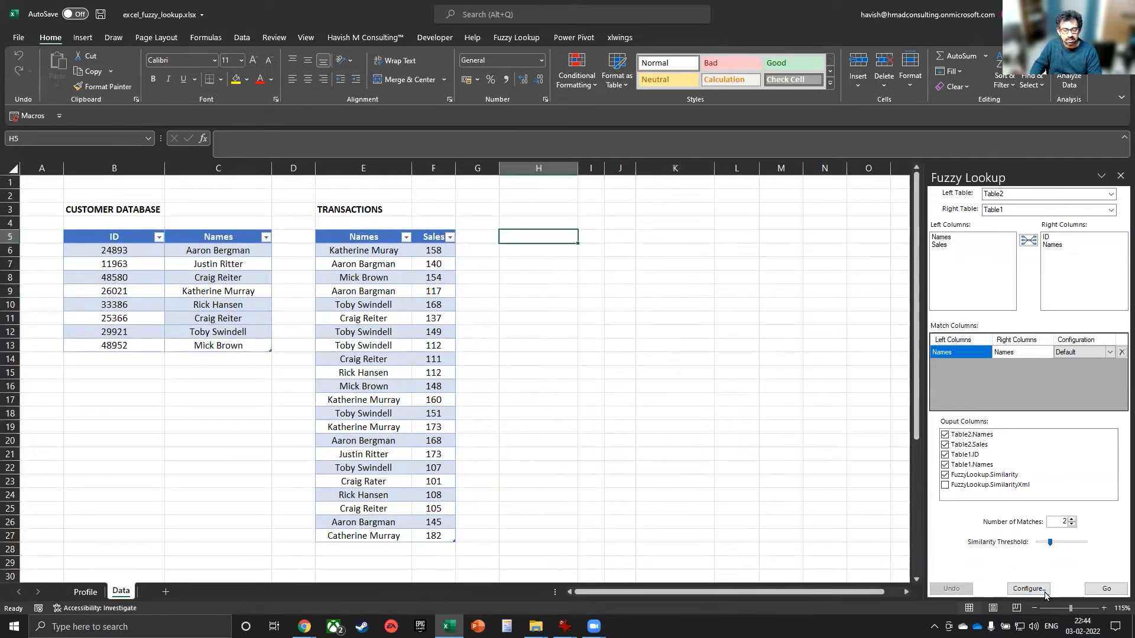
{"action": "left_click", "coordinate": [1106, 589]}
{"action": "scroll", "coordinate": [559, 396], "scroll_direction": "down", "scroll_amount": 1}
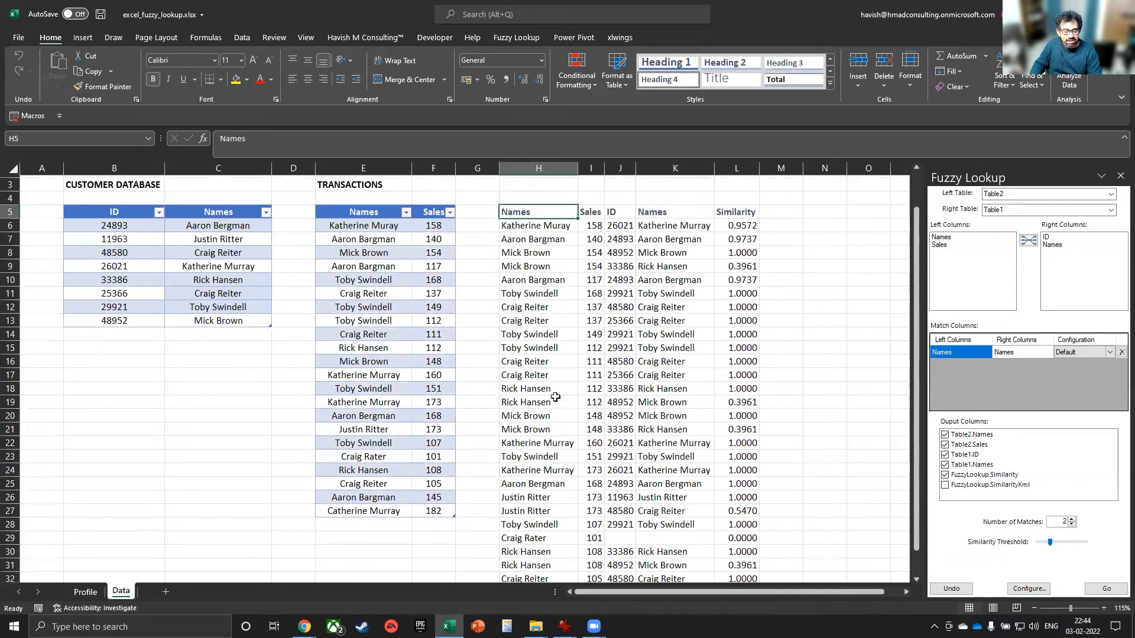
{"action": "scroll", "coordinate": [572, 432], "scroll_direction": "down", "scroll_amount": 1}
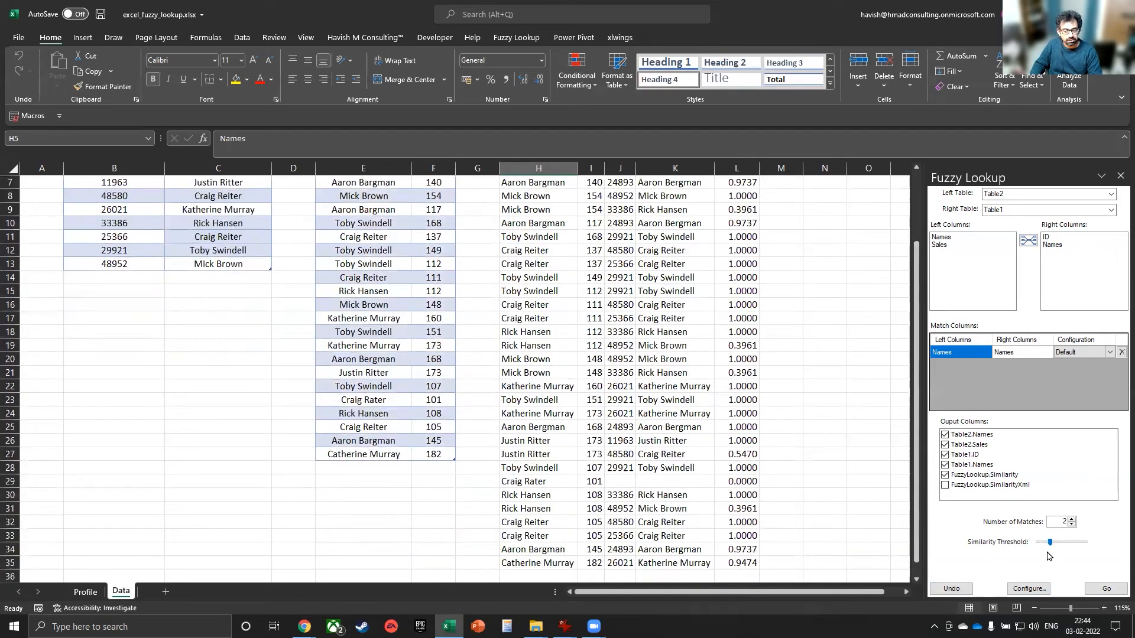
Undo the output, lower the similarity threshold slightly, rerun the two-match lookup at H5, and check the results
{"action": "left_click", "coordinate": [950, 587]}
{"action": "left_click_drag", "start_coordinate": [1050, 542], "coordinate": [1045, 548]}
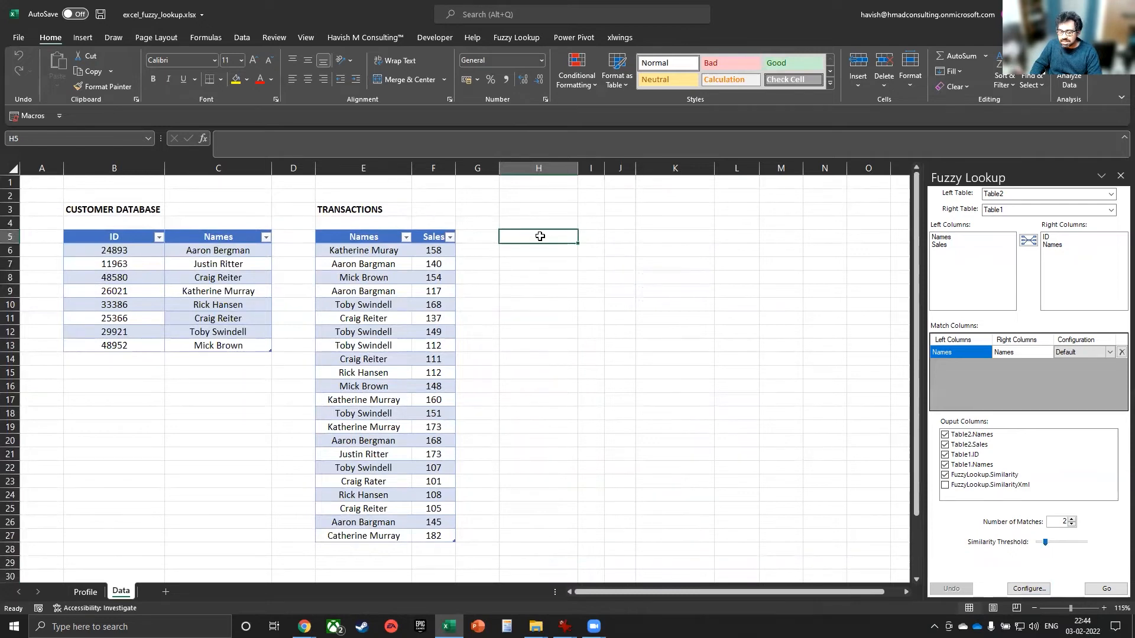
{"action": "left_click", "coordinate": [1105, 589]}
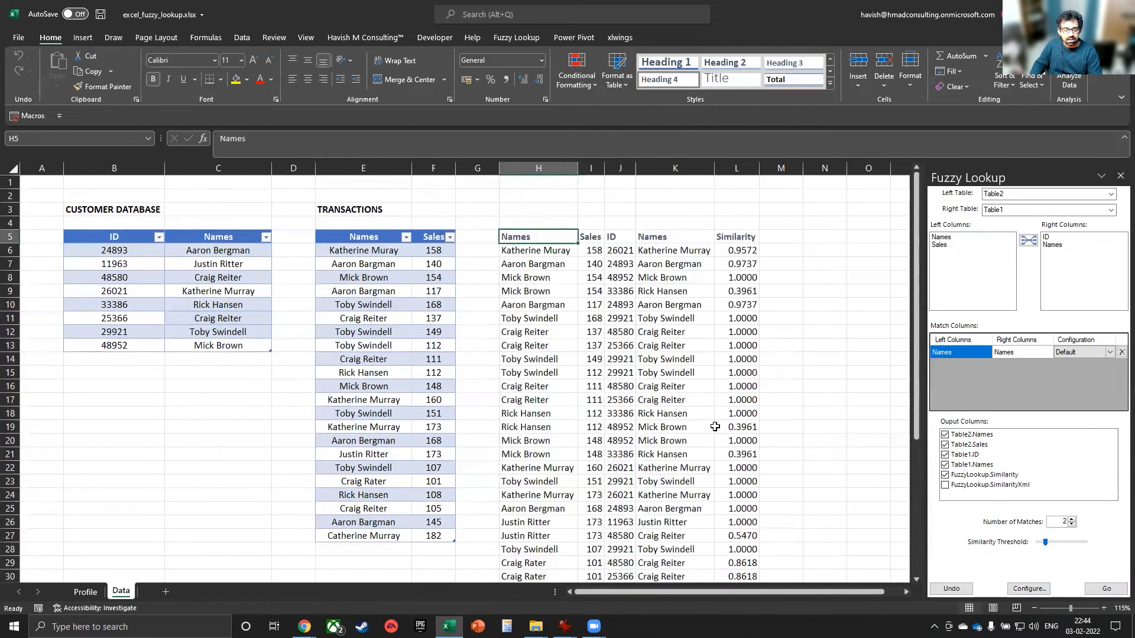
{"action": "scroll", "coordinate": [707, 436], "scroll_direction": "down", "scroll_amount": 1}
{"action": "scroll", "coordinate": [706, 437], "scroll_direction": "down", "scroll_amount": 2}
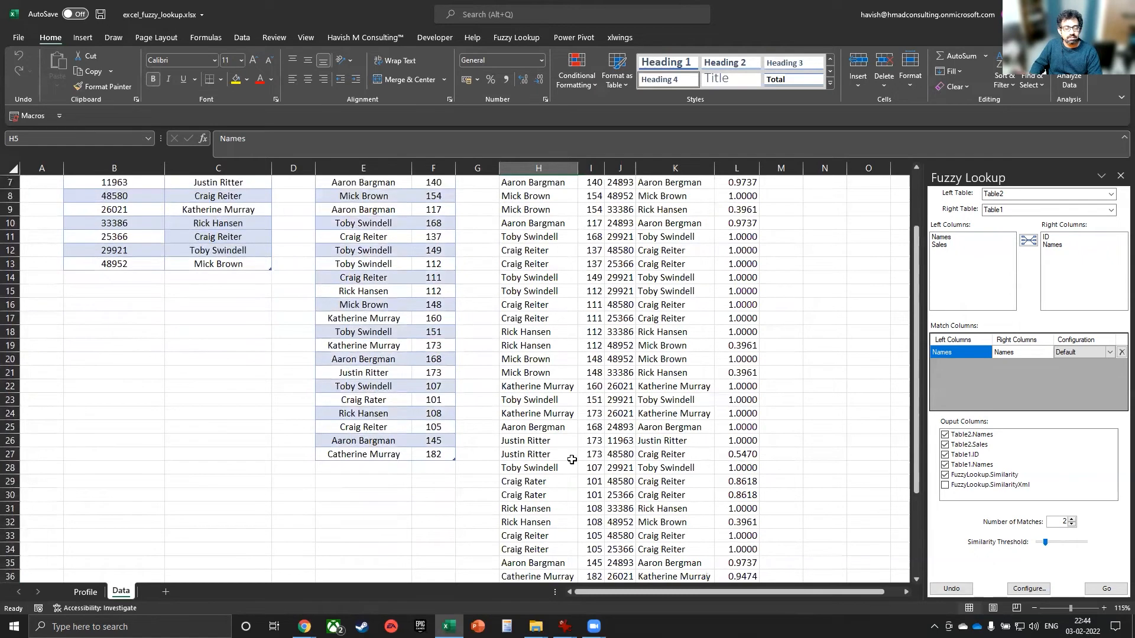
{"action": "scroll", "coordinate": [701, 355], "scroll_direction": "up", "scroll_amount": 2}
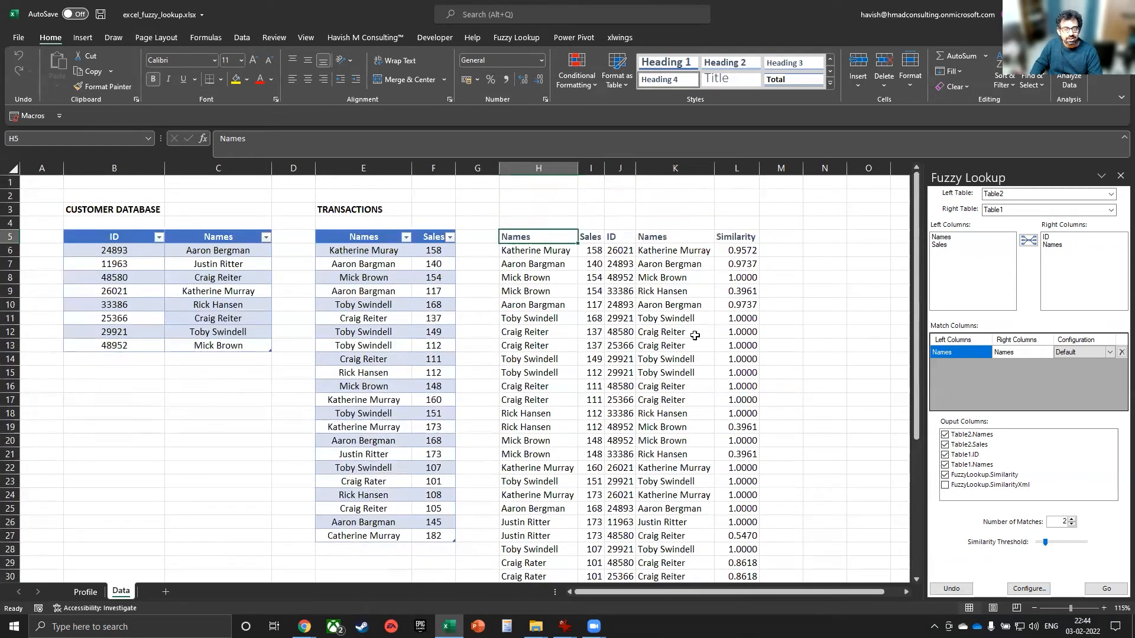
Apply a green-yellow-red conditional color scale to the similarity scores in L6:L36 and review the colored results
{"action": "left_click", "coordinate": [733, 249]}
{"action": "key", "text": "ctrl+shift+Down"}
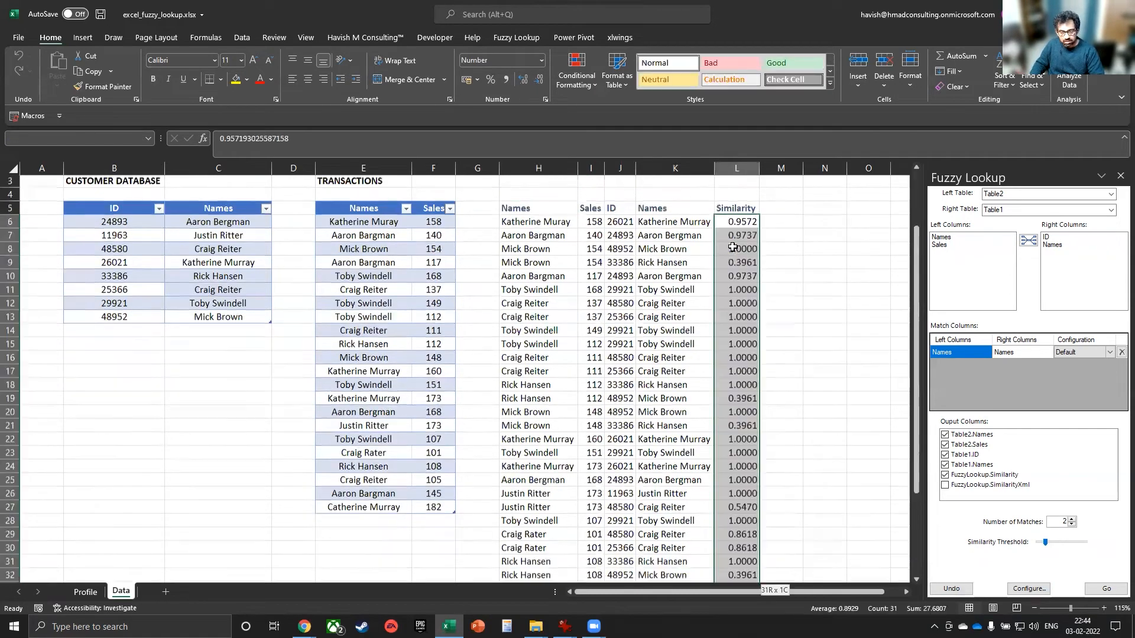
{"action": "left_click", "coordinate": [577, 77]}
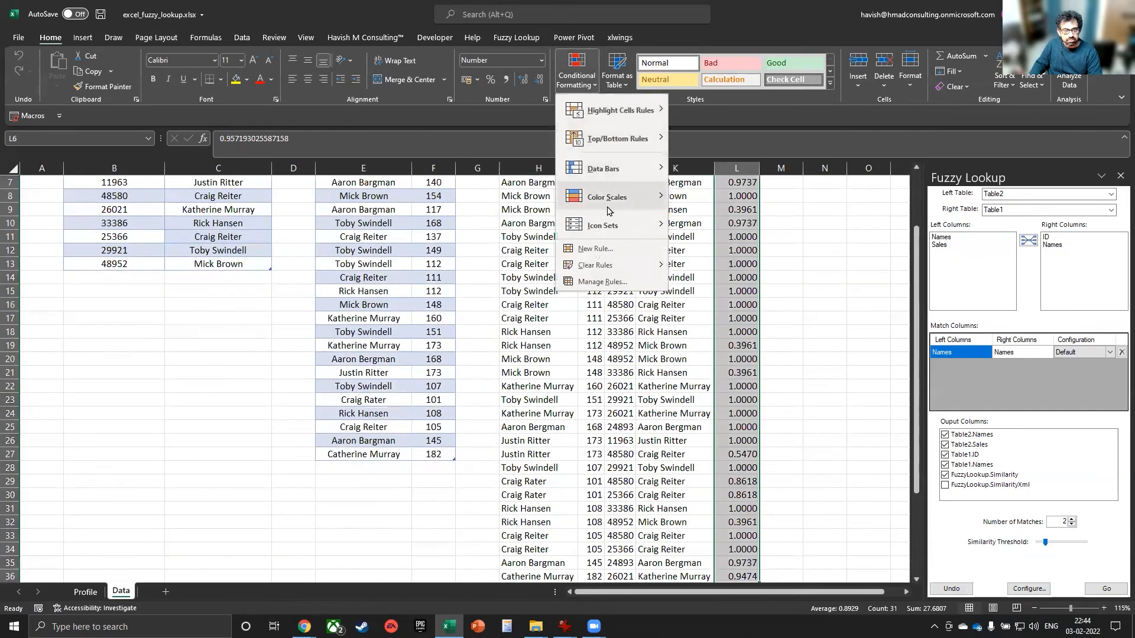
{"action": "left_click", "coordinate": [679, 194]}
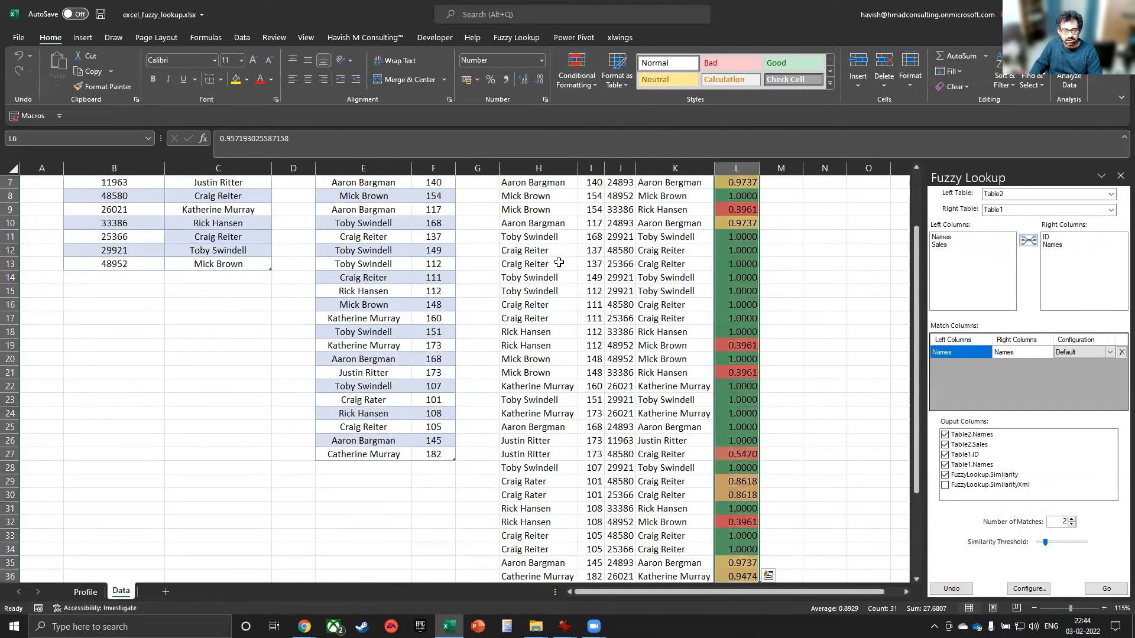
{"action": "scroll", "coordinate": [598, 289], "scroll_direction": "down", "scroll_amount": 1}
{"action": "scroll", "coordinate": [689, 285], "scroll_direction": "up", "scroll_amount": 1}
{"action": "left_click", "coordinate": [689, 286]}
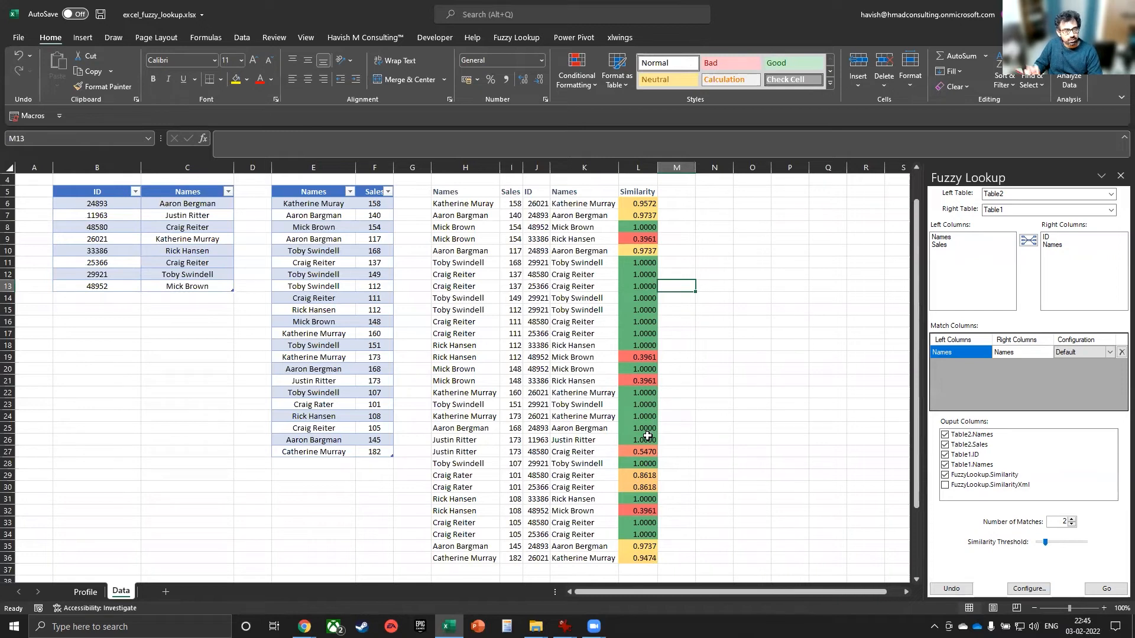
{"action": "left_click", "coordinate": [608, 480]}
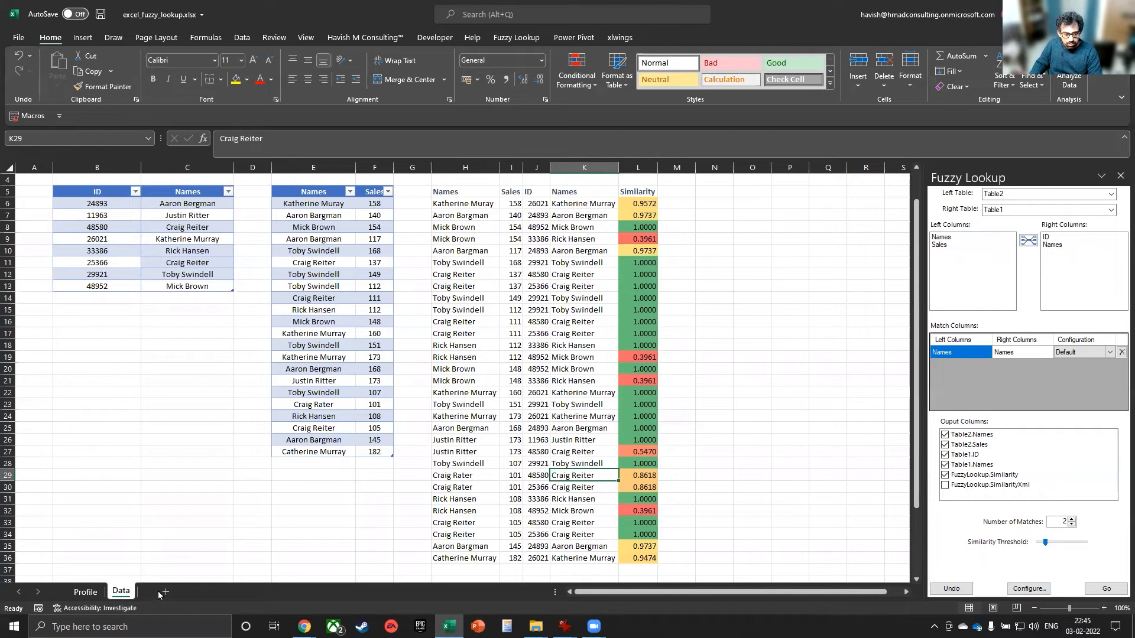
Duplicate the Data sheet and load its copied ID and Names table through Power Query onto a new sheet
{"action": "left_click_drag", "start_coordinate": [121, 591], "coordinate": [150, 592]}
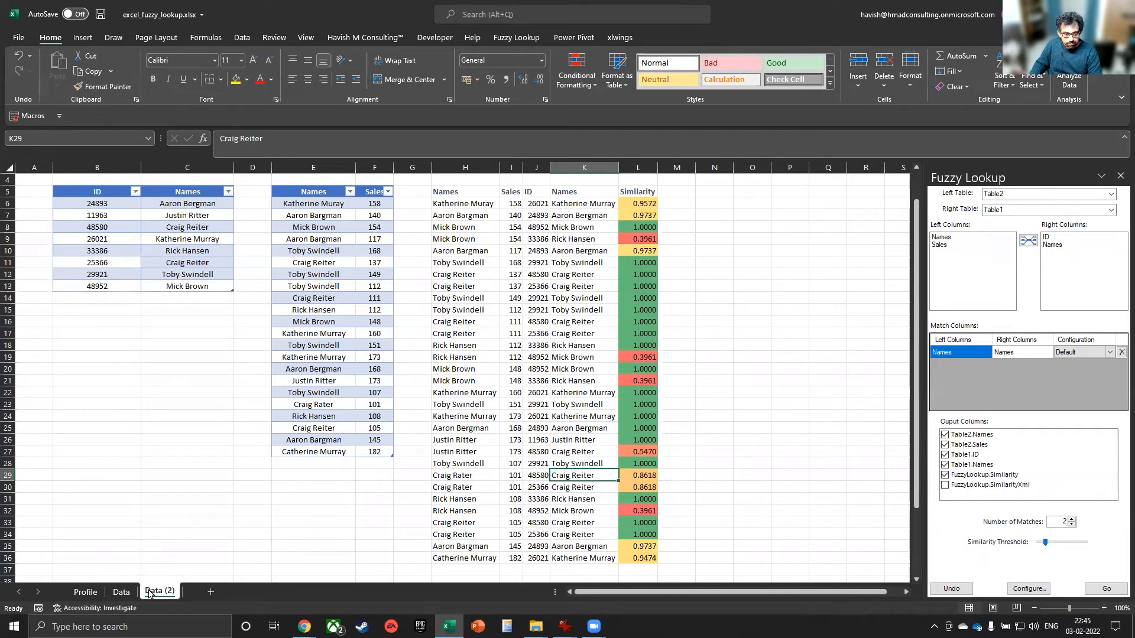
{"action": "left_click", "coordinate": [241, 38]}
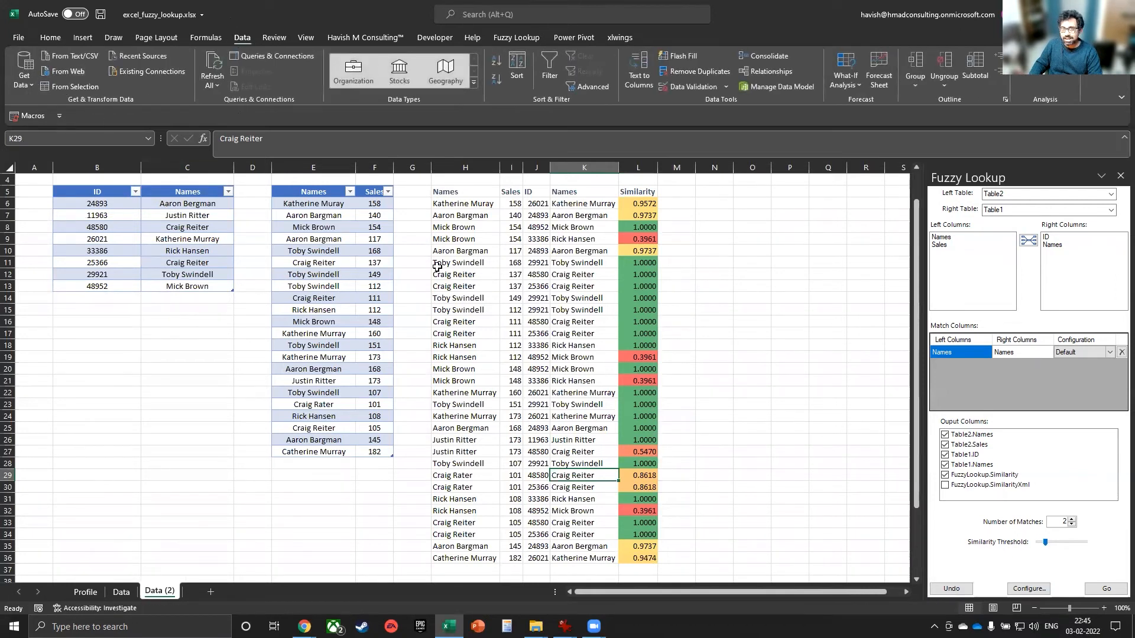
{"action": "left_click", "coordinate": [152, 216]}
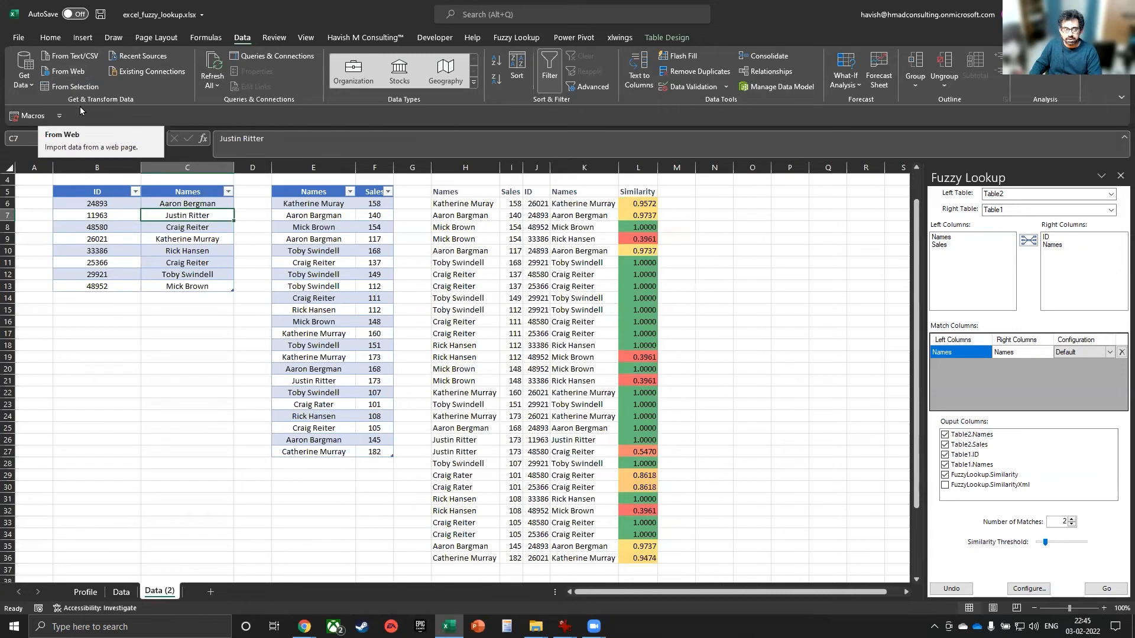
{"action": "left_click", "coordinate": [75, 86]}
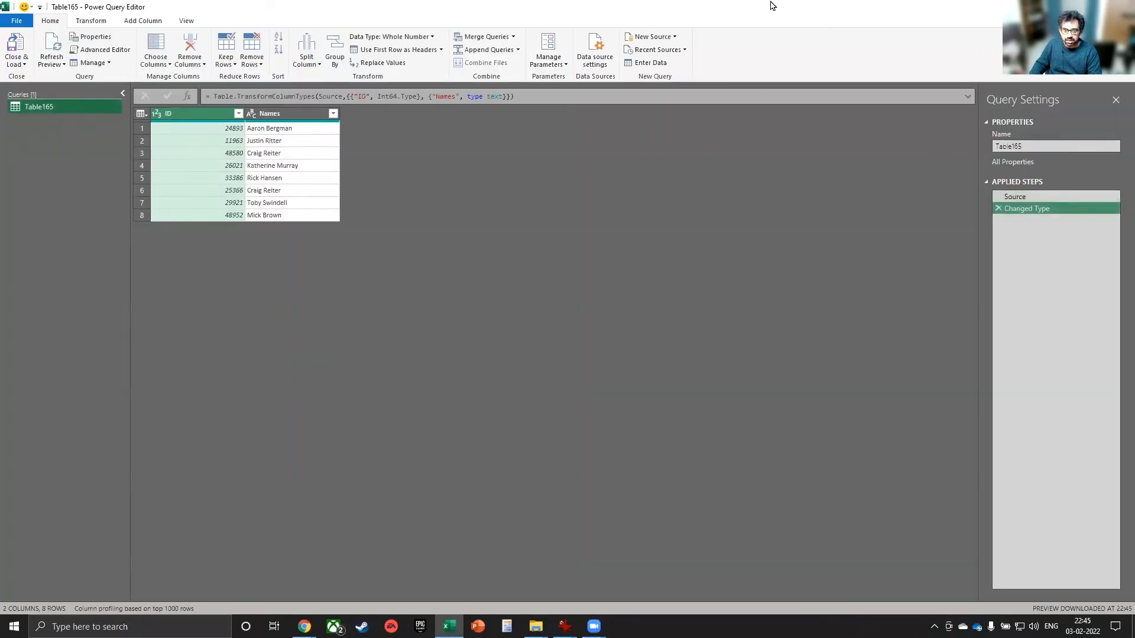
{"action": "left_click", "coordinate": [8, 53]}
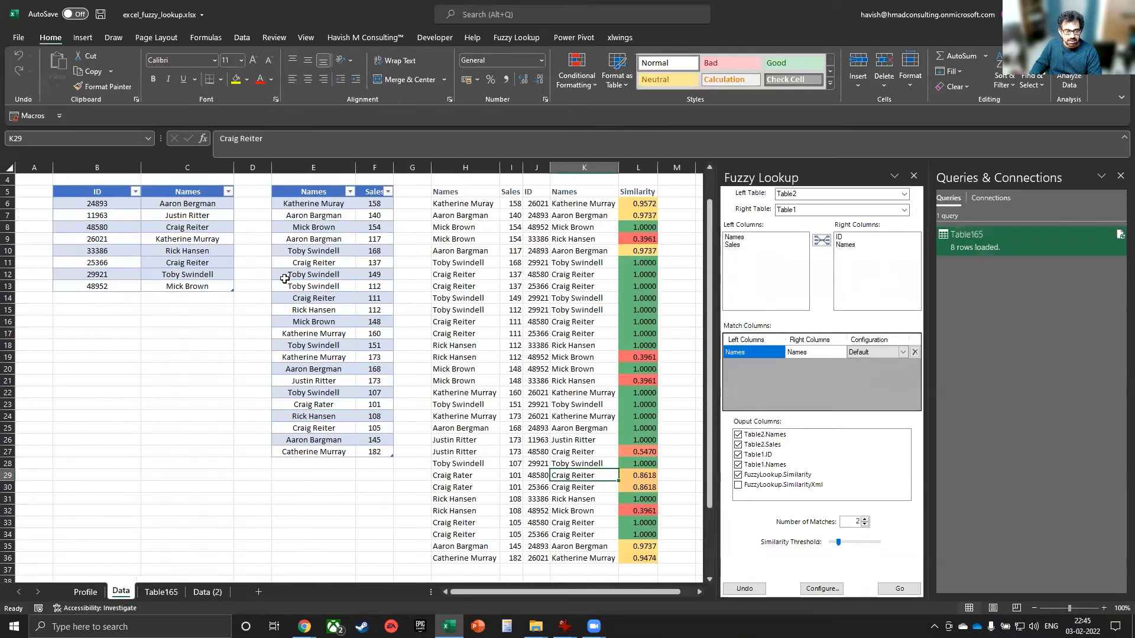
Check the table names of the two source tables on the Data sheet and view the loaded Table165 sheet
{"action": "left_click", "coordinate": [285, 278]}
{"action": "left_click", "coordinate": [667, 38]}
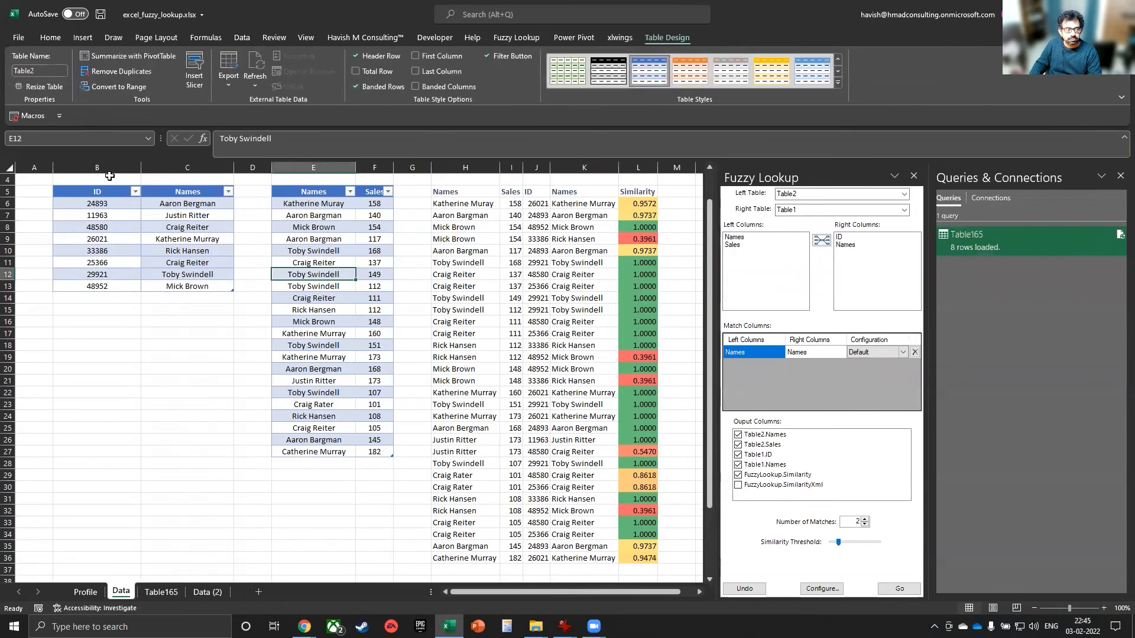
{"action": "left_click", "coordinate": [179, 237]}
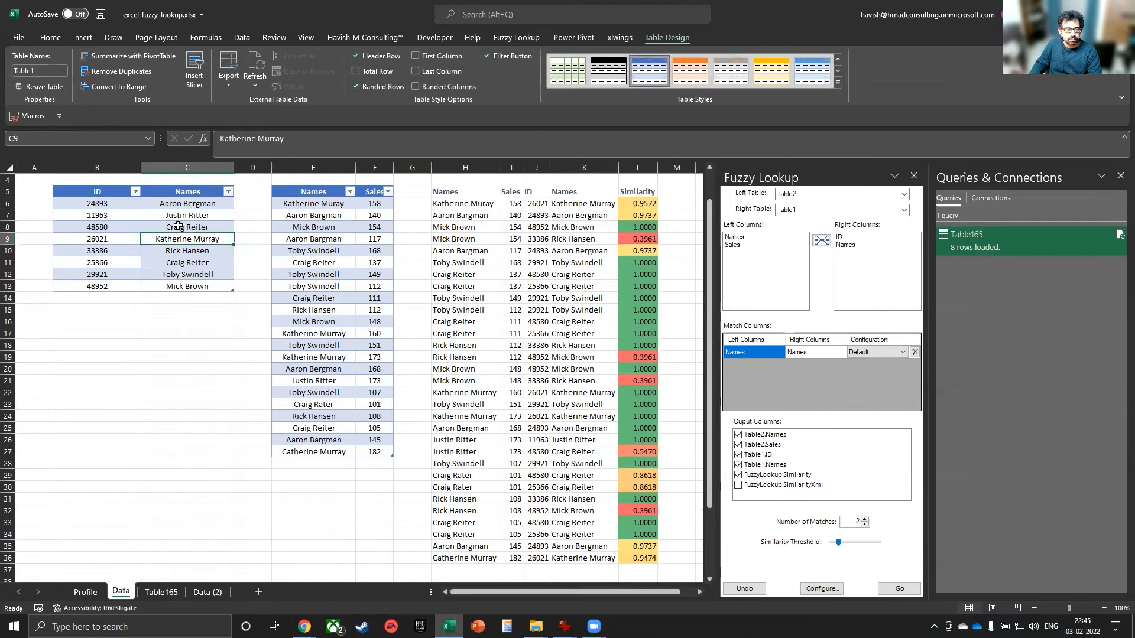
{"action": "left_click", "coordinate": [379, 262]}
{"action": "left_click", "coordinate": [326, 273]}
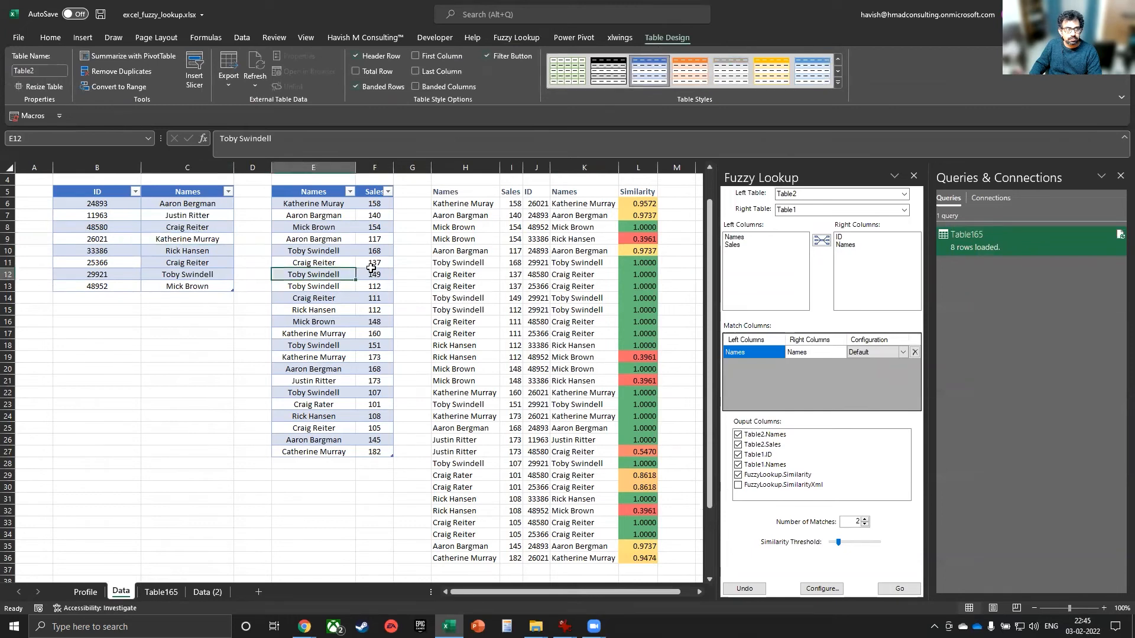
{"action": "left_click", "coordinate": [98, 227]}
{"action": "left_click", "coordinate": [164, 593]}
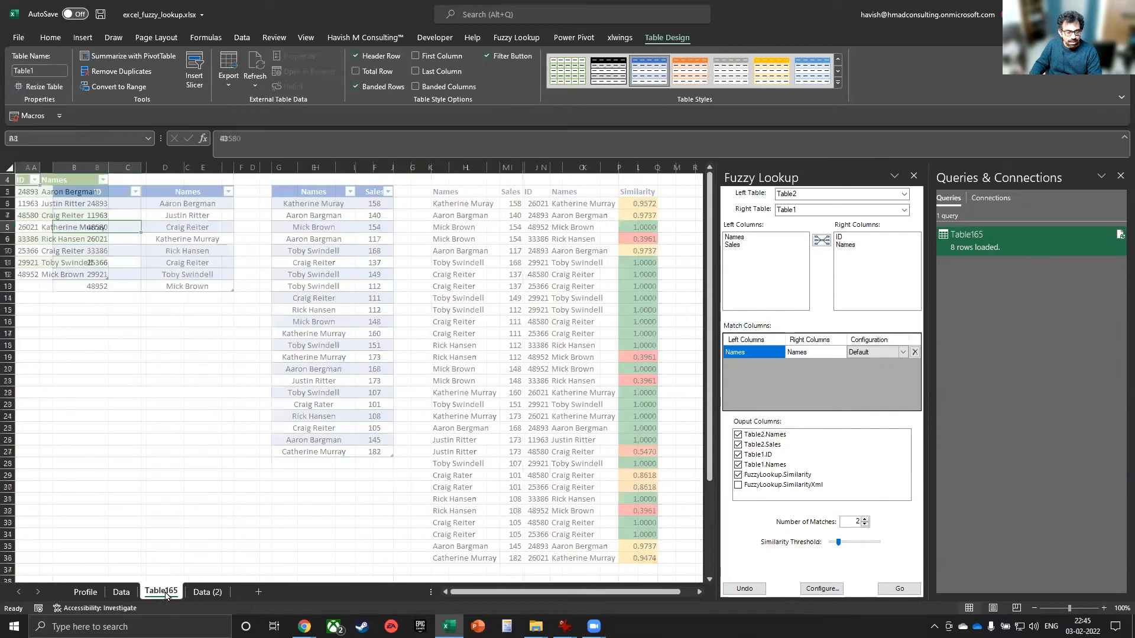
{"action": "left_click", "coordinate": [121, 592]}
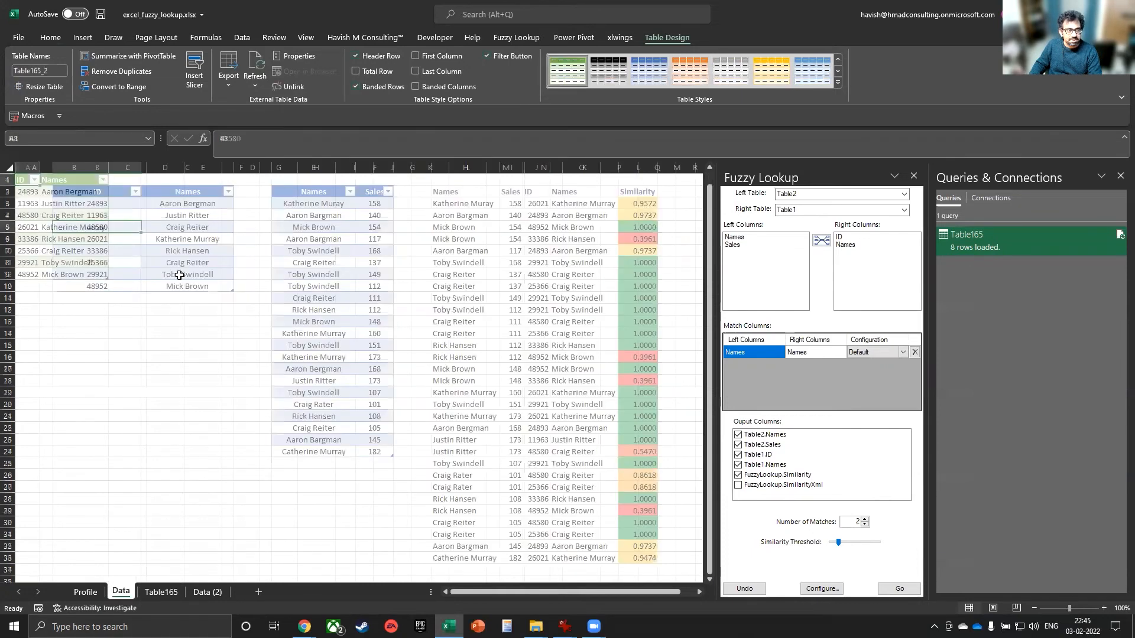
Bring the Names and Sales table from the Data sheet into the Power Query Editor as a query
{"action": "left_click", "coordinate": [360, 249]}
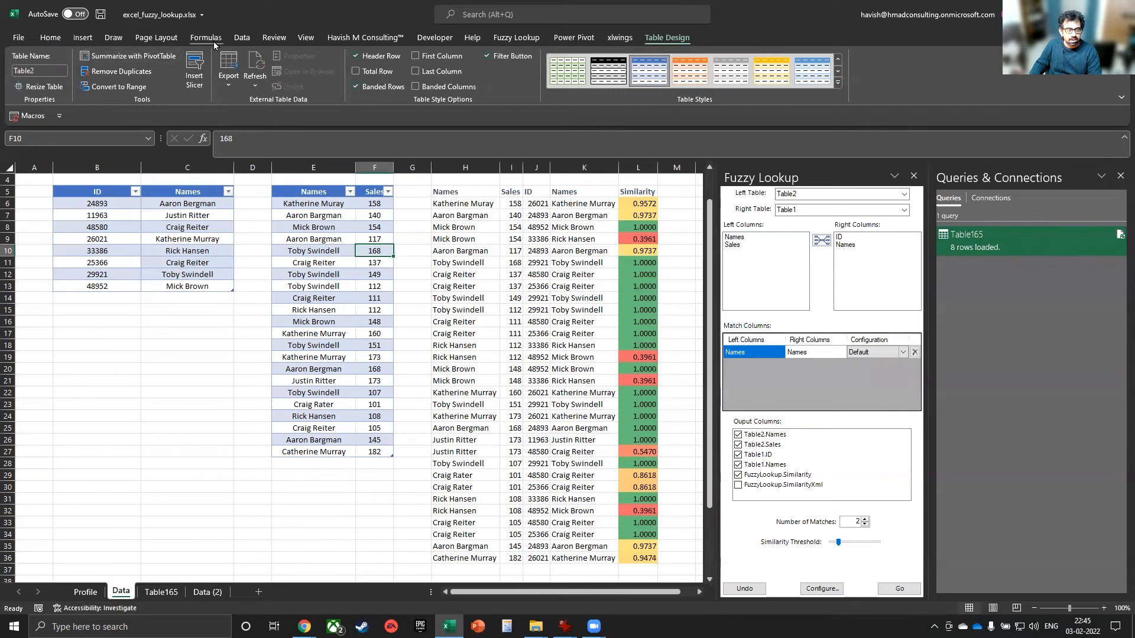
{"action": "left_click", "coordinate": [241, 37]}
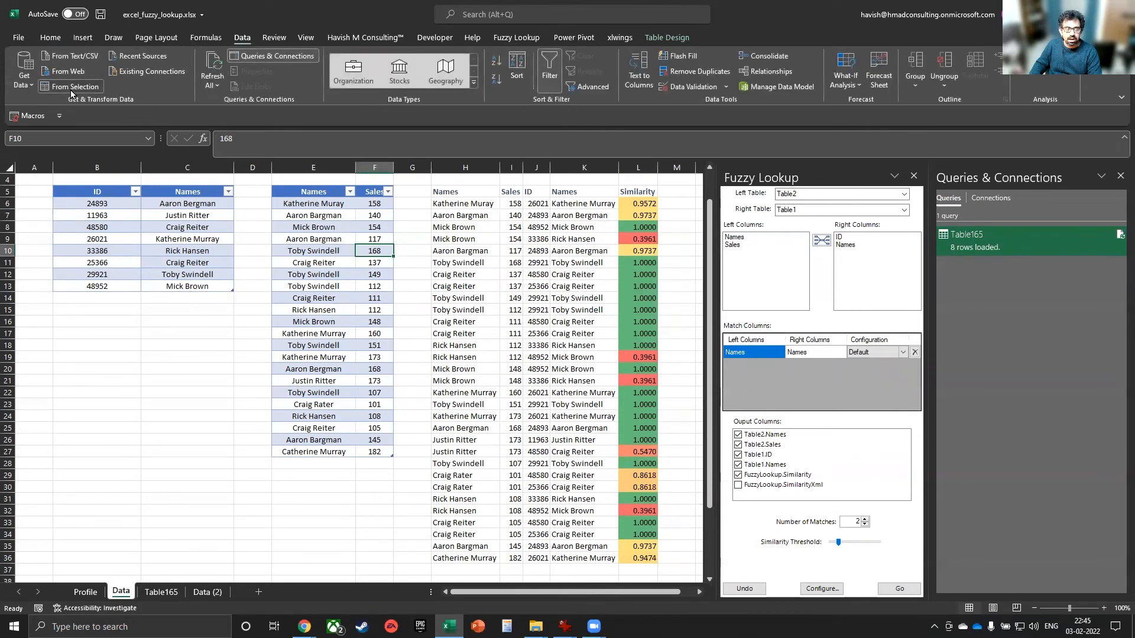
{"action": "left_click", "coordinate": [70, 89]}
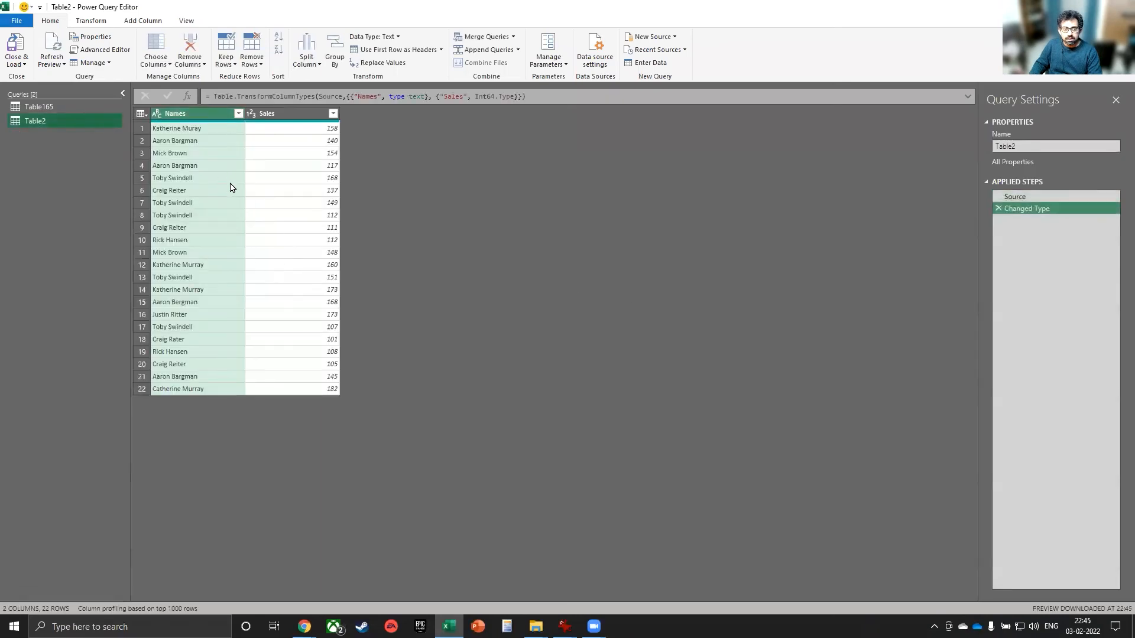
Rename the Table165 query as Dim_ID
{"action": "left_click", "coordinate": [79, 107]}
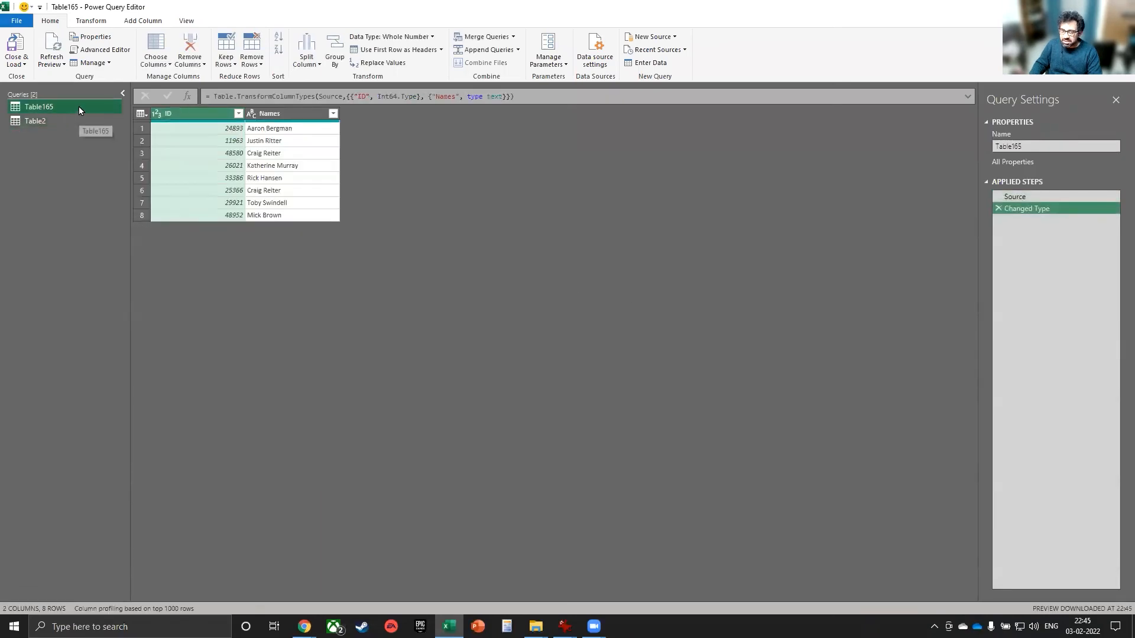
{"action": "double_click", "coordinate": [80, 107]}
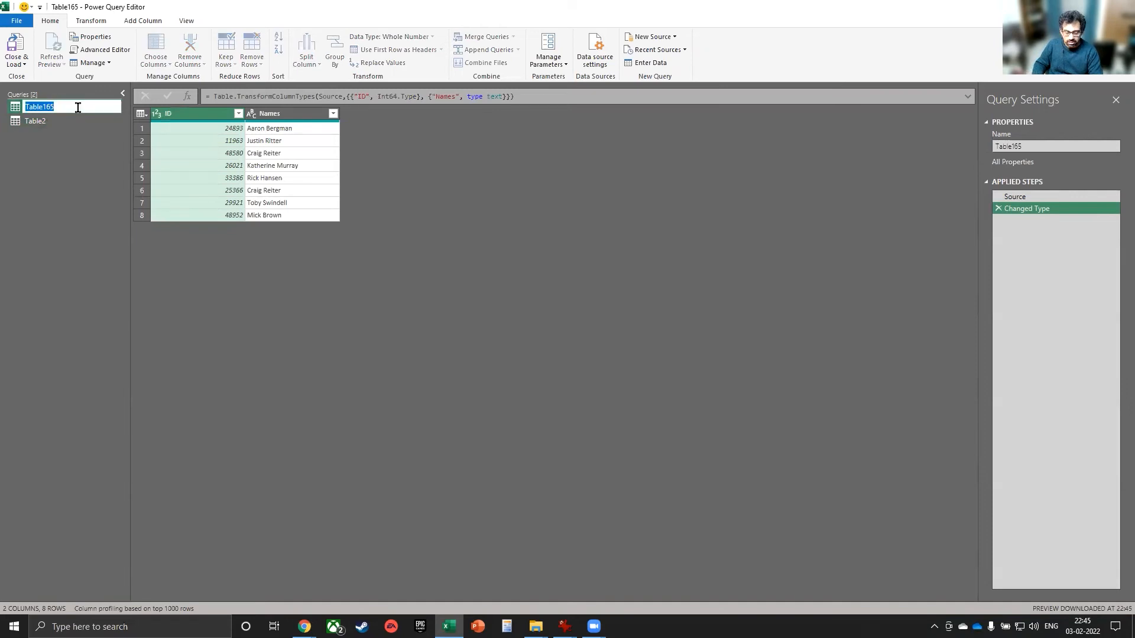
{"action": "type", "text": "Dim_ID"}
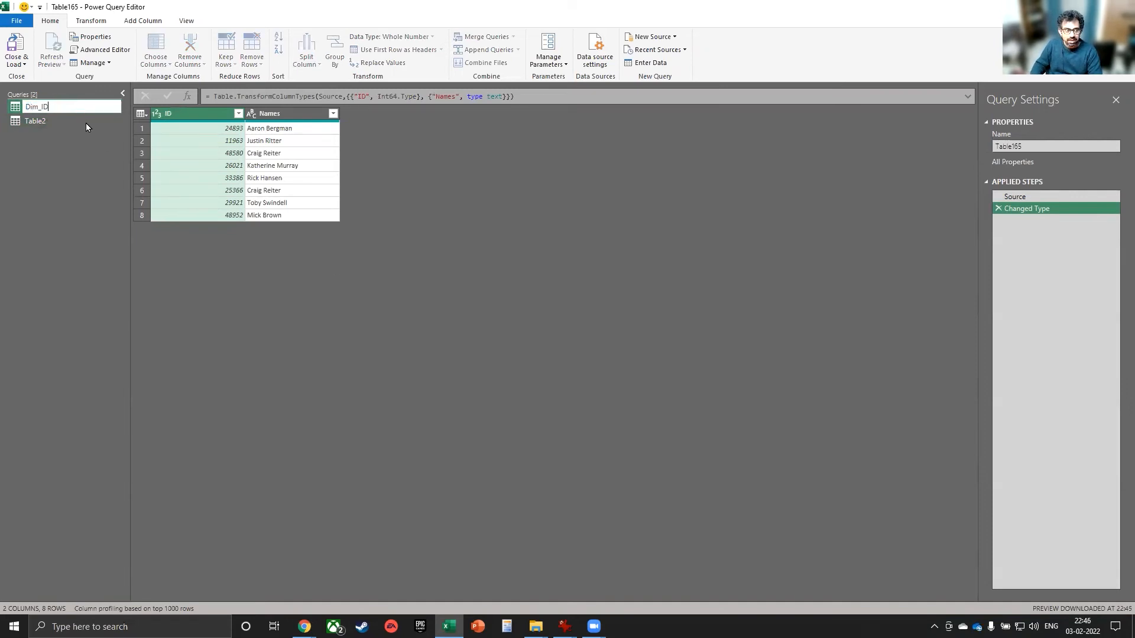
{"action": "left_click", "coordinate": [74, 120]}
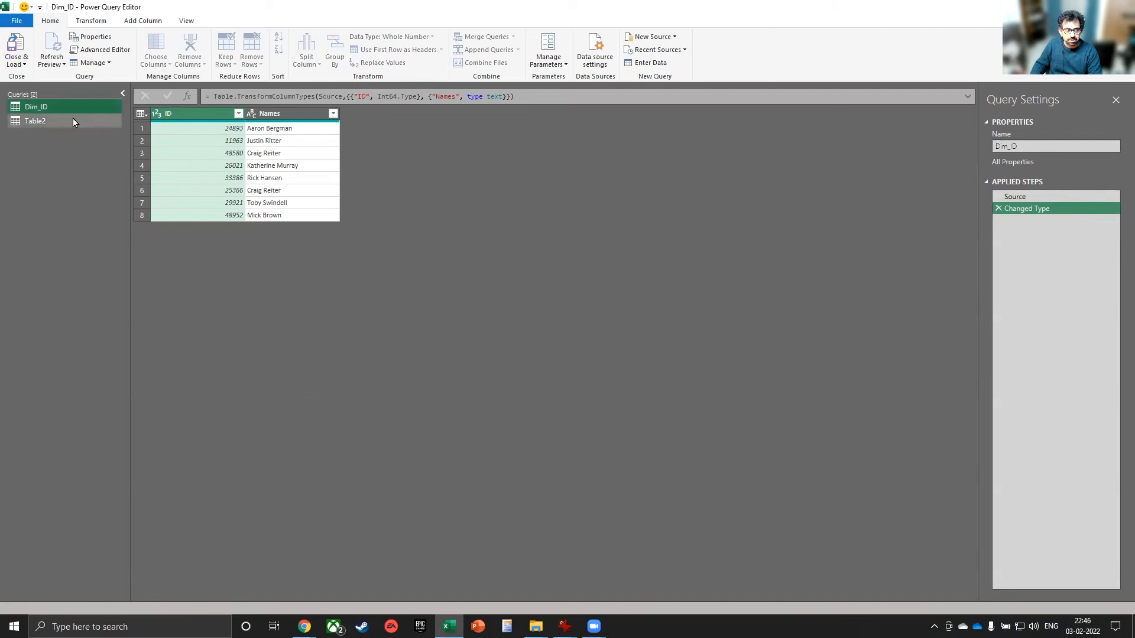
Rename the Table2 query as Fact_Sales
{"action": "double_click", "coordinate": [68, 120]}
{"action": "type", "text": "Facc"}
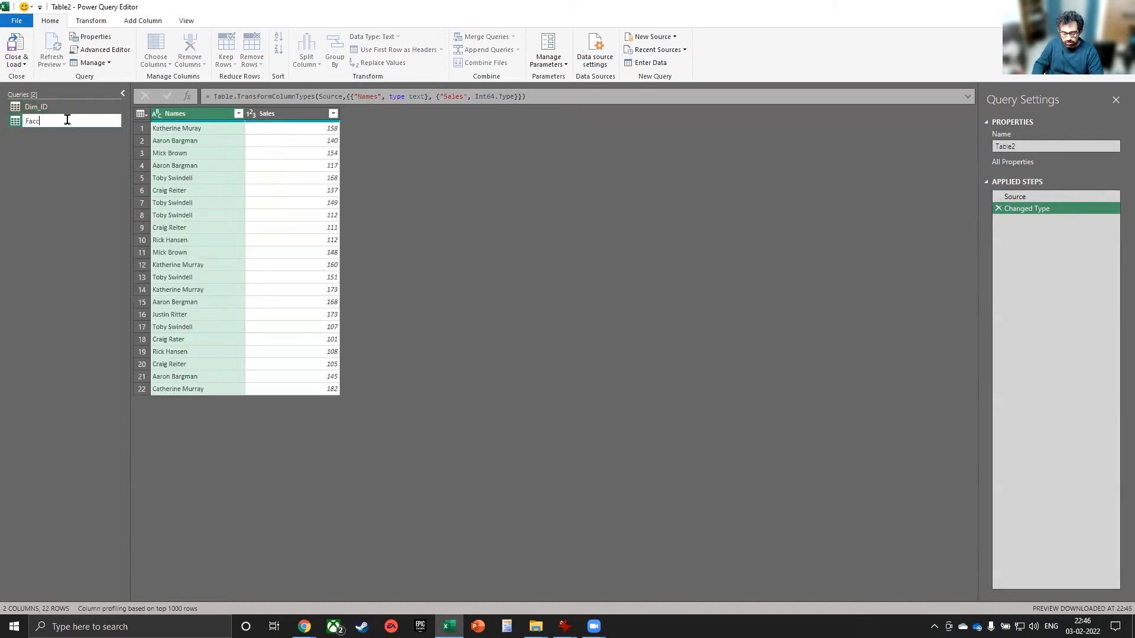
{"action": "type", "text": "t_Sales"}
{"action": "key", "text": "BackSpace"}
{"action": "key", "text": "BackSpace"}
{"action": "key", "text": "BackSpace"}
{"action": "key", "text": "BackSpace"}
{"action": "key", "text": "BackSpace"}
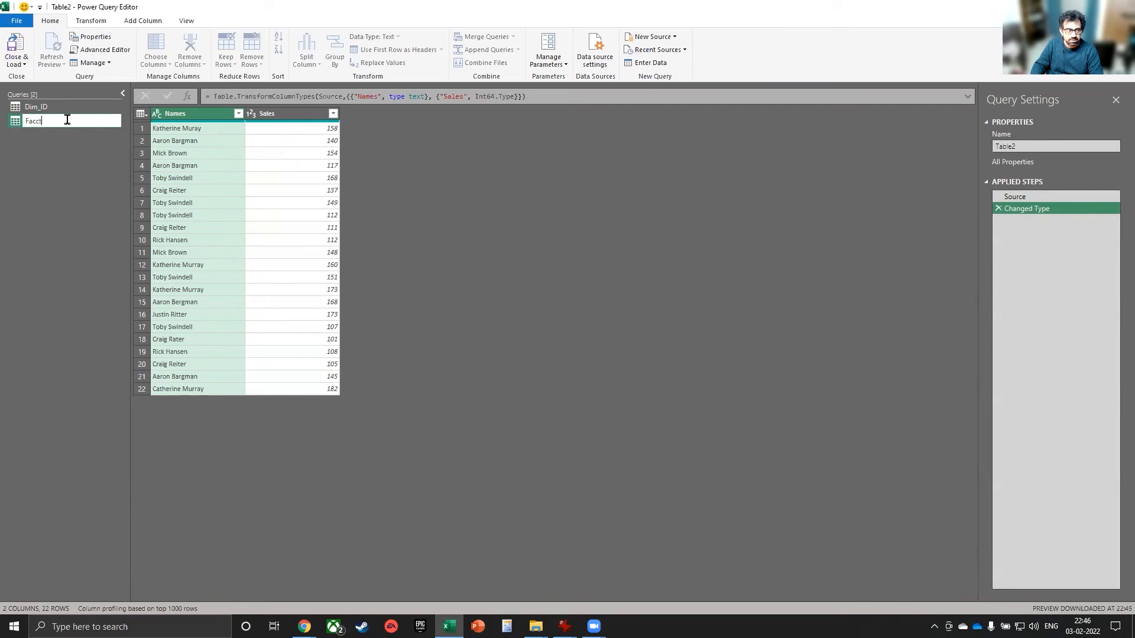
{"action": "type", "text": "t_Sales"}
{"action": "key", "text": "Return"}
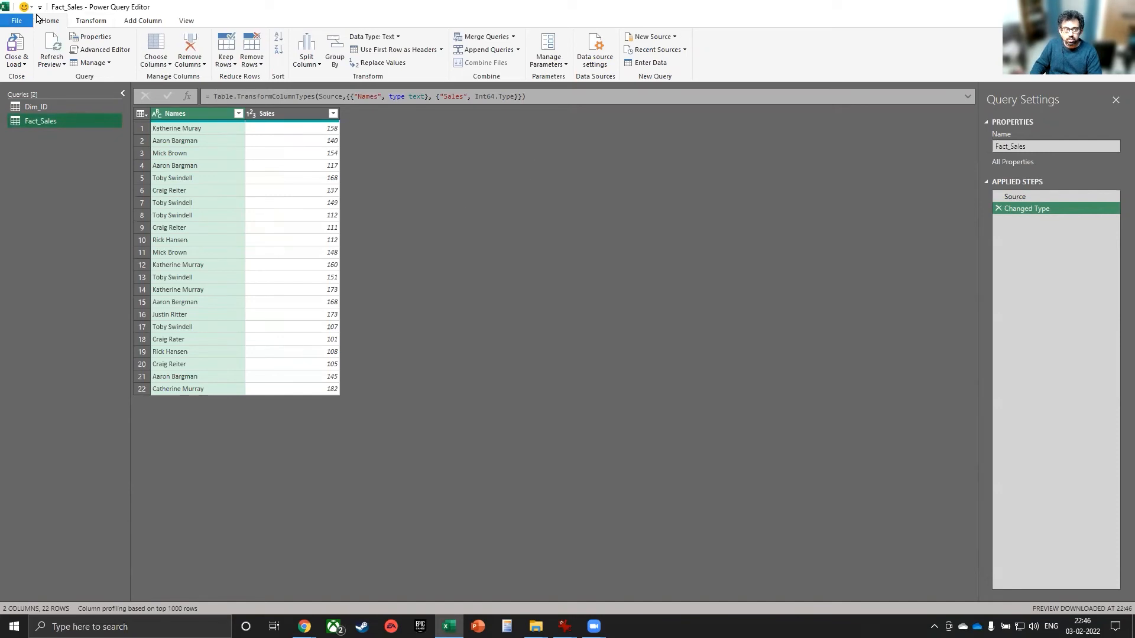
Start merging Fact_Sales with Dim_ID, using the Names column of both tables as the matching key
{"action": "left_click", "coordinate": [500, 39]}
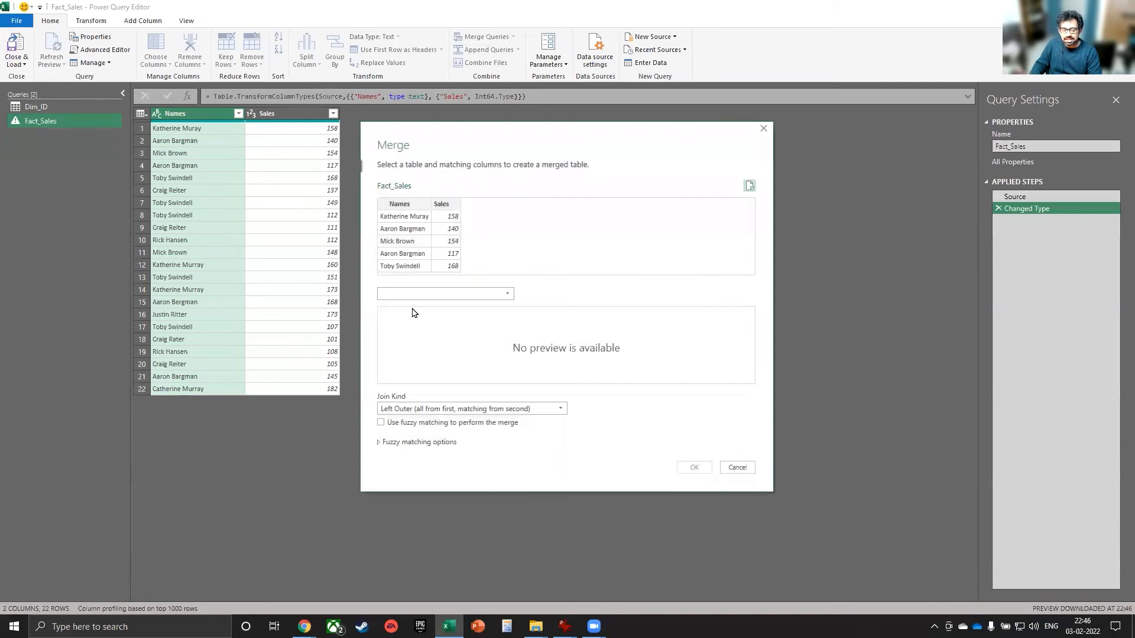
{"action": "left_click", "coordinate": [425, 293]}
{"action": "left_click", "coordinate": [417, 307]}
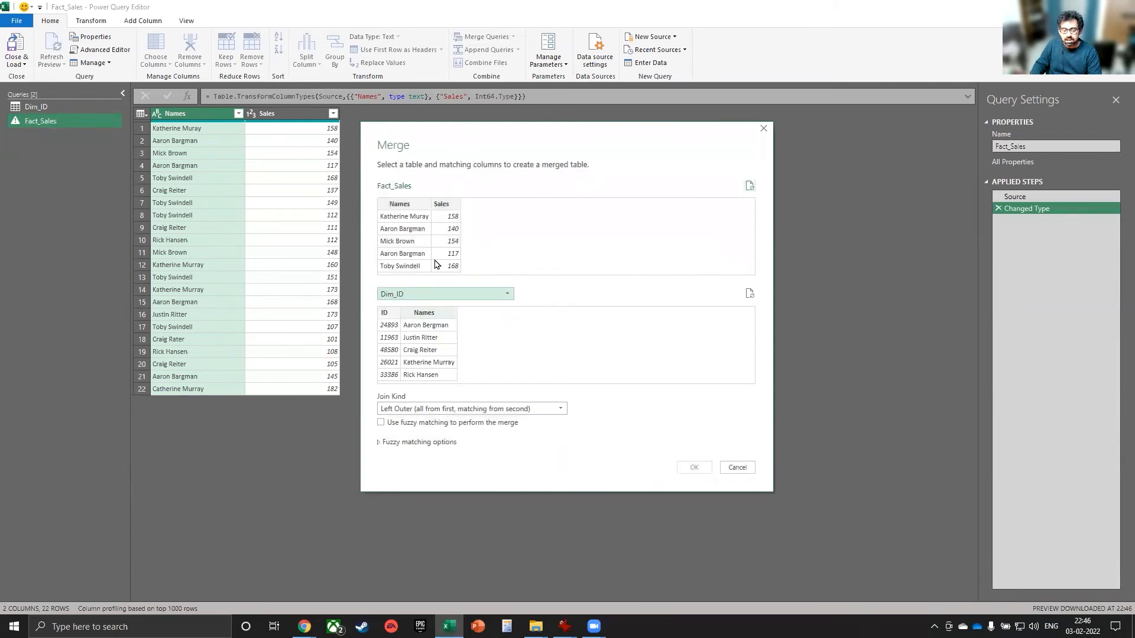
{"action": "left_click", "coordinate": [406, 205]}
{"action": "left_click", "coordinate": [417, 314]}
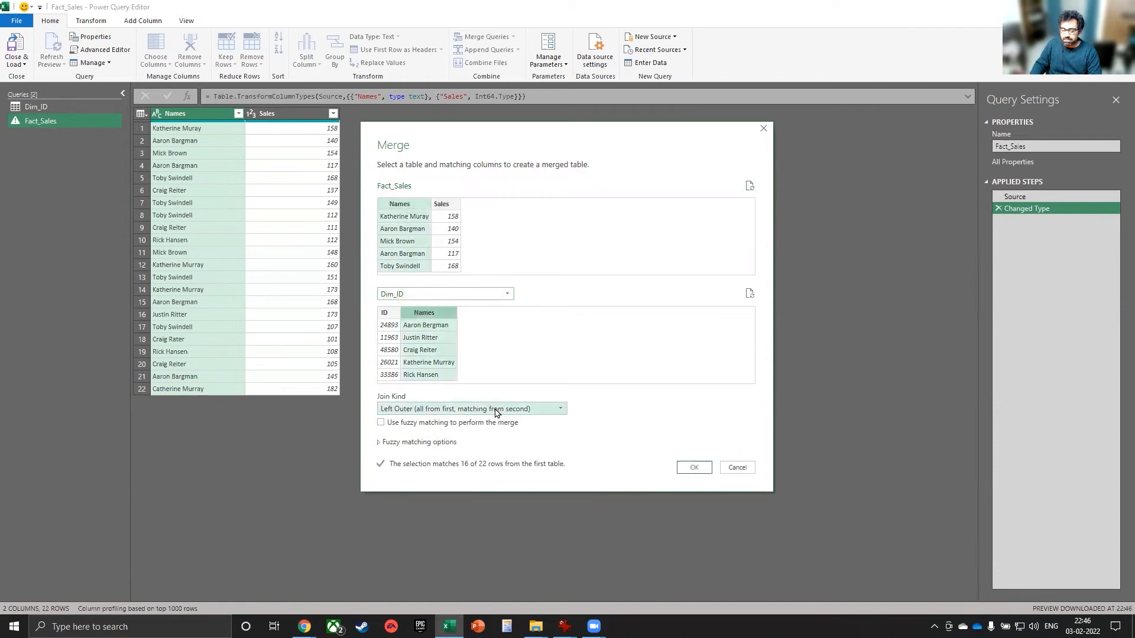
Enable fuzzy matching for the merge, set the similarity threshold to 0.20, and read that option's explanation
{"action": "left_click", "coordinate": [381, 423]}
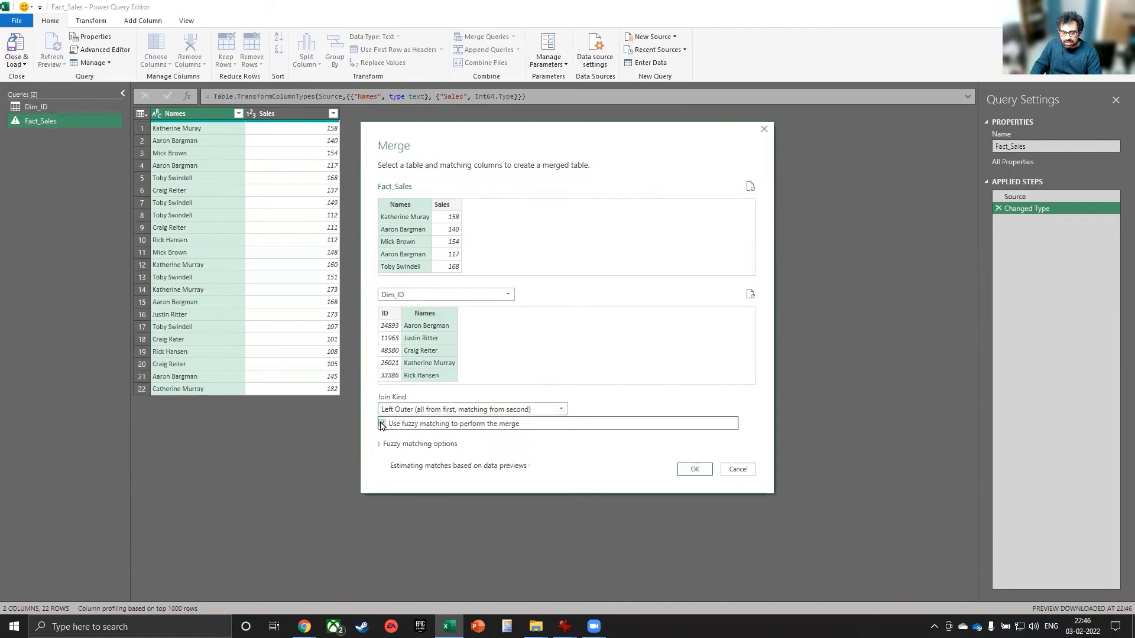
{"action": "left_click", "coordinate": [385, 446]}
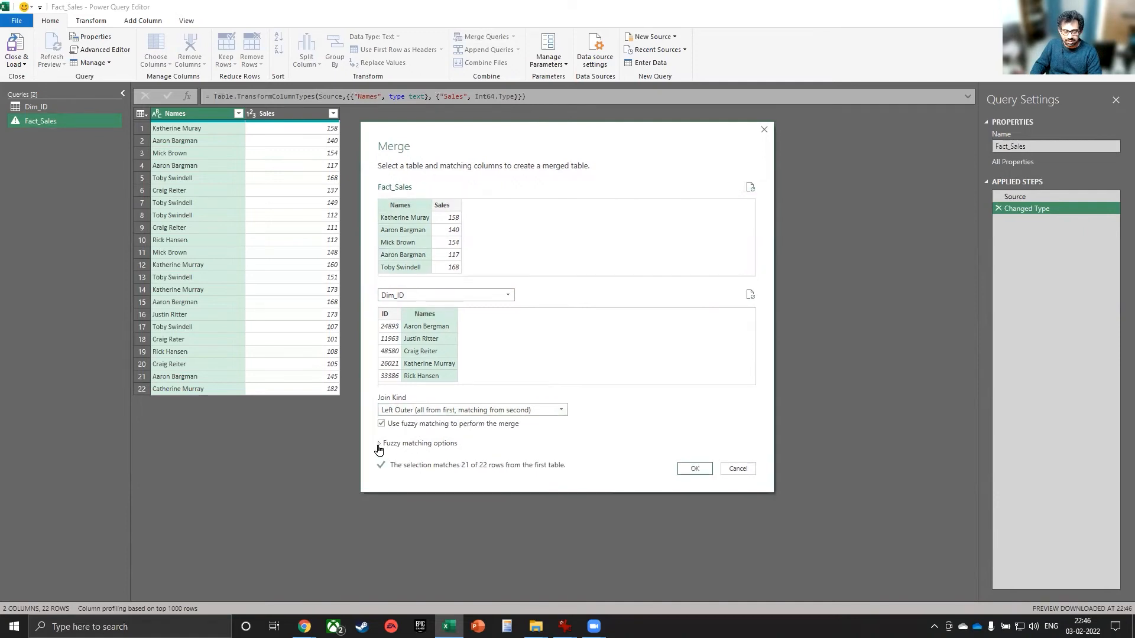
{"action": "scroll", "coordinate": [582, 450], "scroll_direction": "down", "scroll_amount": 2}
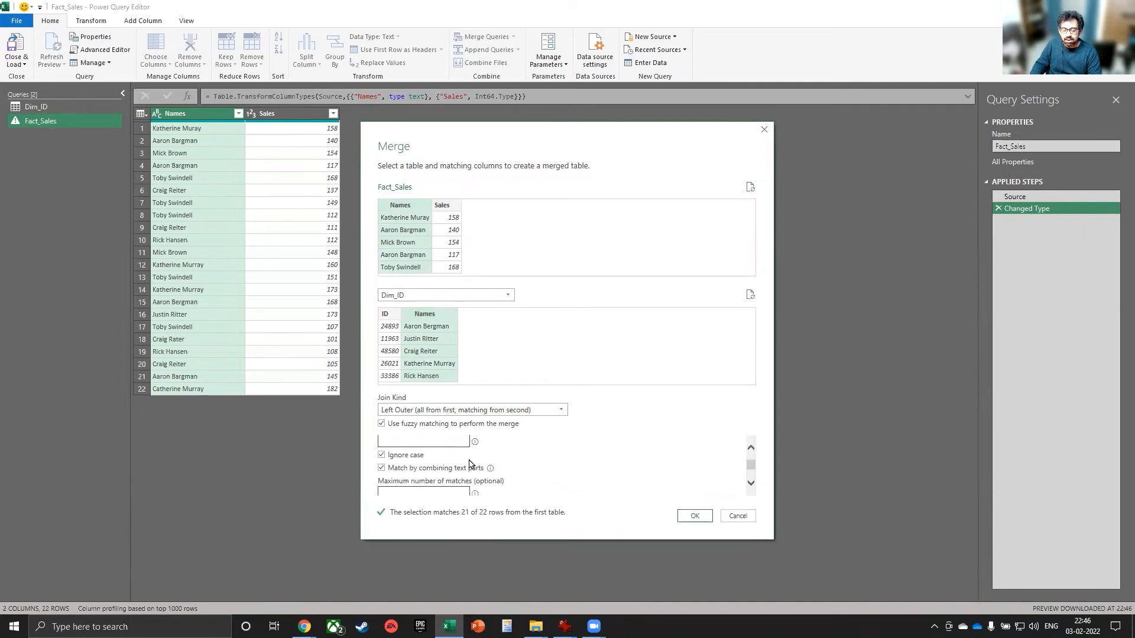
{"action": "scroll", "coordinate": [427, 448], "scroll_direction": "up", "scroll_amount": 1}
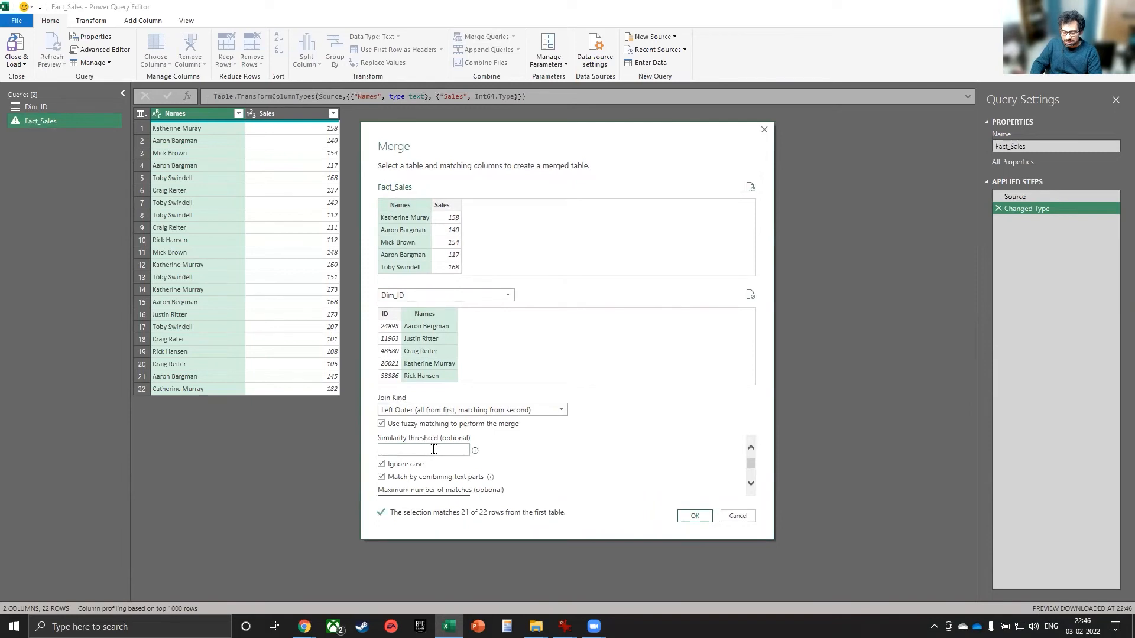
{"action": "type", "text": "0.20"}
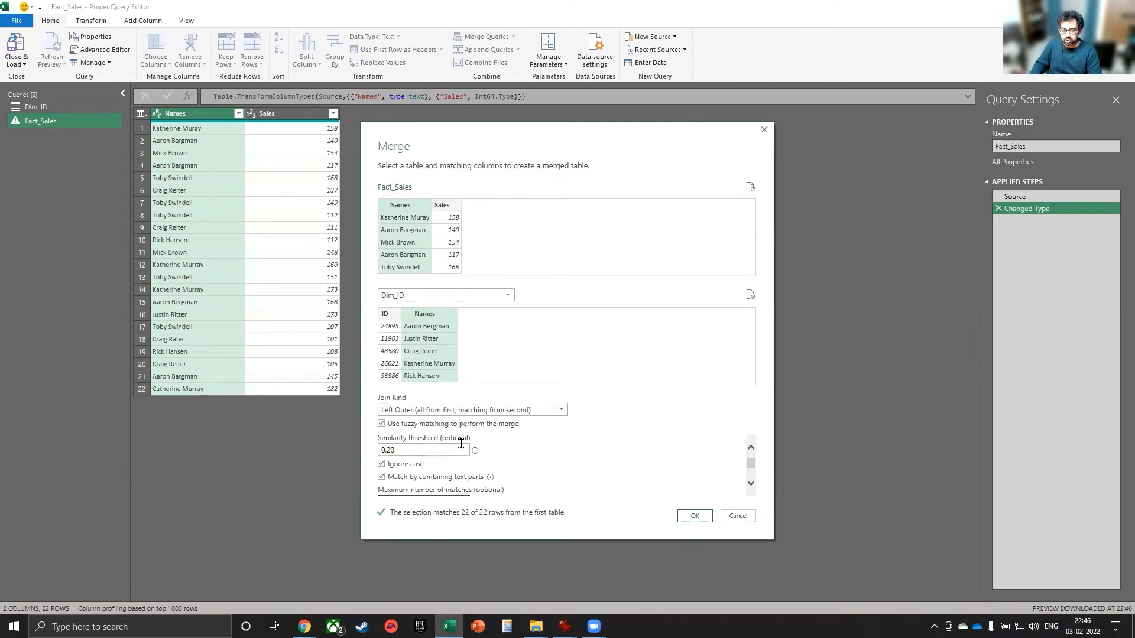
{"action": "mouse_move", "coordinate": [475, 452]}
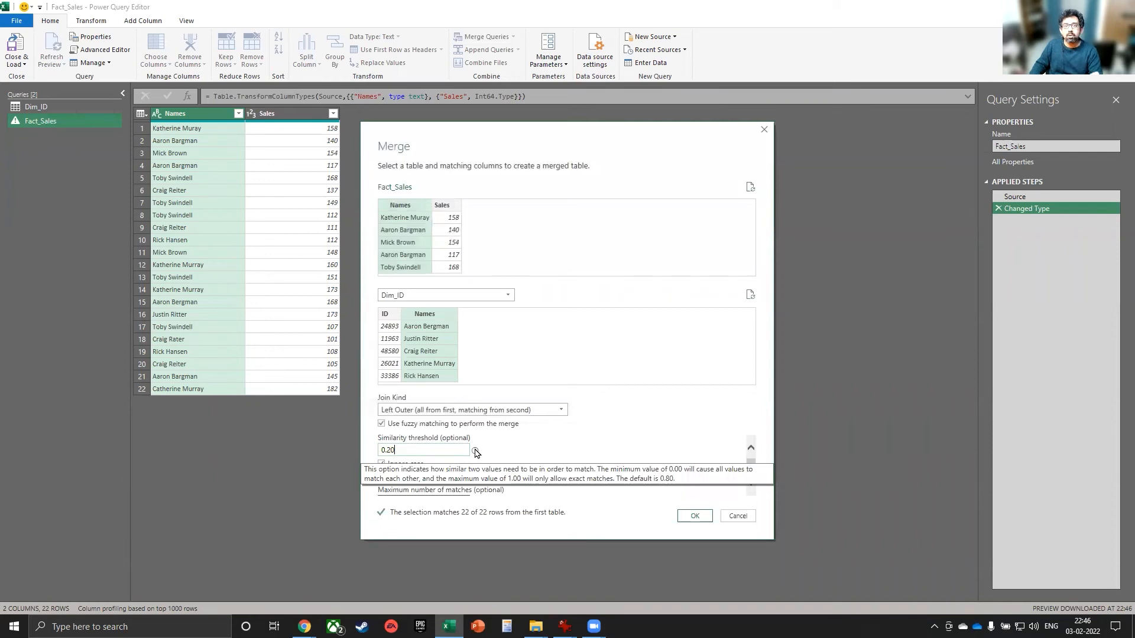
Set the merge's maximum number of matches to 2 and review the explanations of the other fuzzy matching options
{"action": "scroll", "coordinate": [414, 472], "scroll_direction": "down", "scroll_amount": 1}
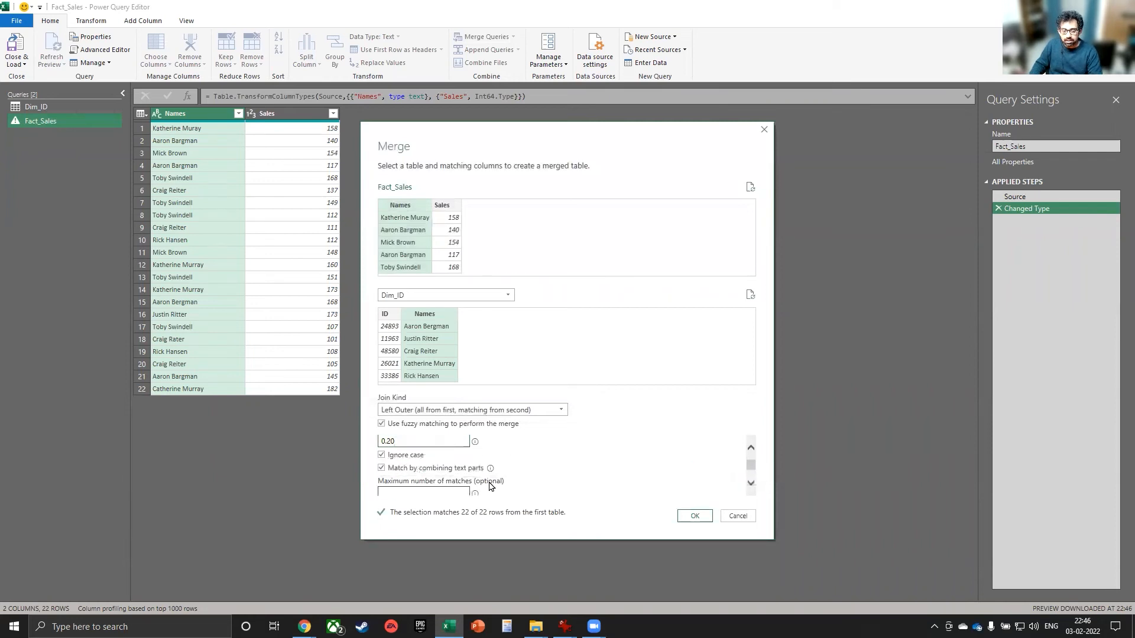
{"action": "mouse_move", "coordinate": [491, 471]}
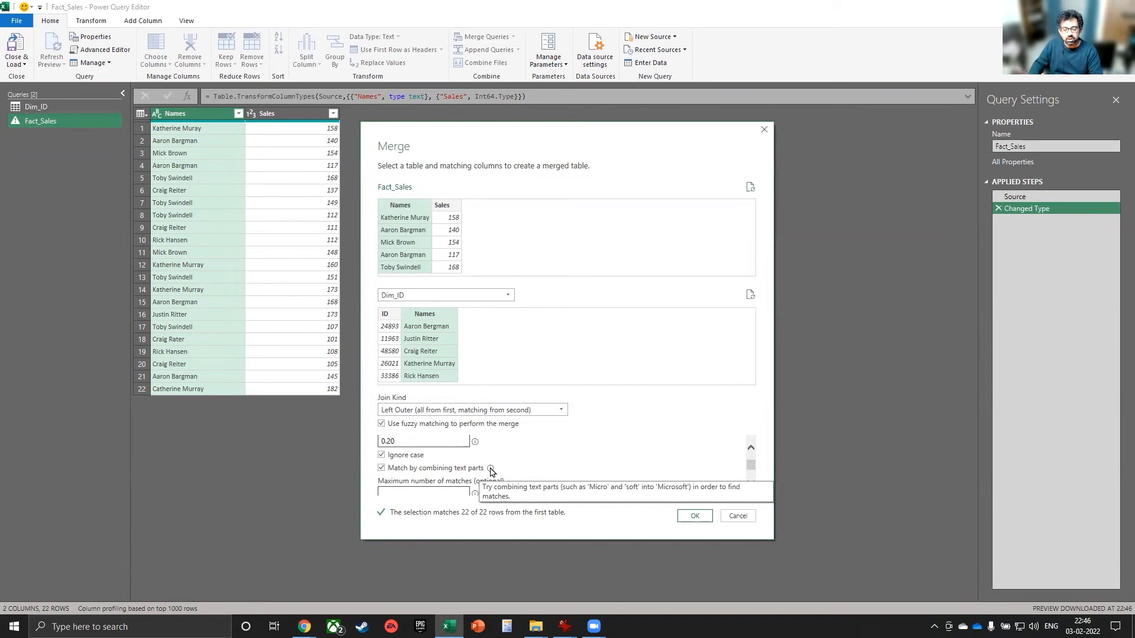
{"action": "scroll", "coordinate": [506, 470], "scroll_direction": "down", "scroll_amount": 1}
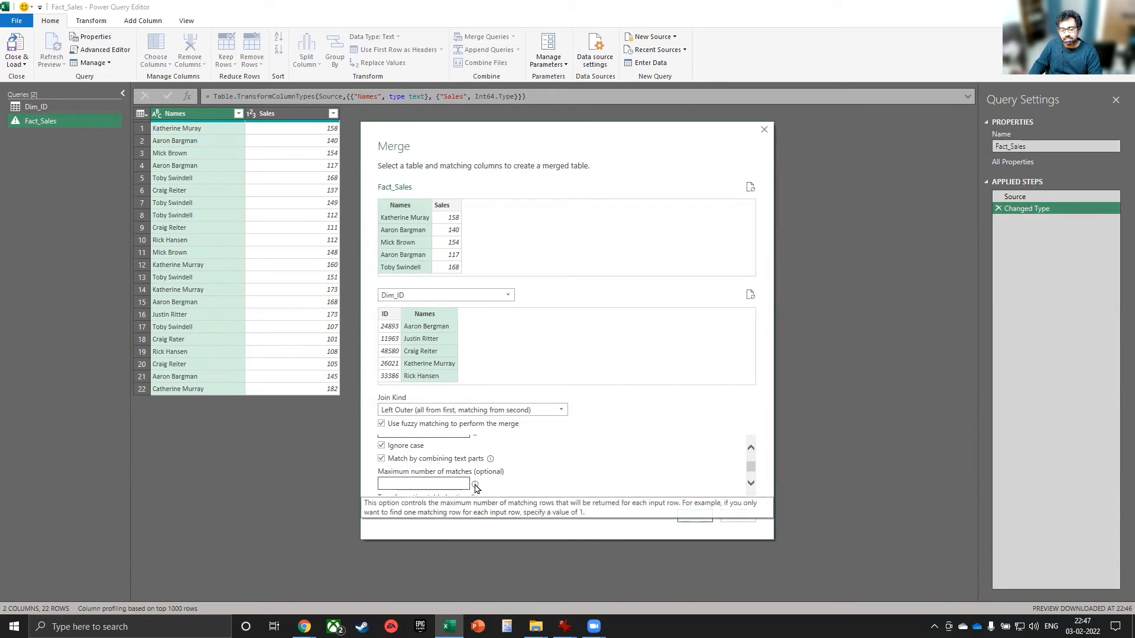
{"action": "left_click", "coordinate": [435, 486]}
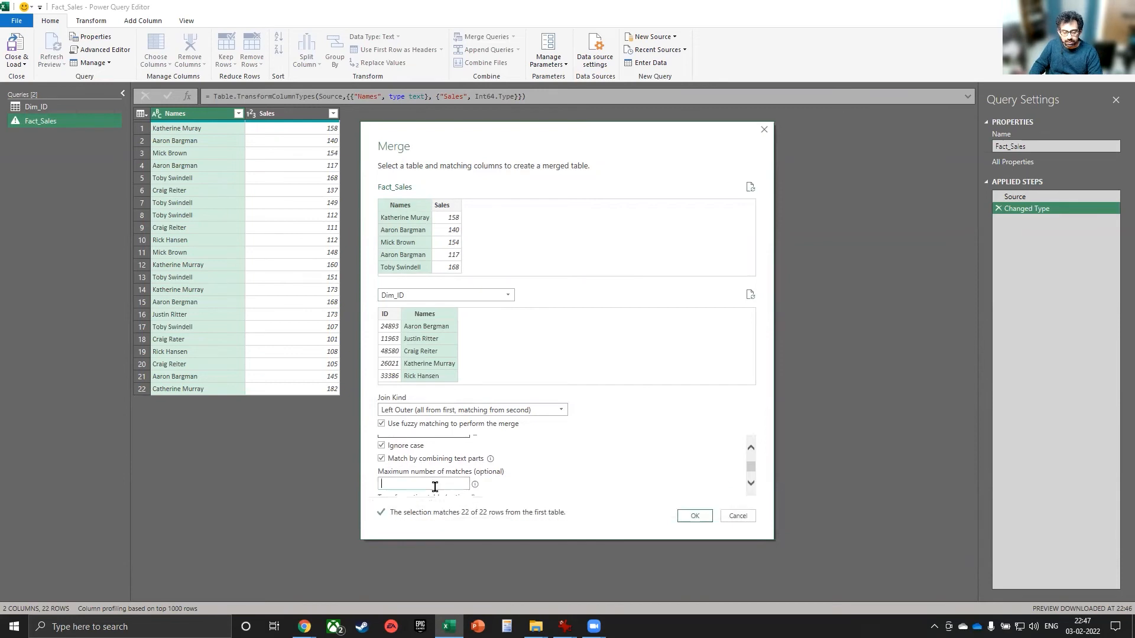
{"action": "type", "text": "2"}
{"action": "scroll", "coordinate": [467, 469], "scroll_direction": "down", "scroll_amount": 2}
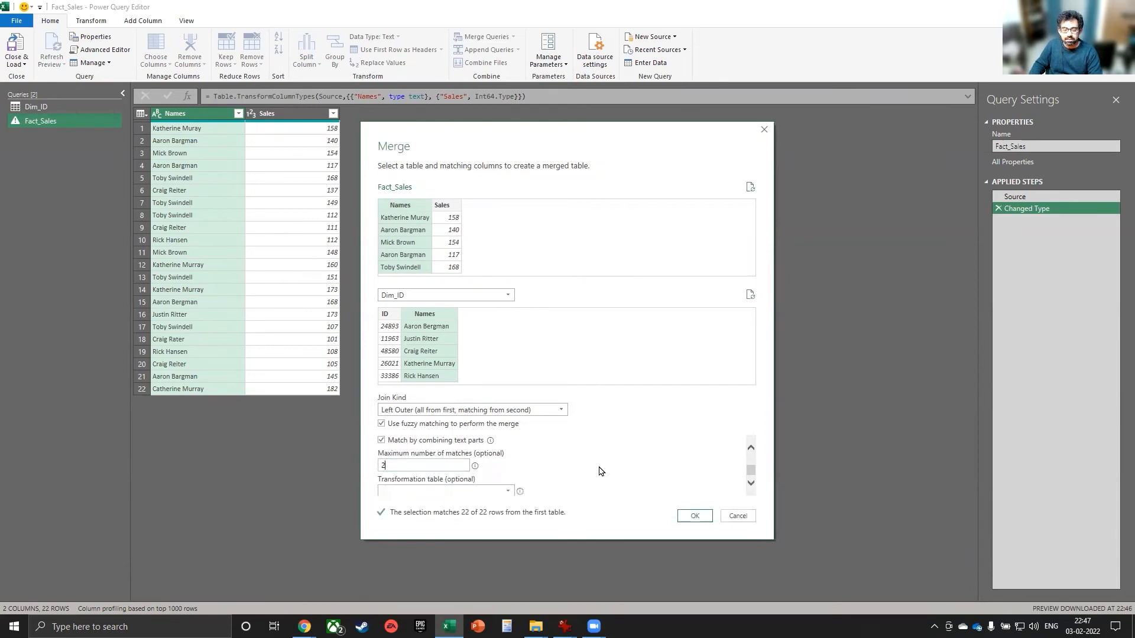
{"action": "mouse_move", "coordinate": [521, 490]}
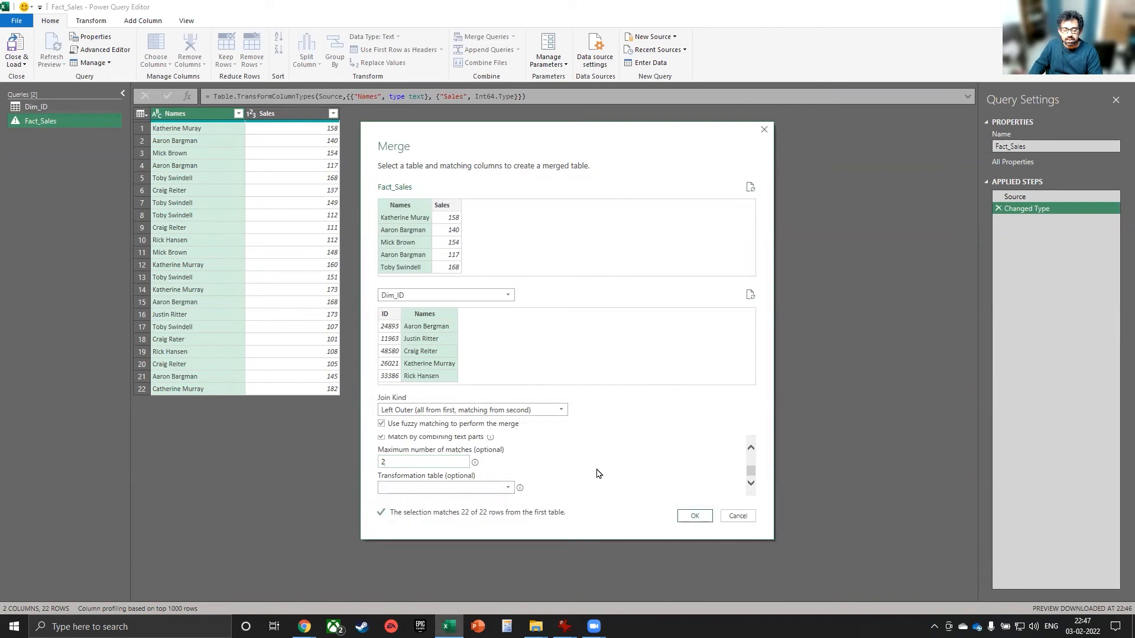
Complete the fuzzy merge and expand the Dim_ID column to its ID and Names fields, keeping the original column name as prefix
{"action": "left_click", "coordinate": [695, 524]}
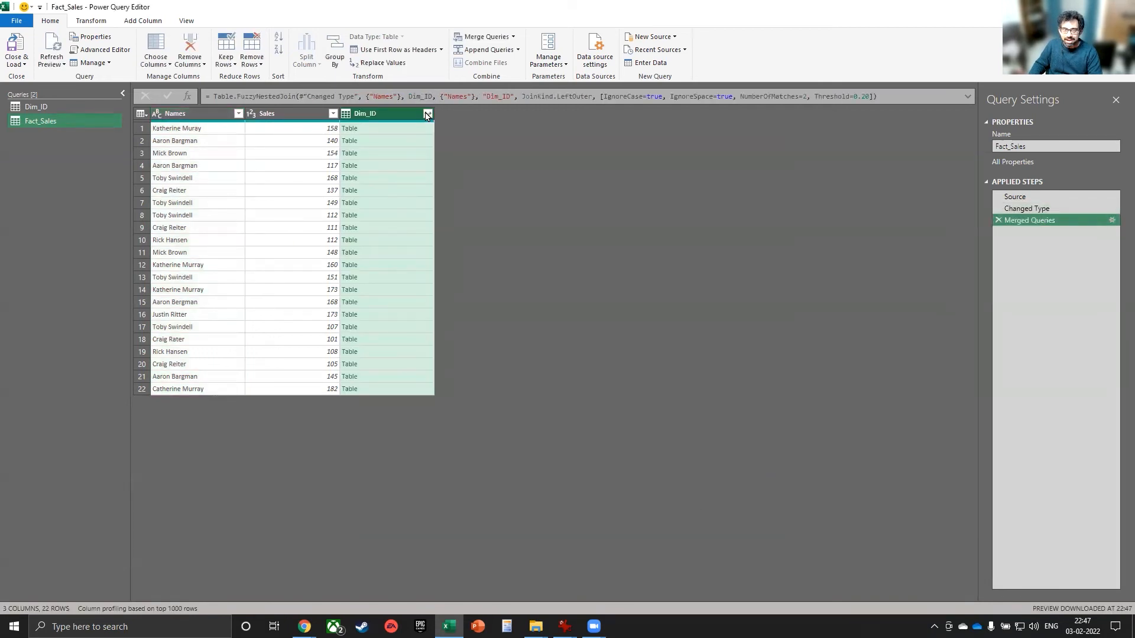
{"action": "left_click", "coordinate": [427, 114]}
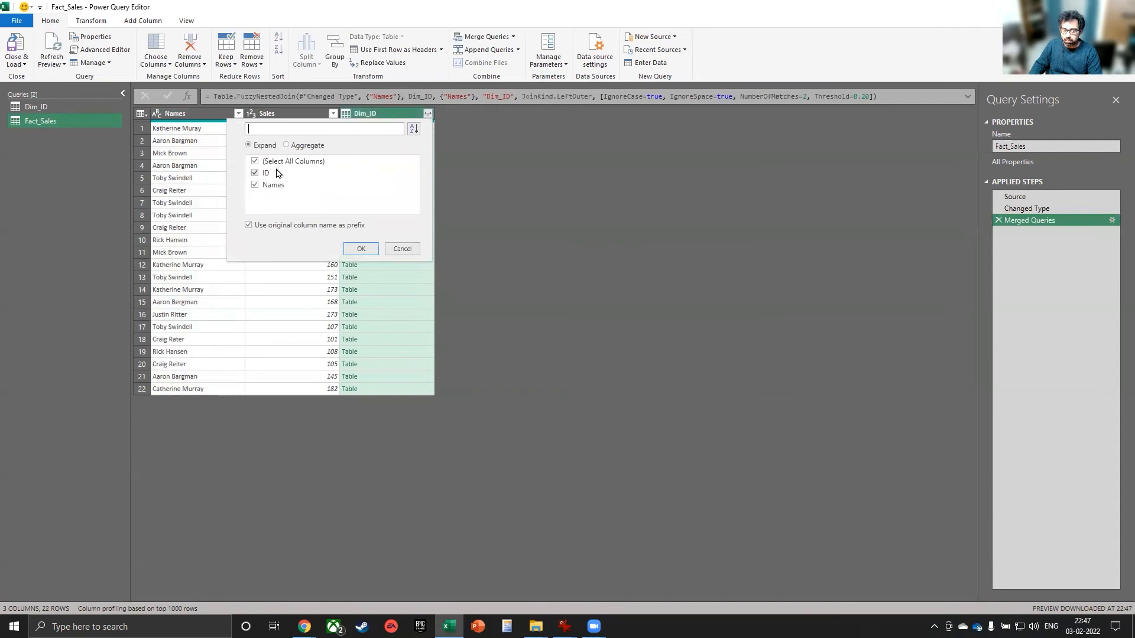
{"action": "left_click", "coordinate": [362, 250]}
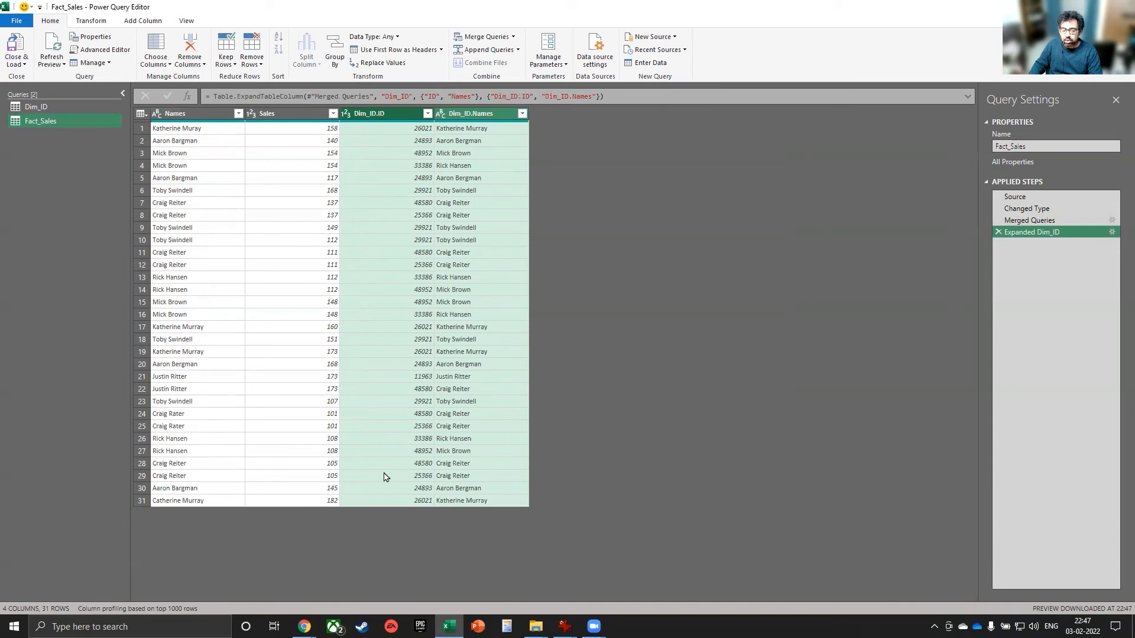
Compare the original name, sales value, matched ID and matched name across rows 24 and 25 of the expanded table
{"action": "left_click", "coordinate": [196, 416]}
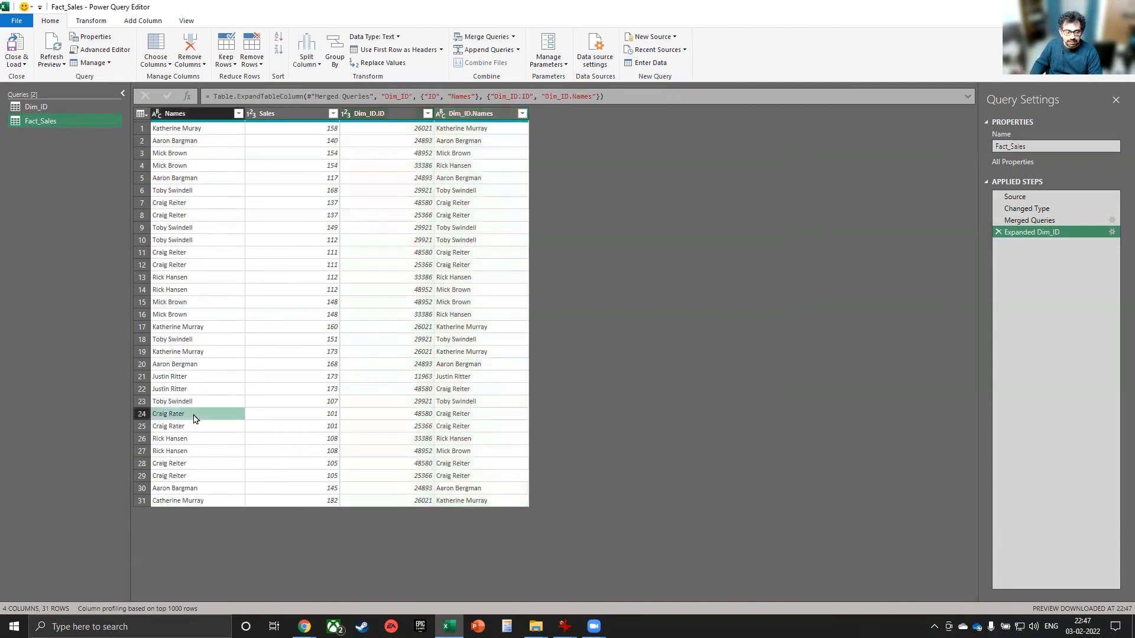
{"action": "key", "text": "Right"}
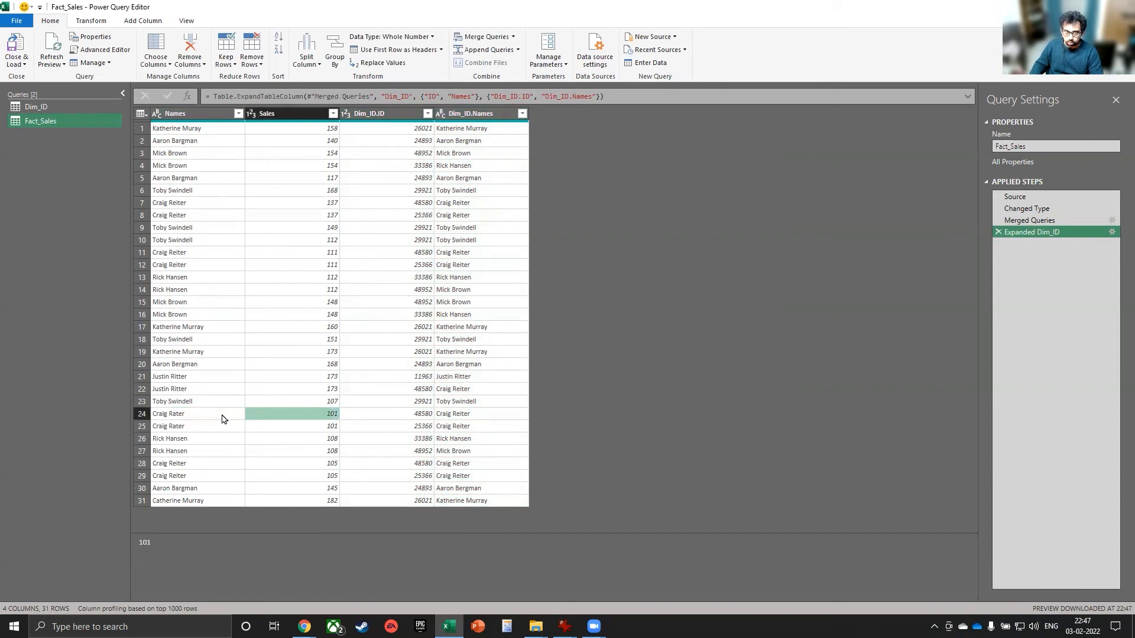
{"action": "key", "text": "Right"}
{"action": "key", "text": "Right"}
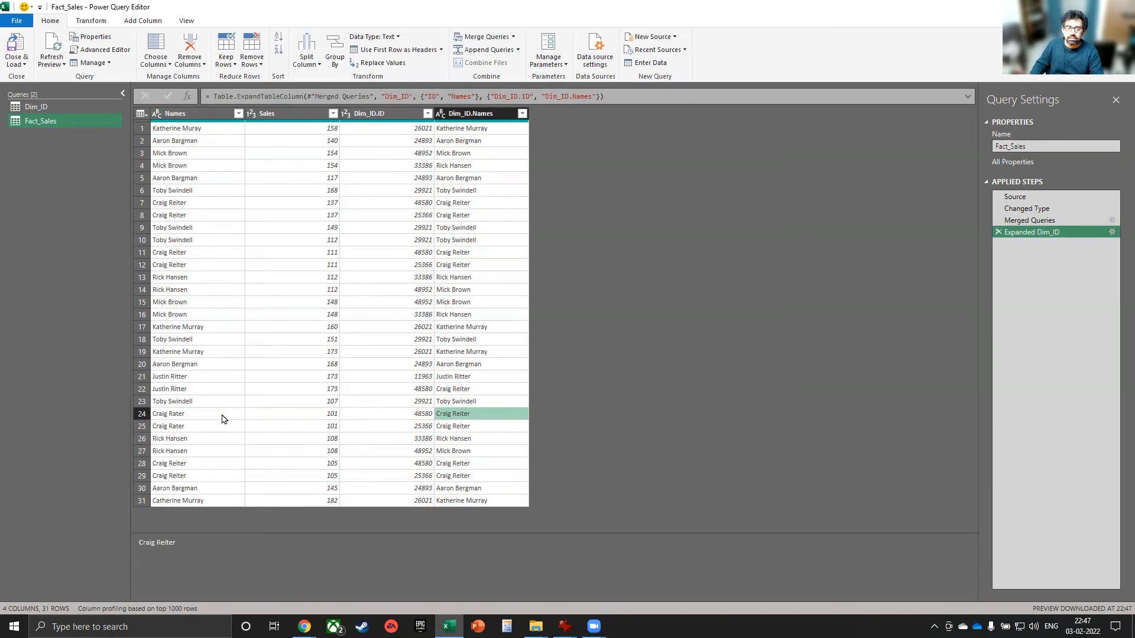
{"action": "key", "text": "Left"}
{"action": "key", "text": "Down"}
{"action": "key", "text": "Left"}
{"action": "key", "text": "Left"}
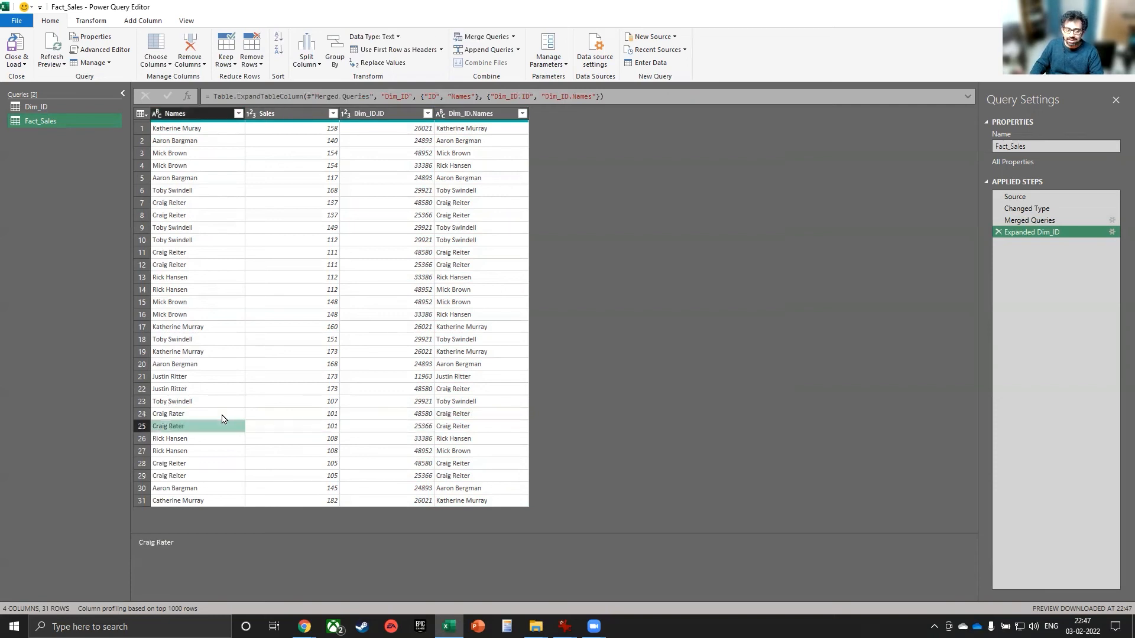
{"action": "key", "text": "Right"}
{"action": "key", "text": "Right"}
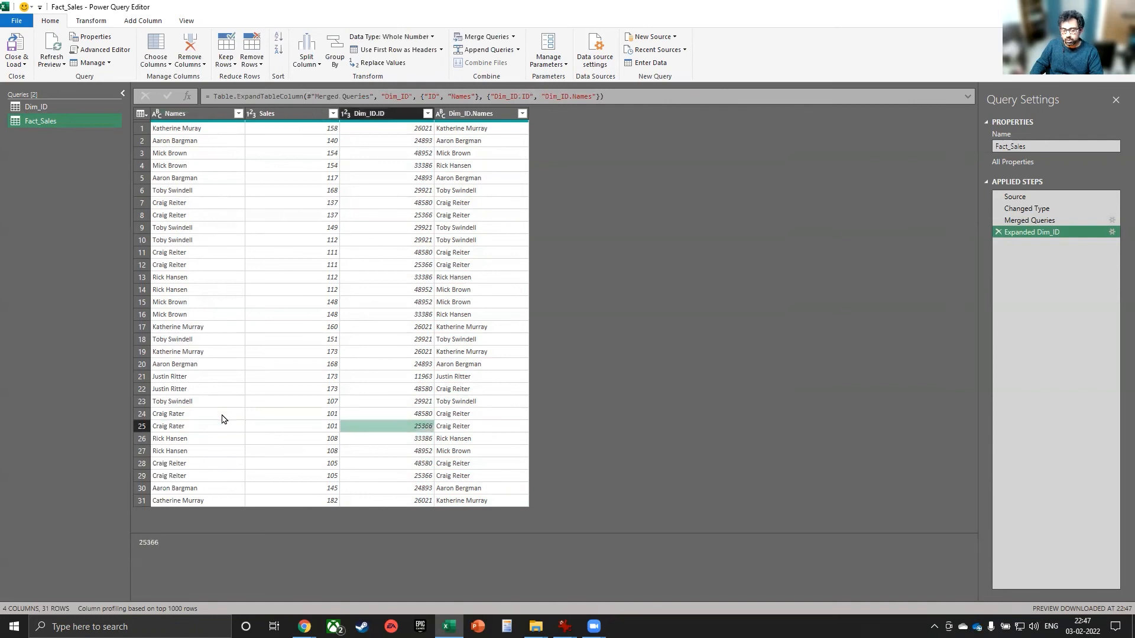
{"action": "key", "text": "Right"}
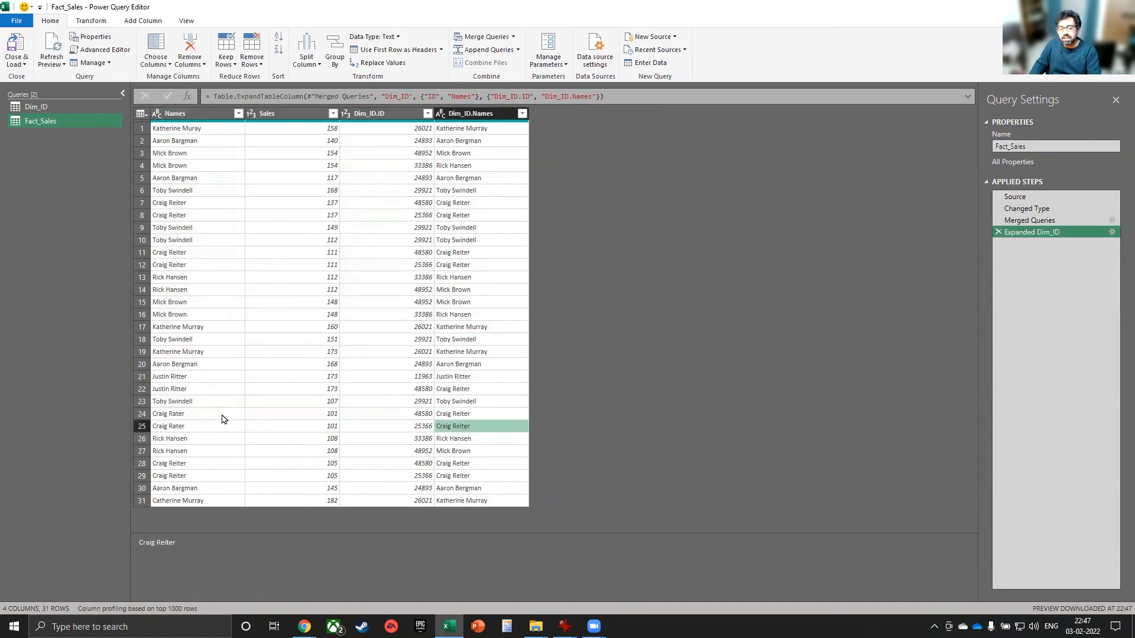
{"action": "key", "text": "Left"}
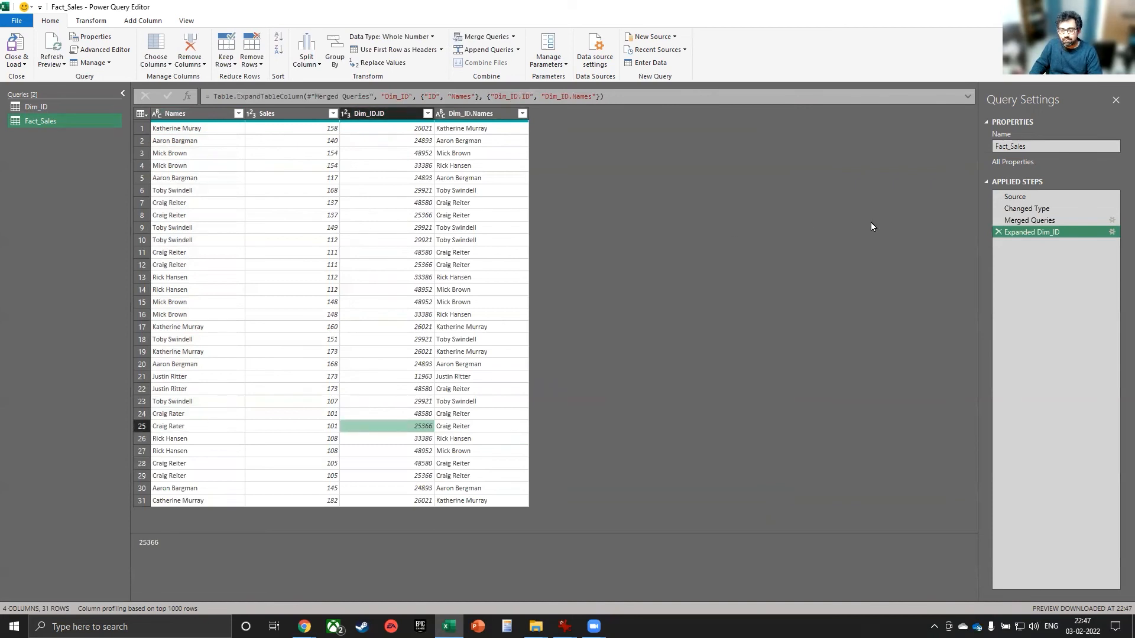
Review the fuzzy matching options of the Merged Queries step without changing them, and highlight the threshold decimals in its formula
{"action": "left_click", "coordinate": [1098, 223]}
{"action": "left_click", "coordinate": [1111, 221]}
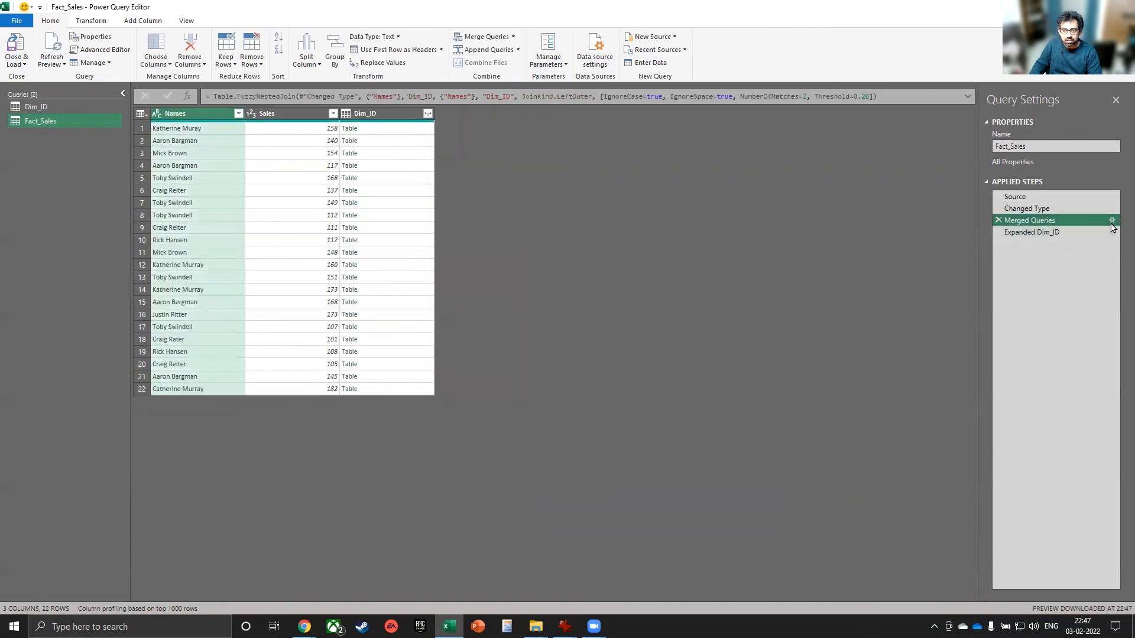
{"action": "left_click", "coordinate": [398, 444]}
{"action": "scroll", "coordinate": [521, 478], "scroll_direction": "down", "scroll_amount": 5}
{"action": "scroll", "coordinate": [521, 478], "scroll_direction": "up", "scroll_amount": 4}
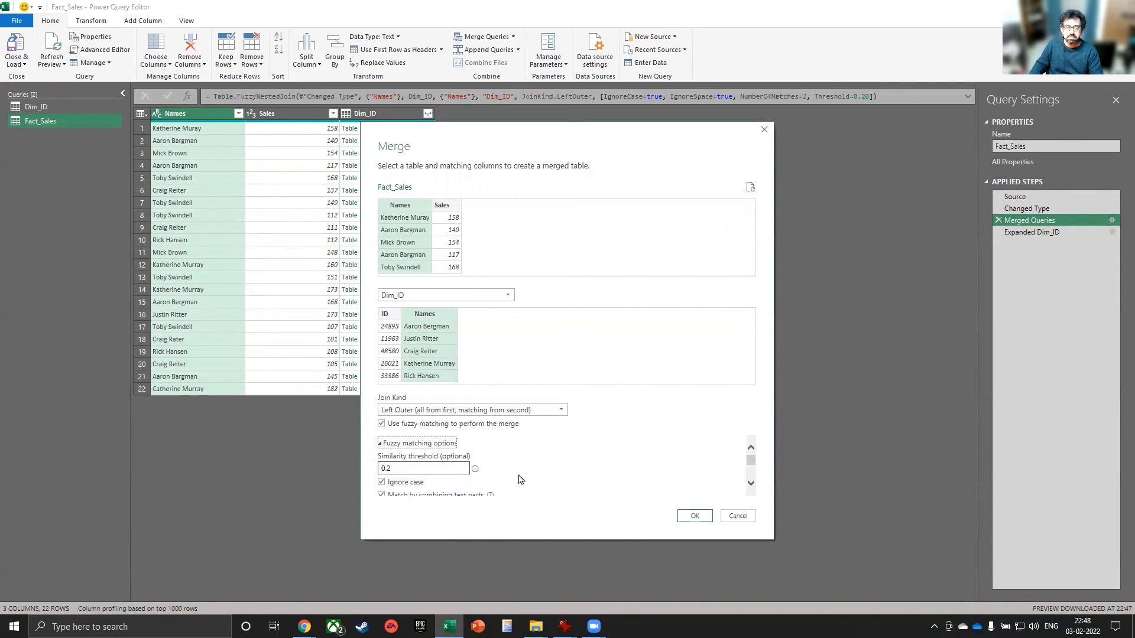
{"action": "left_click", "coordinate": [734, 517]}
{"action": "left_click", "coordinate": [861, 96]}
{"action": "left_click_drag", "start_coordinate": [860, 95], "coordinate": [872, 95]}
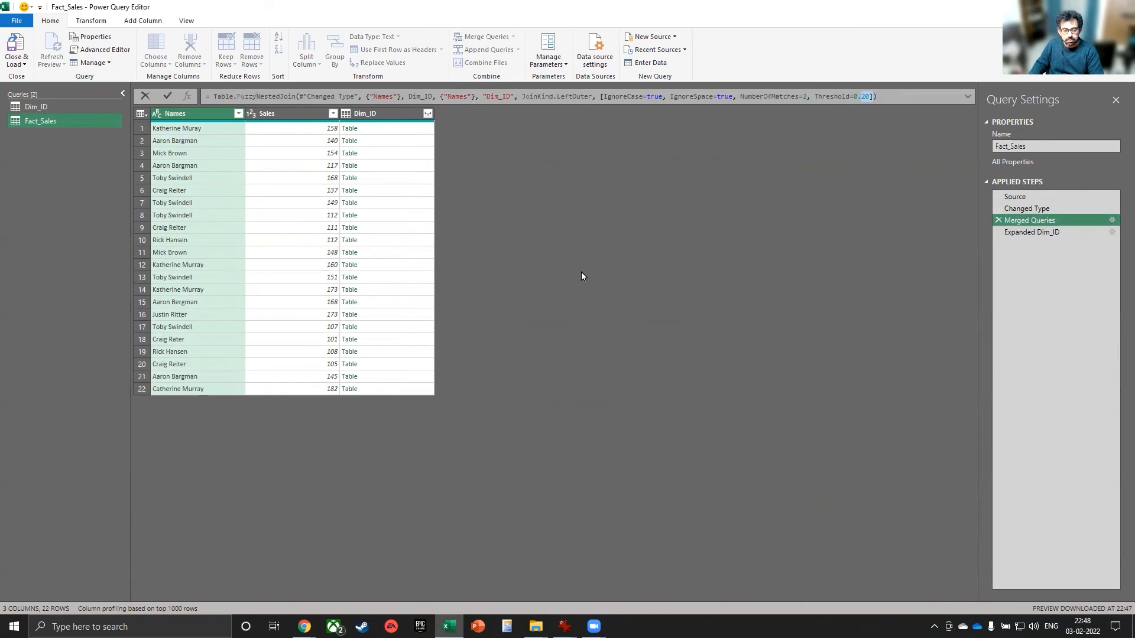
Switch to Chrome and show the beginning of the Wikipedia article on approximate string matching
{"action": "key", "text": "alt+Tab"}
{"action": "key", "text": "alt+Tab"}
{"action": "key", "text": "alt+Tab"}
{"action": "key", "text": "alt+Tab"}
{"action": "key", "text": "alt+Tab"}
{"action": "key", "text": "alt+Tab"}
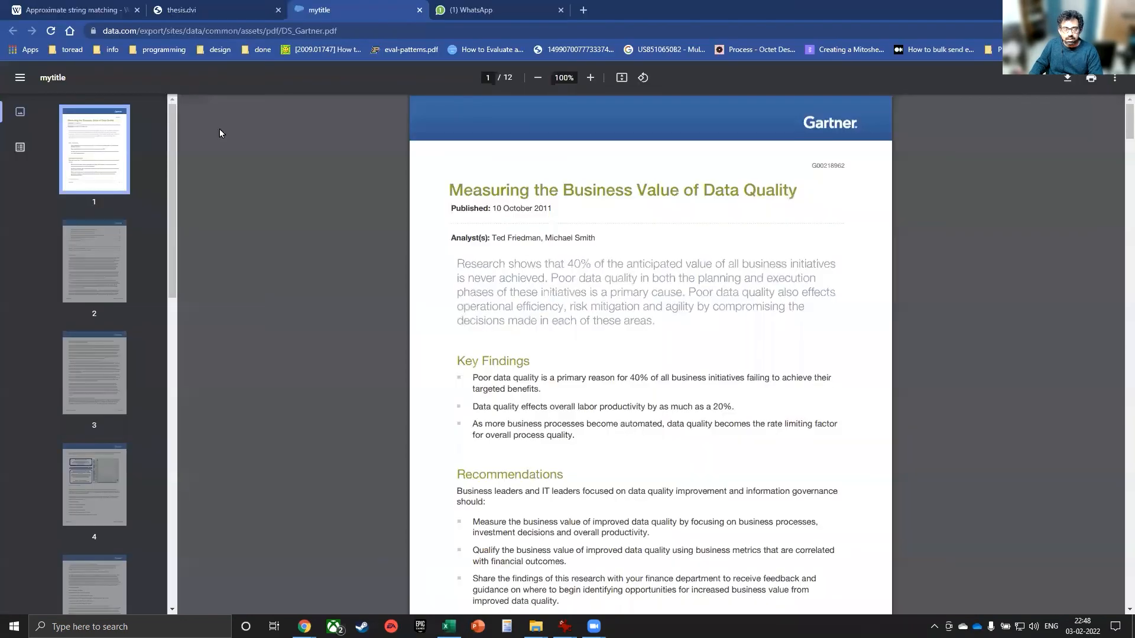
{"action": "left_click", "coordinate": [68, 9]}
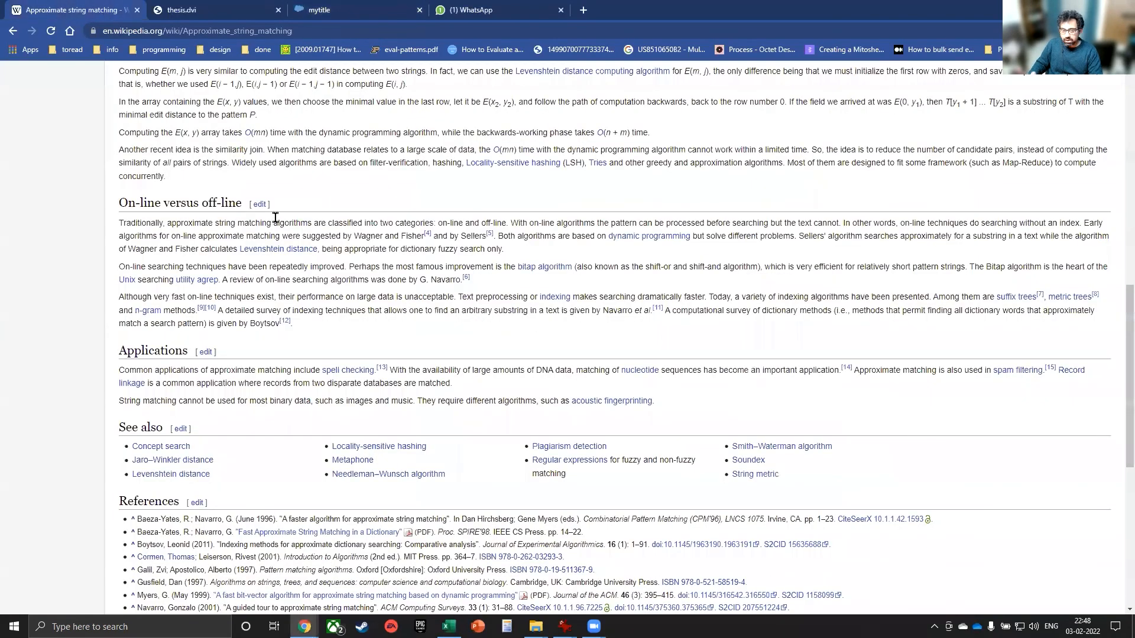
{"action": "key", "text": "Home"}
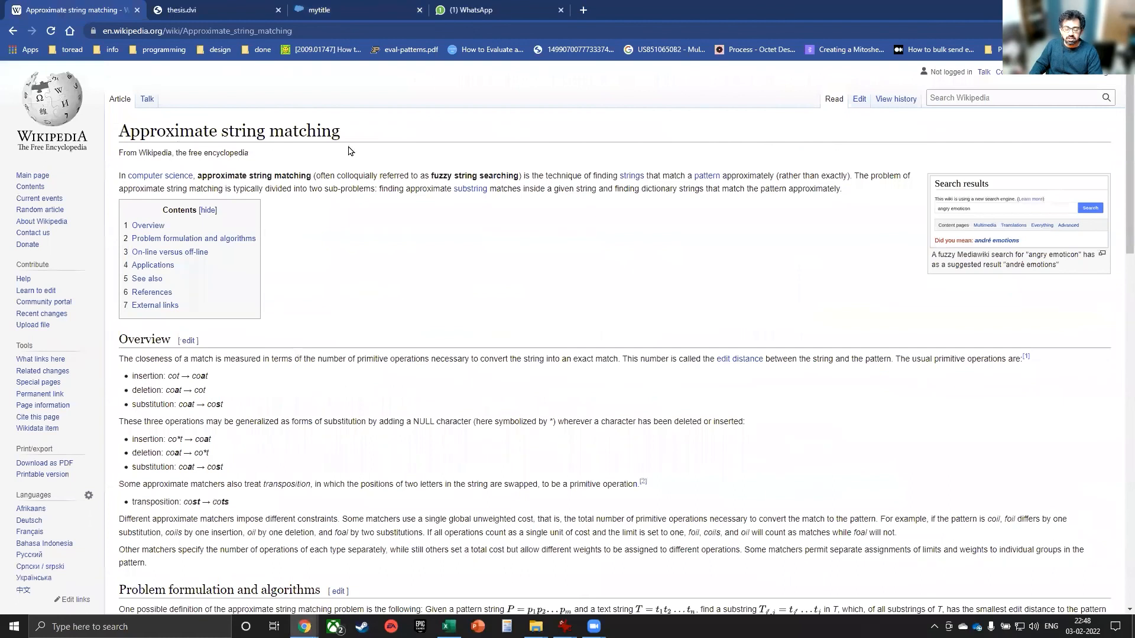